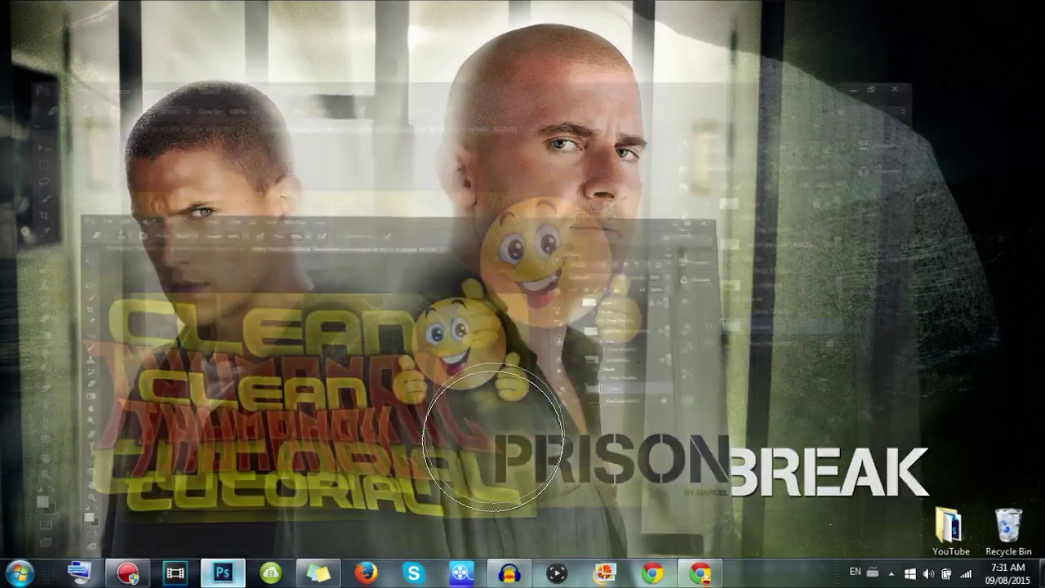
scroll(498, 338, down, 2)
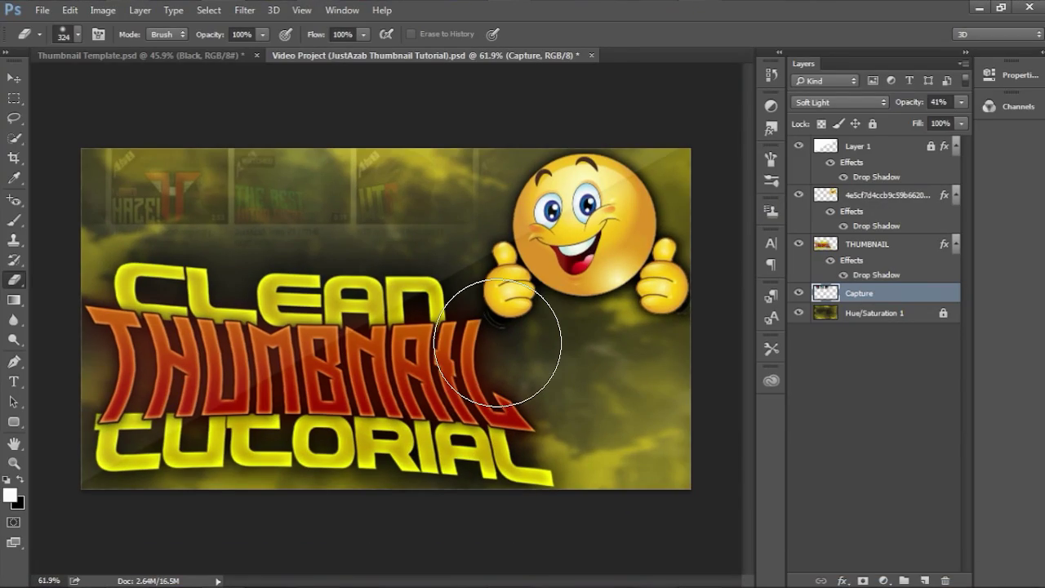
scroll(500, 335, up, 2)
scroll(504, 328, up, 1)
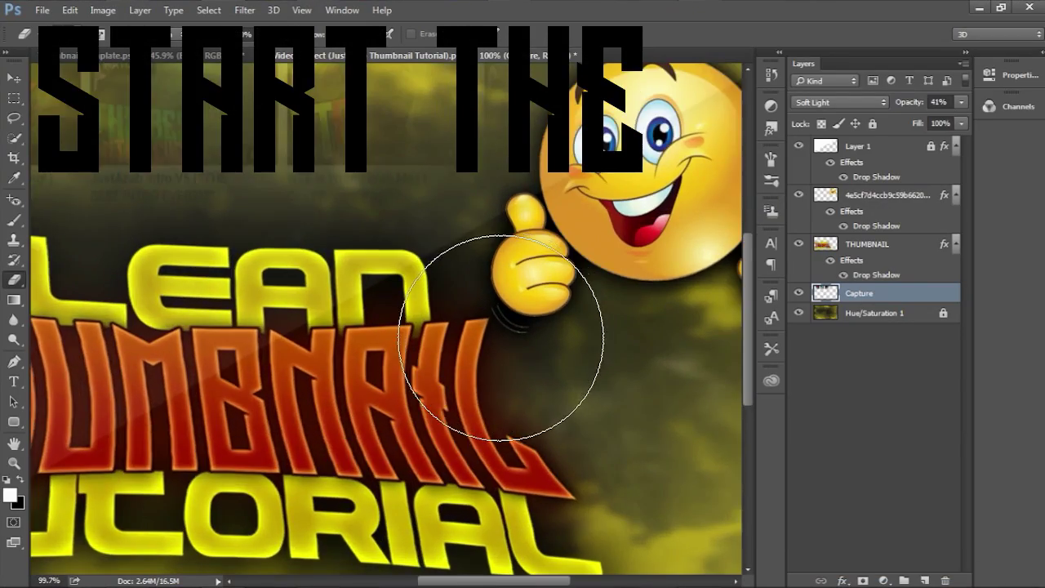
scroll(513, 327, down, 2)
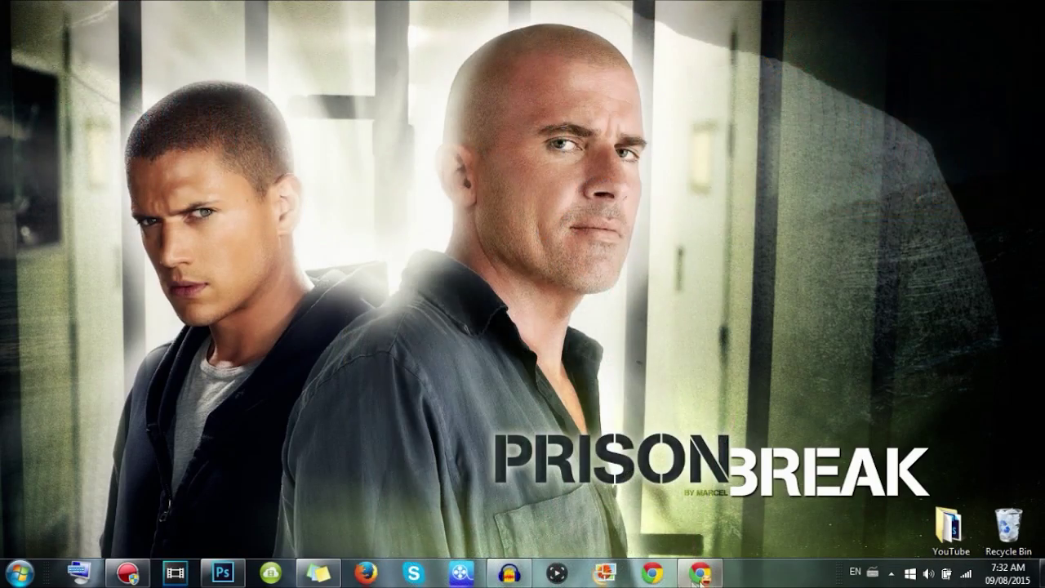
Switch to Chrome and view the MediaFire download page and address of the thumbnail tutorial PSD, and minimise the browser
click(699, 572)
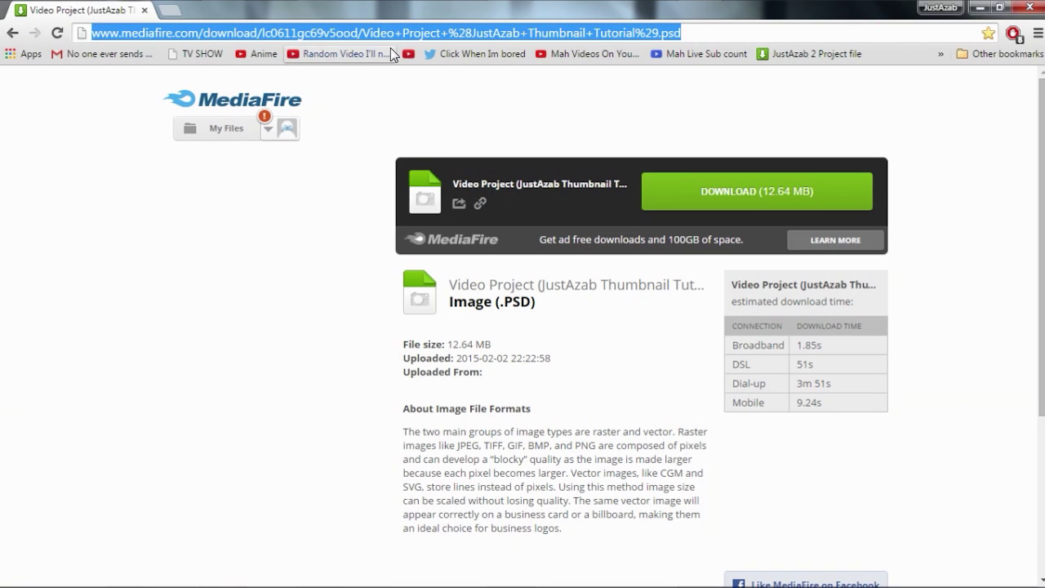
drag(438, 33, 344, 15)
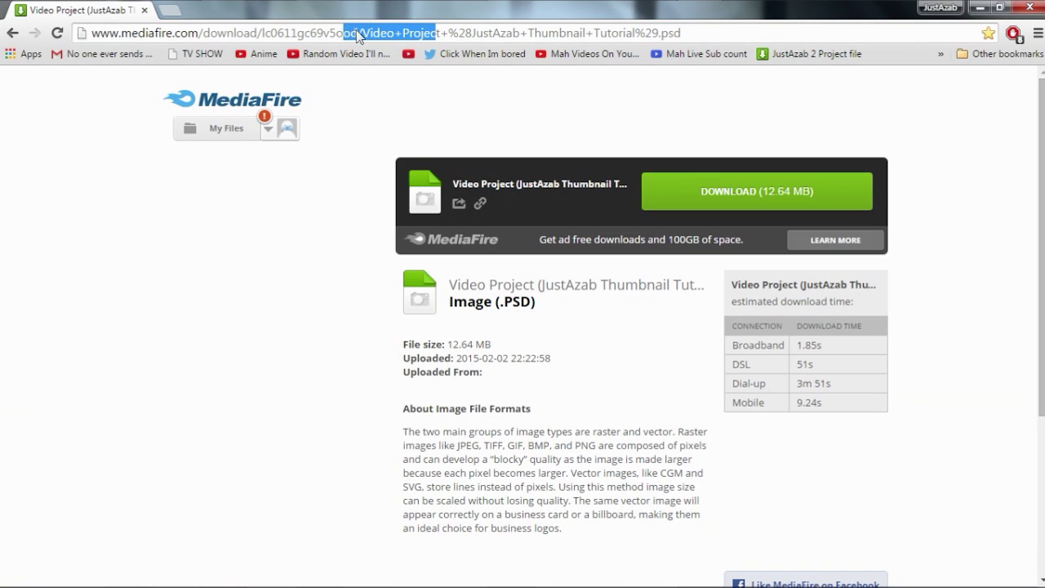
click(358, 32)
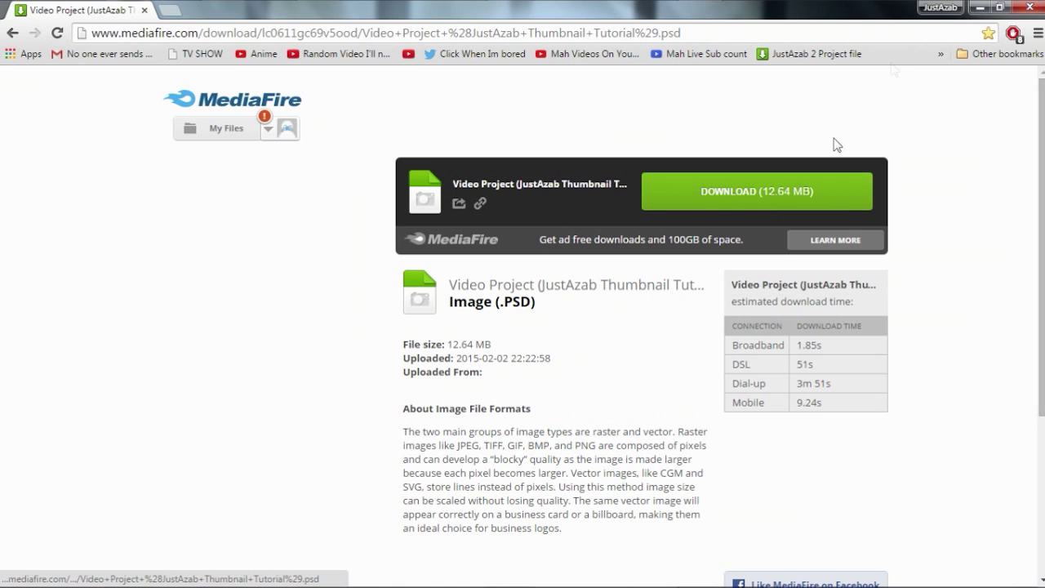
click(980, 7)
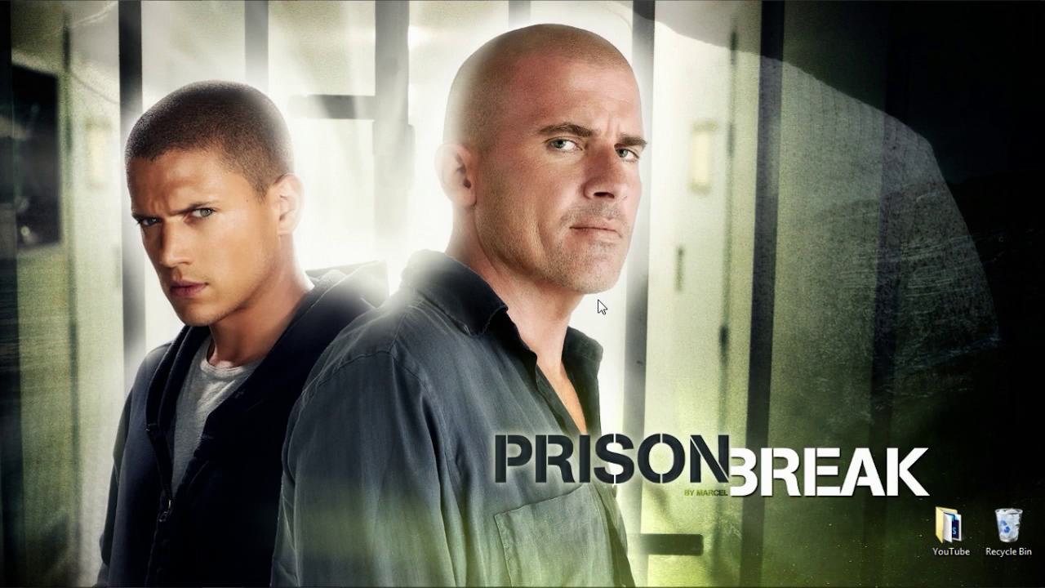
Move Video Project (JustAzab Thumbnail Tutorial).psd from the YouTube folder onto the desktop and close the folder
double_click(964, 518)
scroll(484, 451, down, 3)
drag(245, 461, 374, 25)
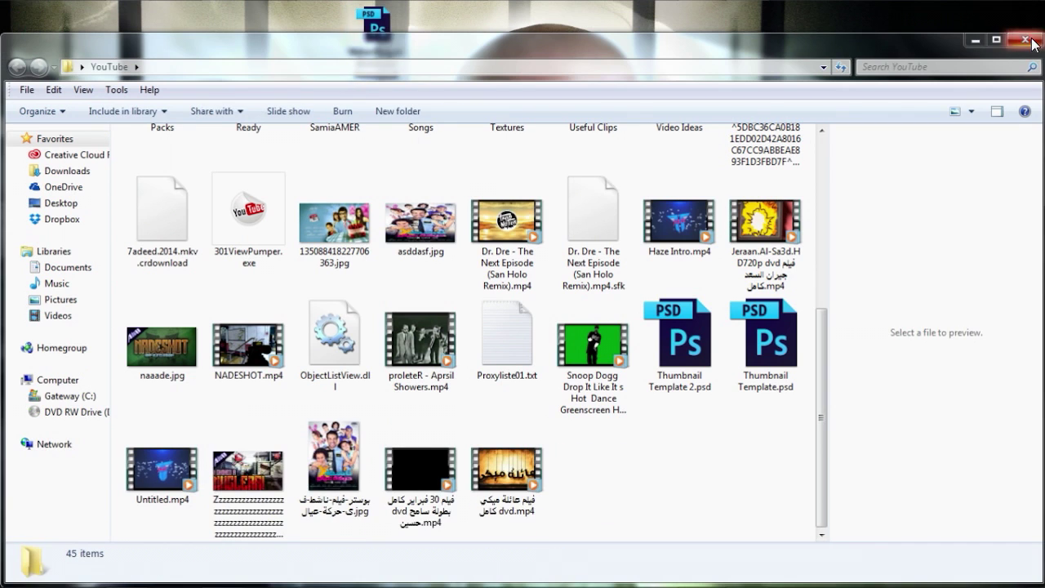
click(1026, 40)
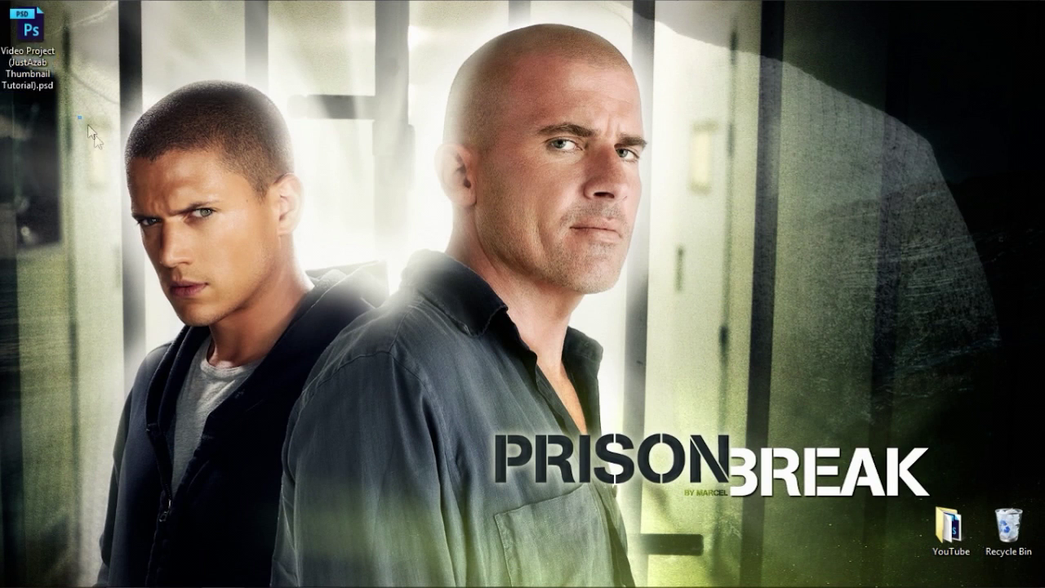
Open Video Project (JustAzab Thumbnail Tutorial).psd from the desktop in Photoshop and close the two previously open documents
double_click(44, 33)
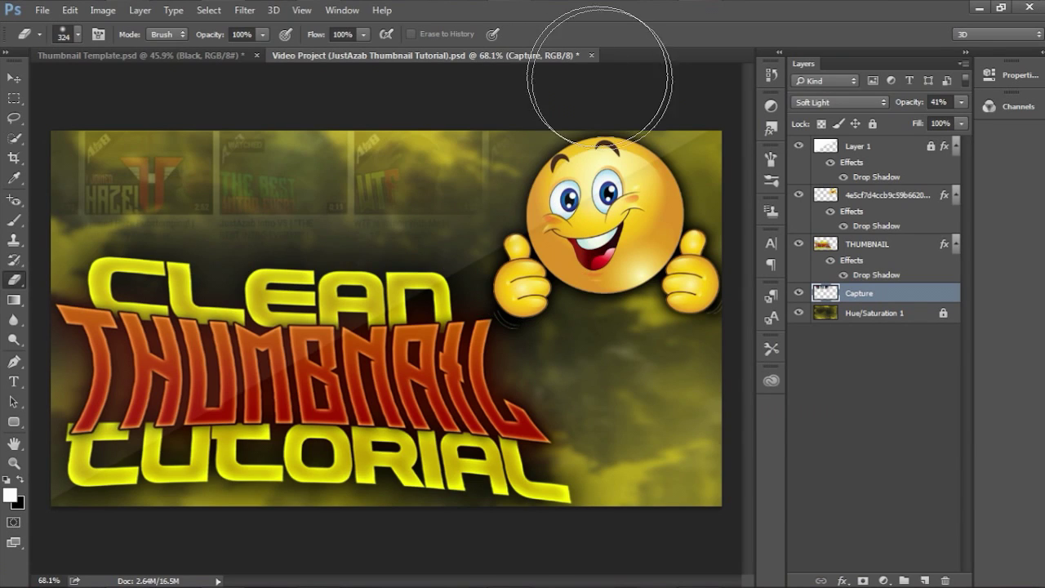
click(591, 55)
click(516, 234)
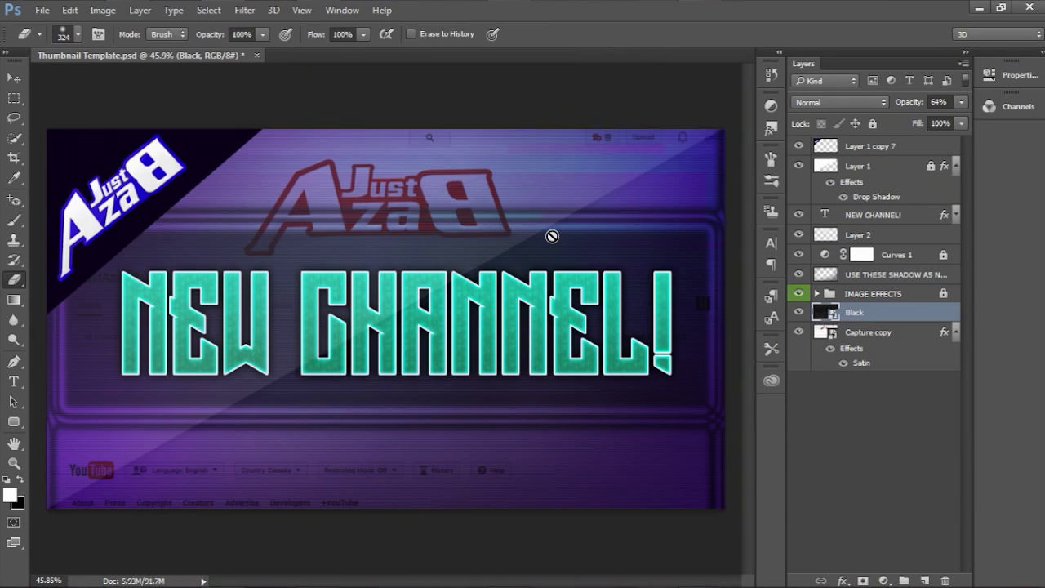
click(256, 55)
click(495, 236)
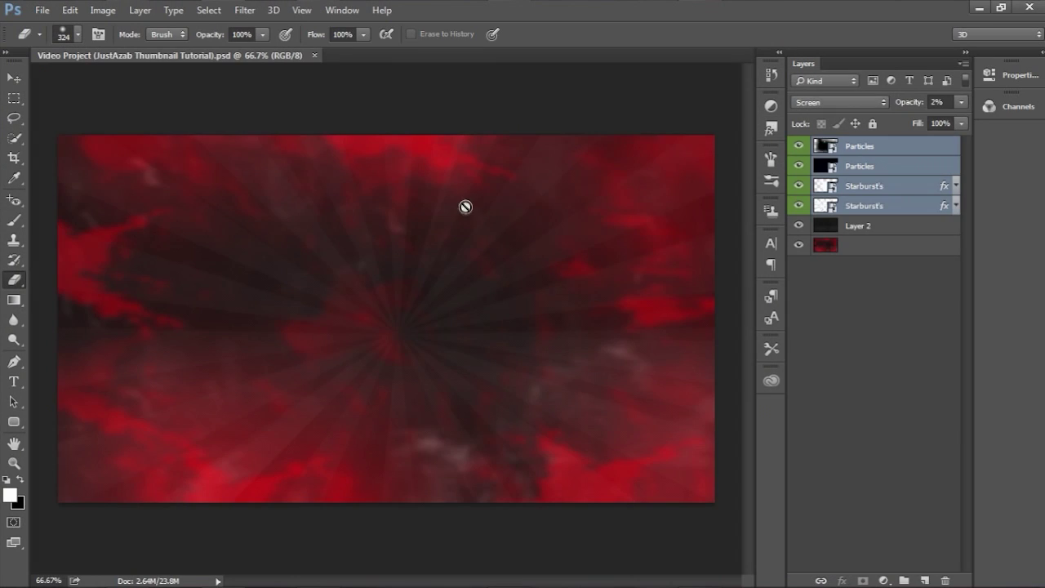
Group the selected Particles and Starburst's layers and place the group beneath the red background layer
click(800, 146)
key(ctrl+g)
drag(873, 153, 880, 217)
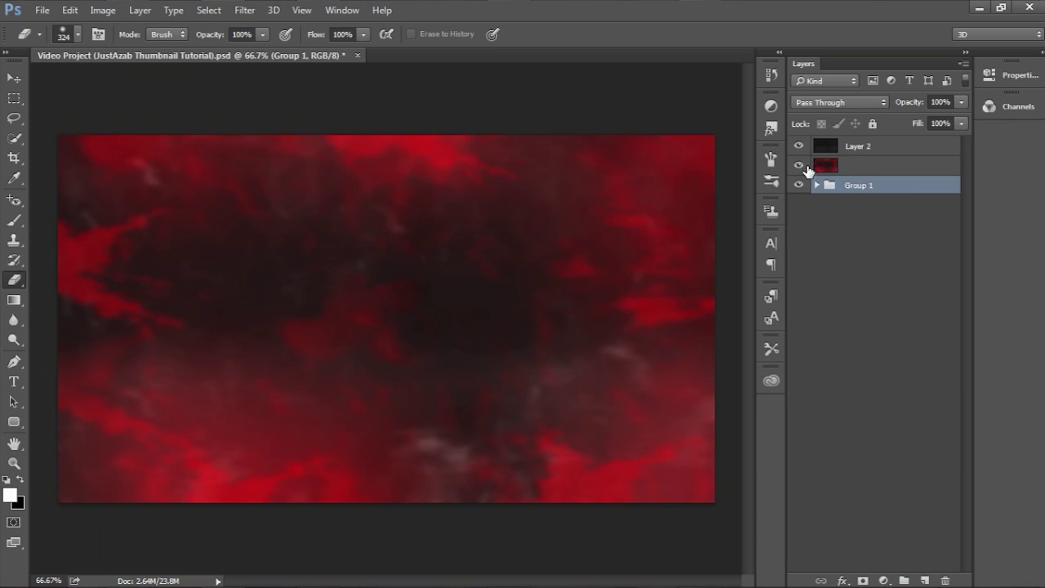
Check Layer 2's effect by toggling its visibility and merge it with the red background layer below
click(848, 149)
click(798, 148)
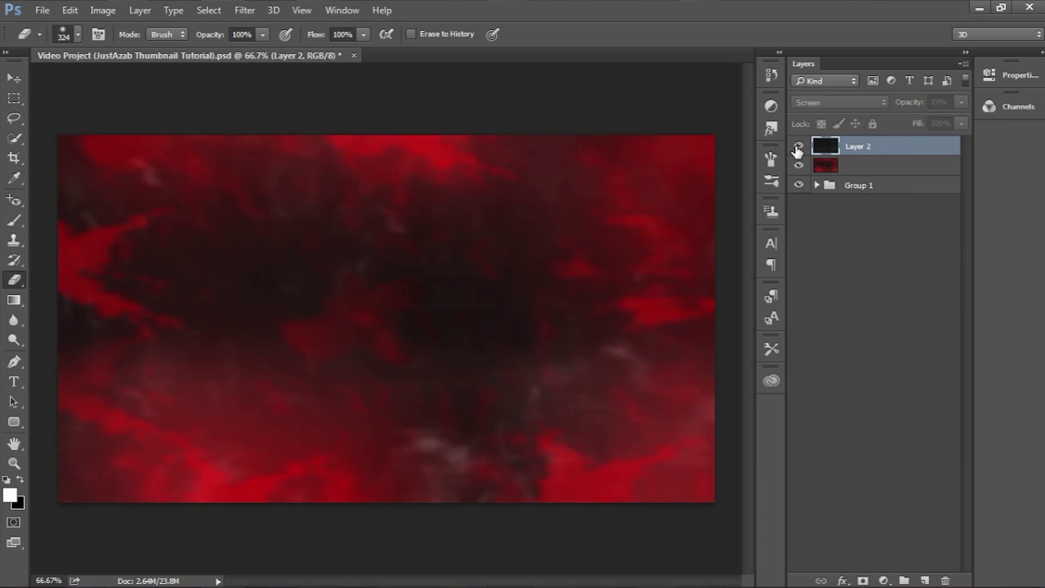
click(798, 149)
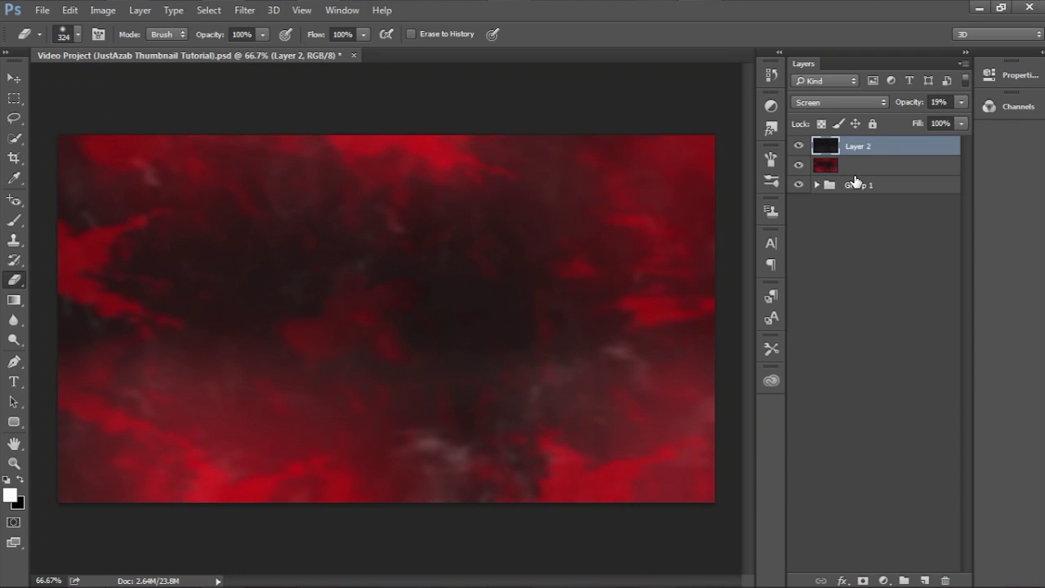
key(ctrl+e)
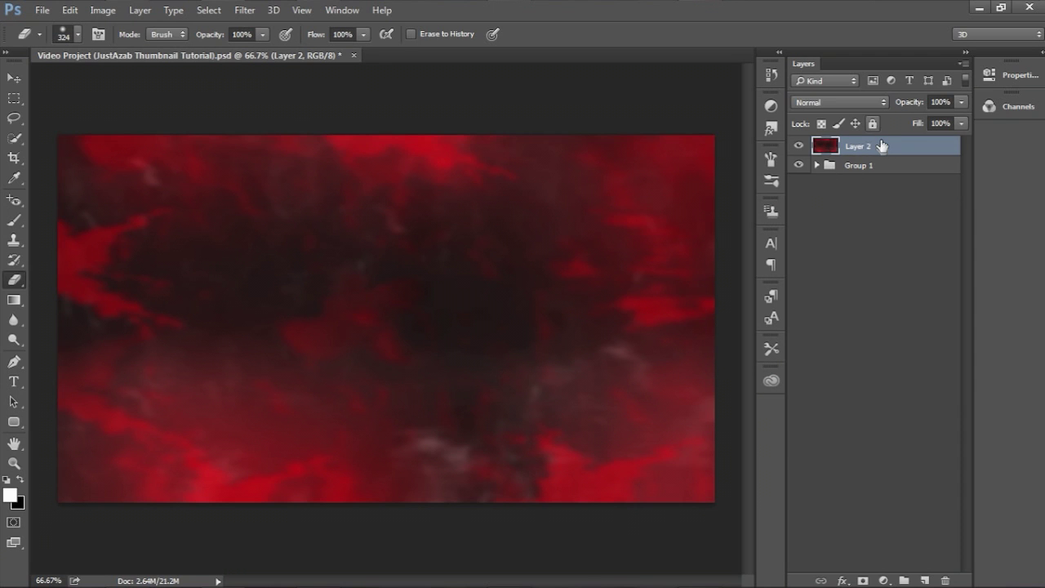
Hide Group 1 and lock it in place beneath Layer 2
drag(882, 148, 889, 185)
click(874, 154)
key(ctrl+z)
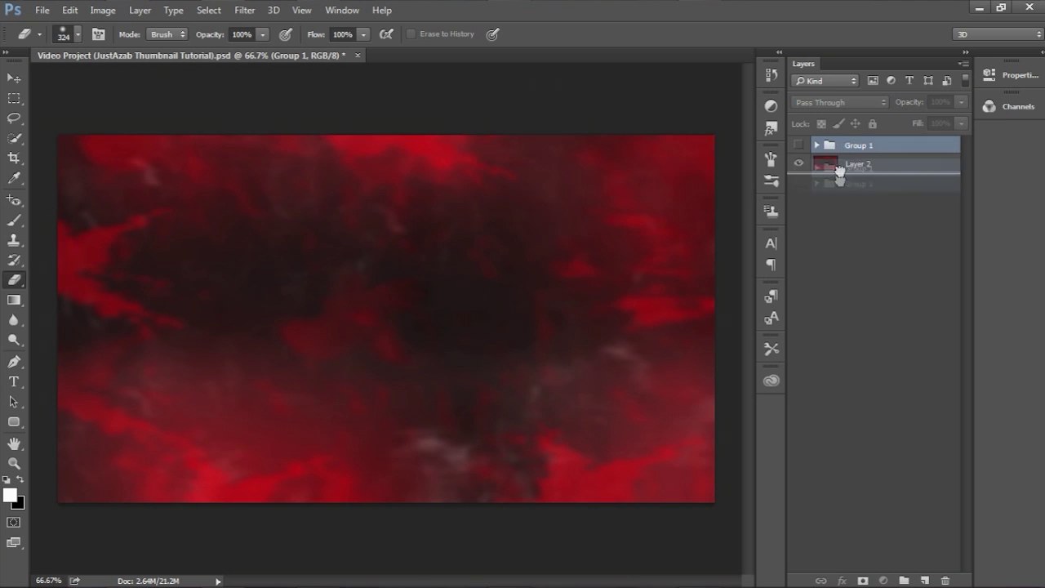
click(871, 124)
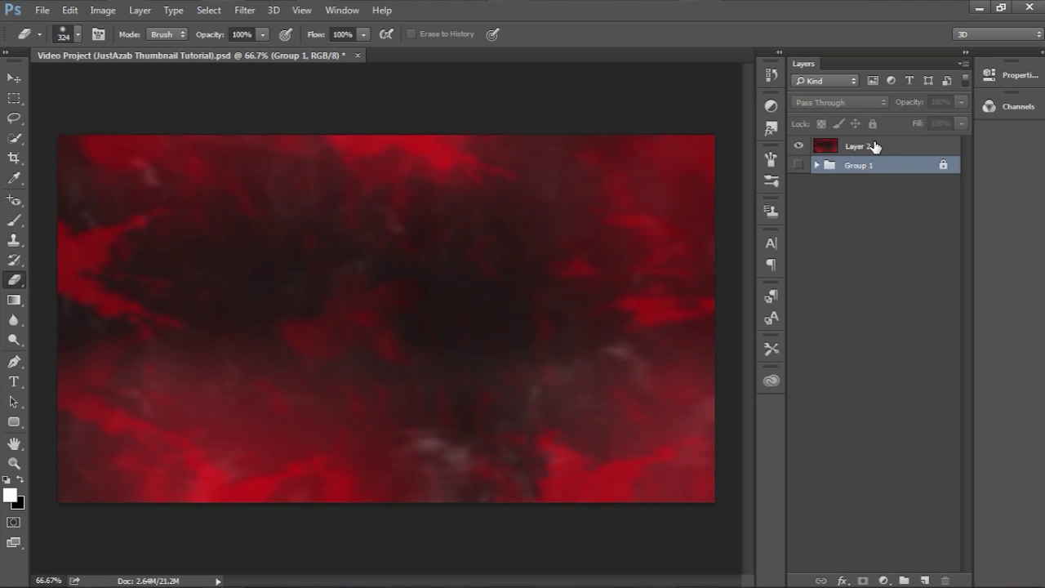
Recolour Layer 2 from red to magenta with a Hue/Saturation adjustment layer and merge the adjustment with it
click(874, 146)
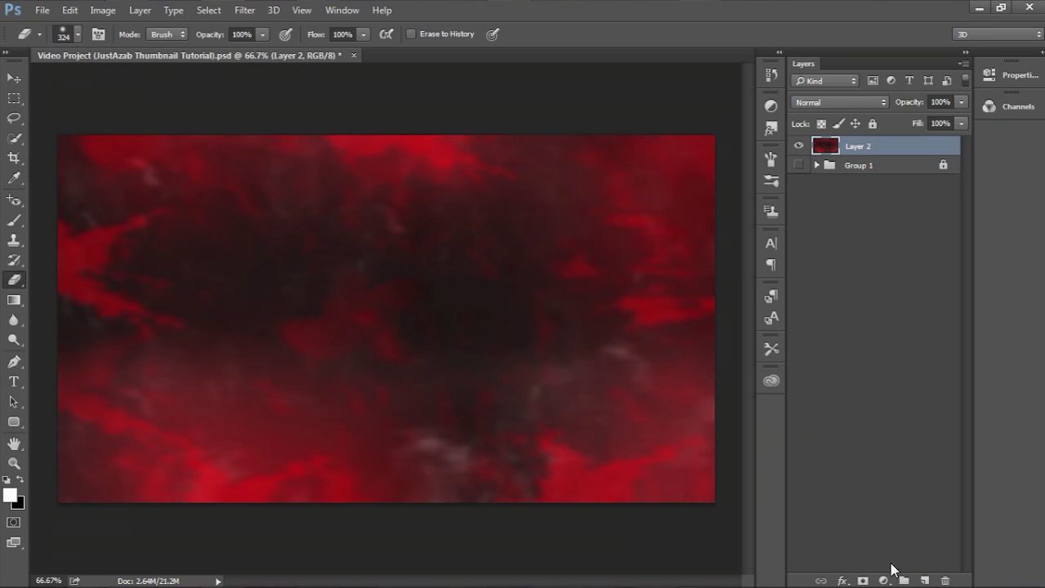
click(883, 579)
click(908, 385)
drag(875, 172, 897, 199)
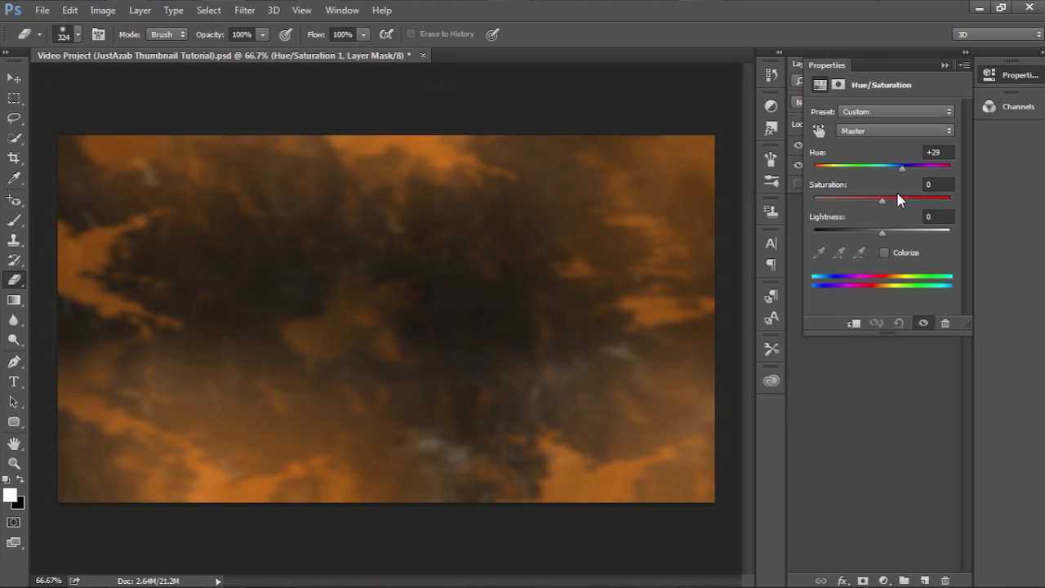
drag(897, 194, 849, 196)
click(905, 404)
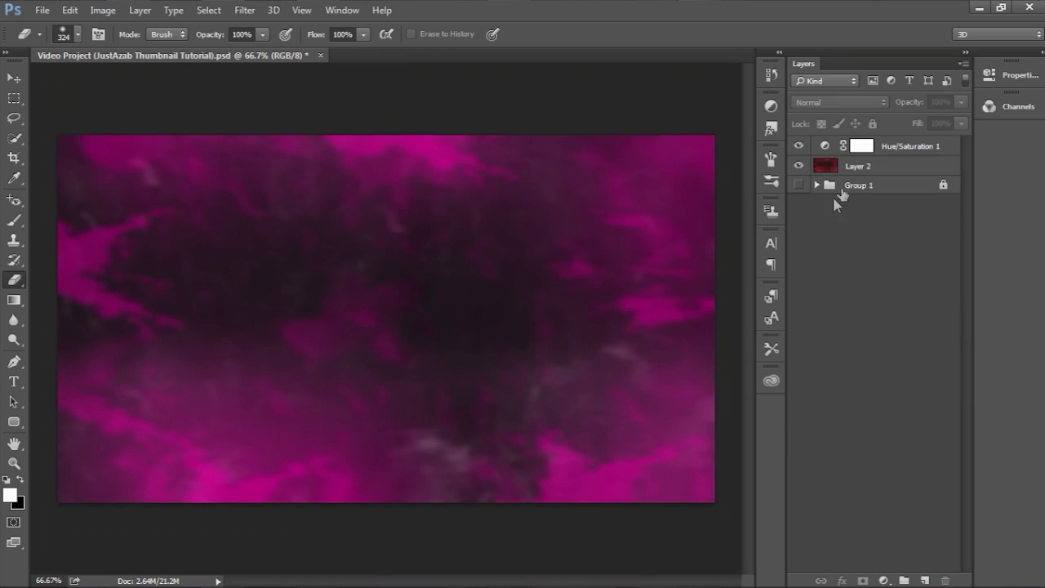
click(882, 154)
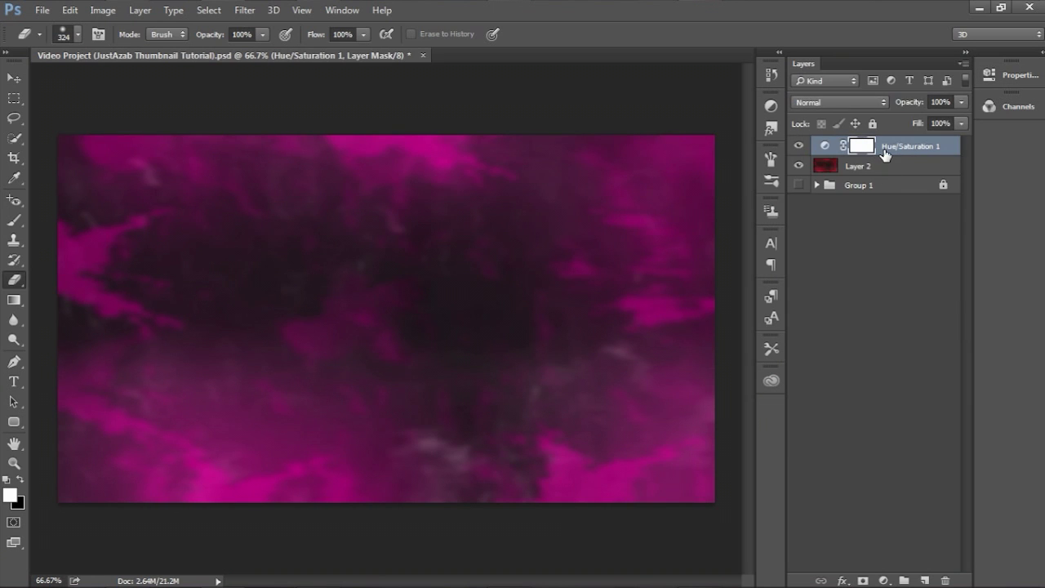
key(ctrl+shift+e)
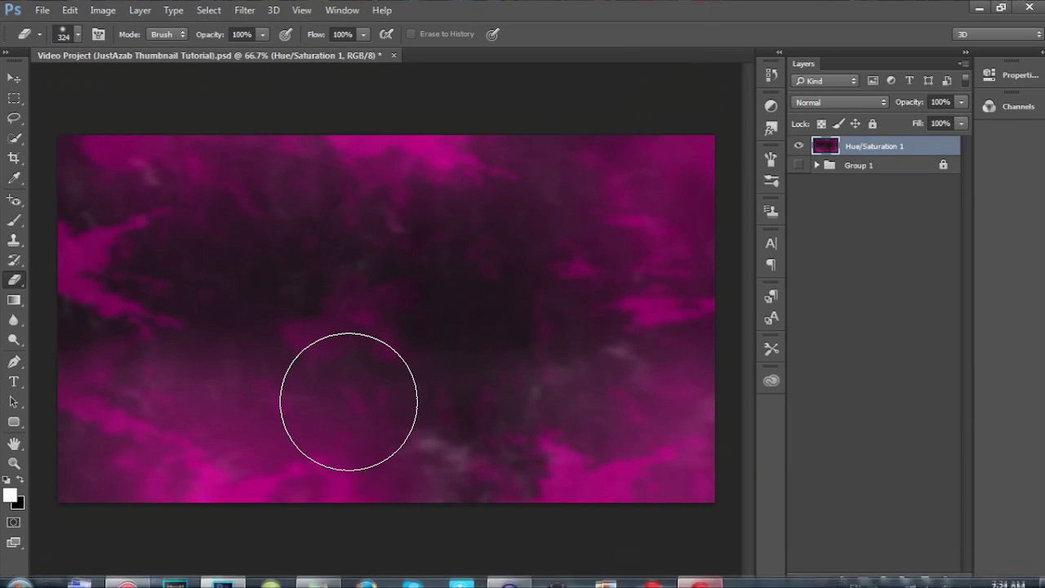
Choose the ! PEPSI ! Regular font for the Type tool
key(t)
click(176, 34)
key(Down)
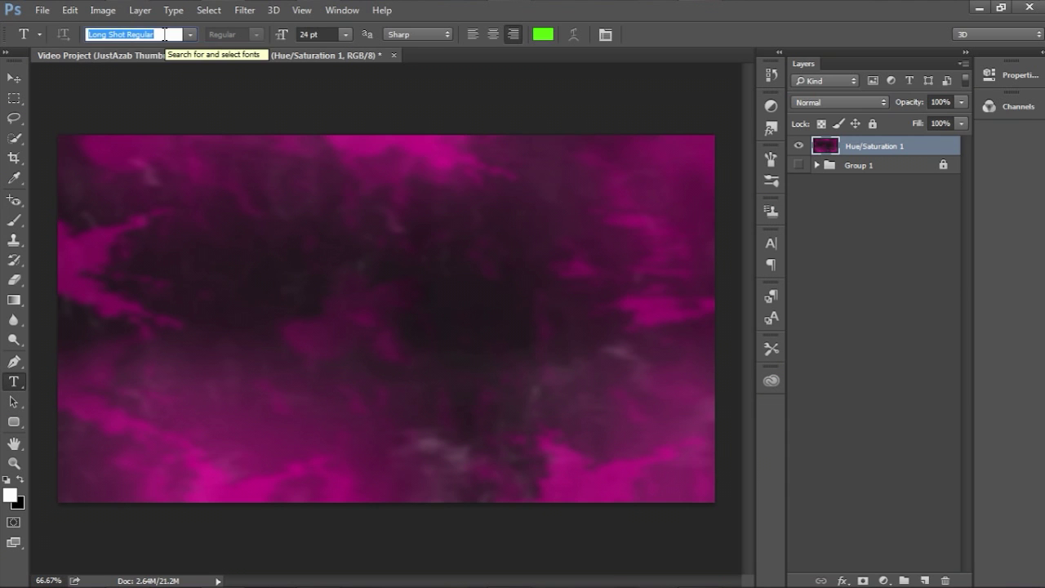
key(BackSpace)
text(pe)
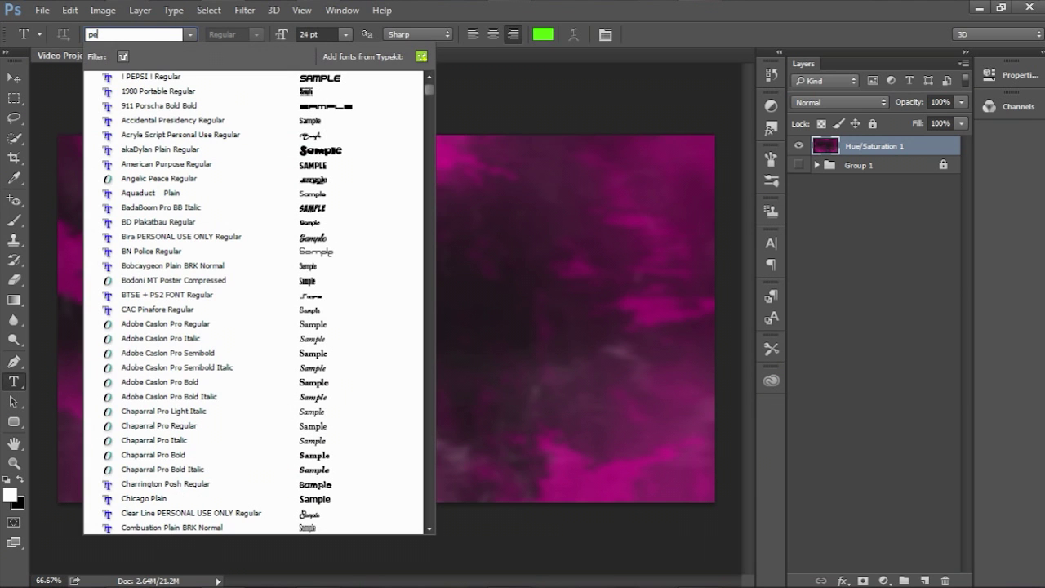
text(ps)
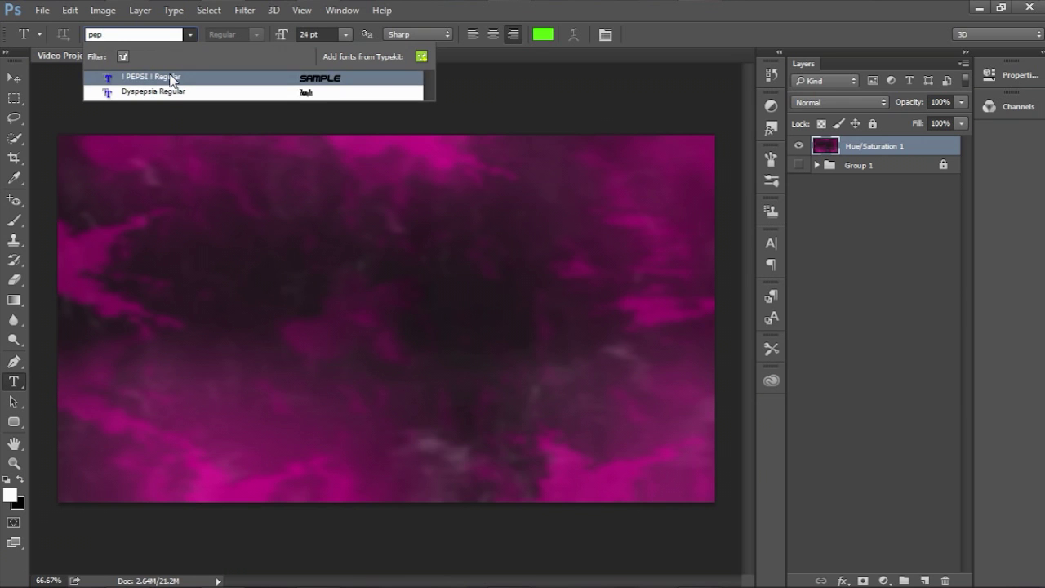
click(172, 79)
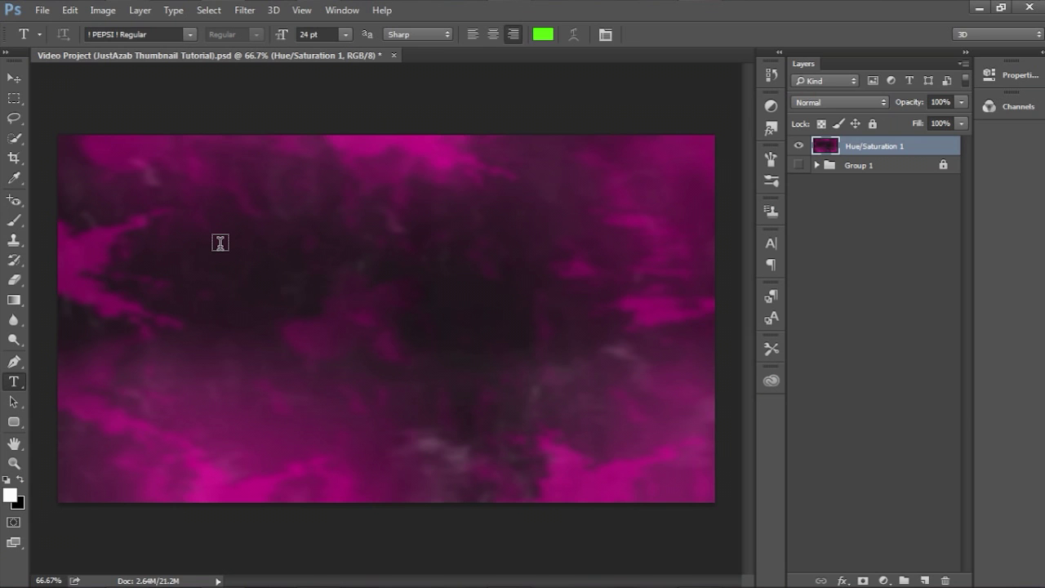
Add the green 24 pt text COD AW in the upper part of the canvas and shift it toward the centre
click(328, 247)
text(COD AW)
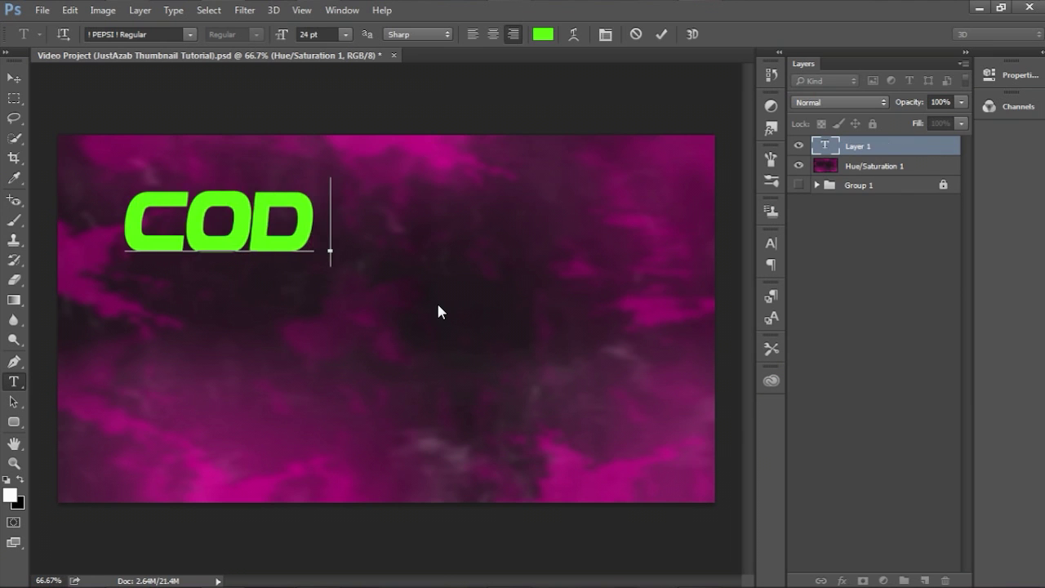
click(661, 33)
drag(322, 188, 496, 192)
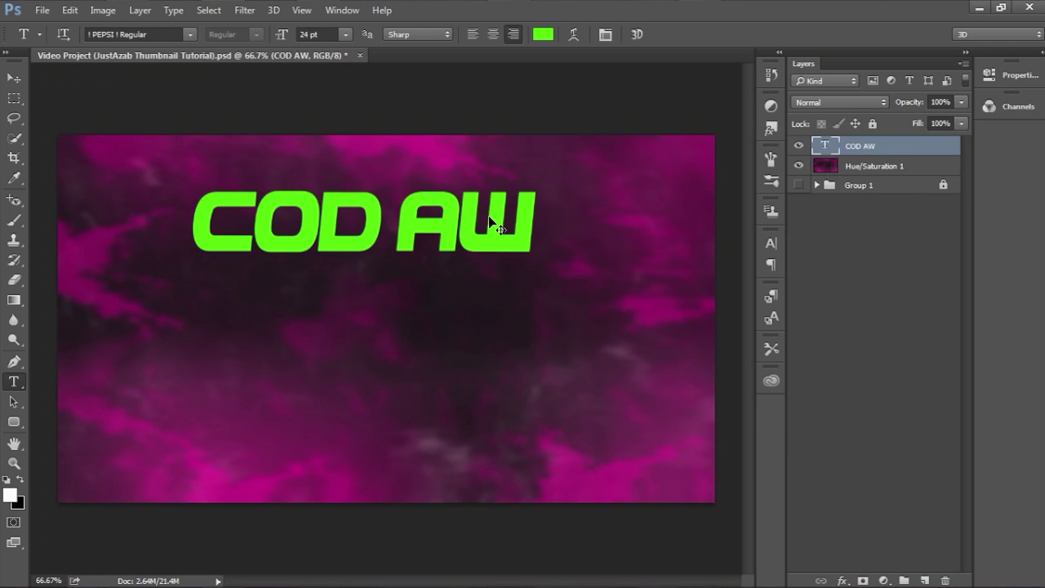
Enlarge the COD AW text to about 129% and centre it near the canvas's upper edge
key(ctrl+t)
drag(187, 271, 94, 291)
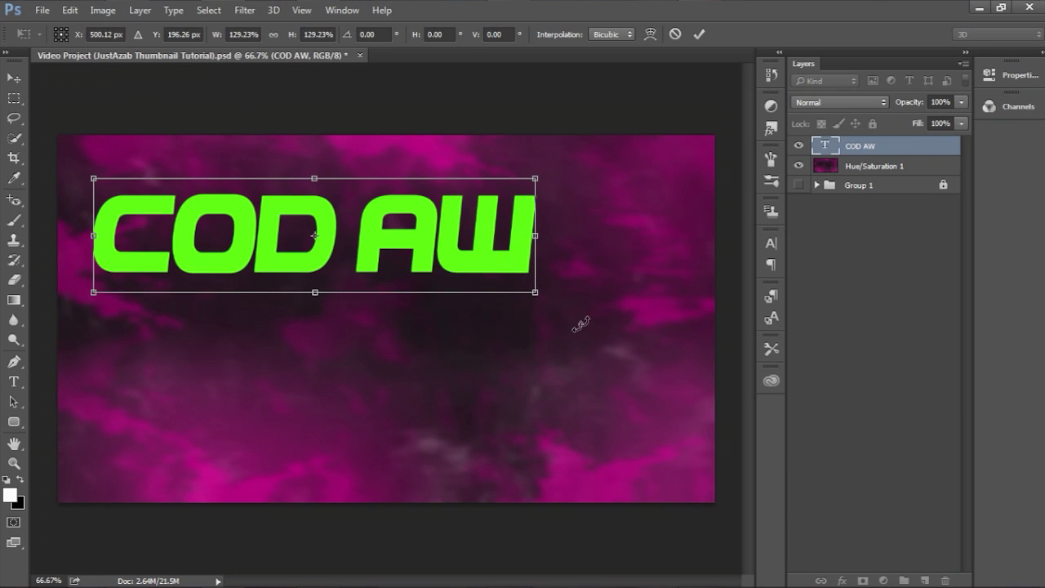
click(699, 34)
drag(324, 245, 396, 214)
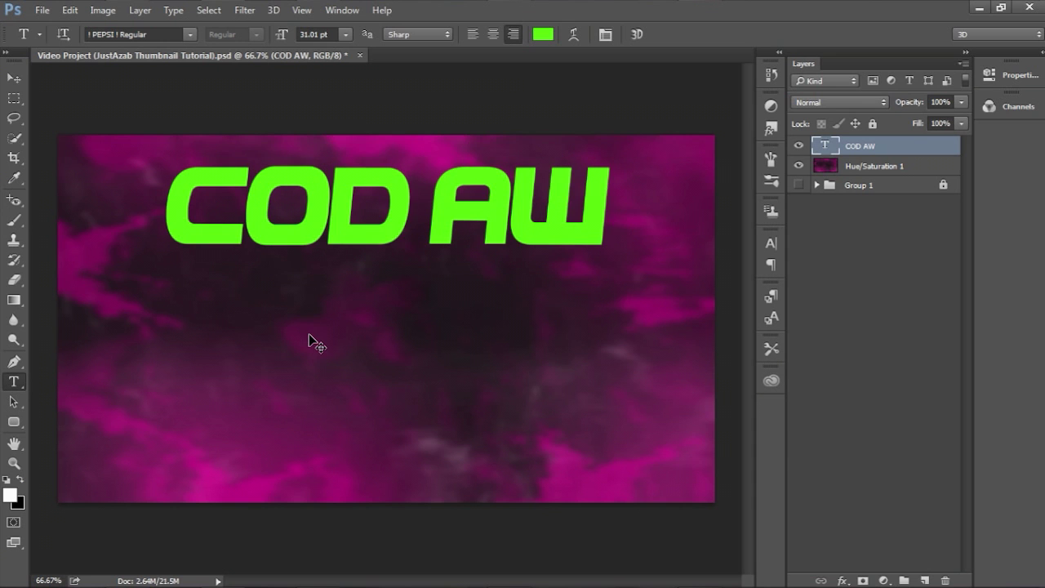
Add the text UPLINK in 24 pt ! PEPSI ! Regular and centre it beneath COD AW
click(240, 335)
text(U)
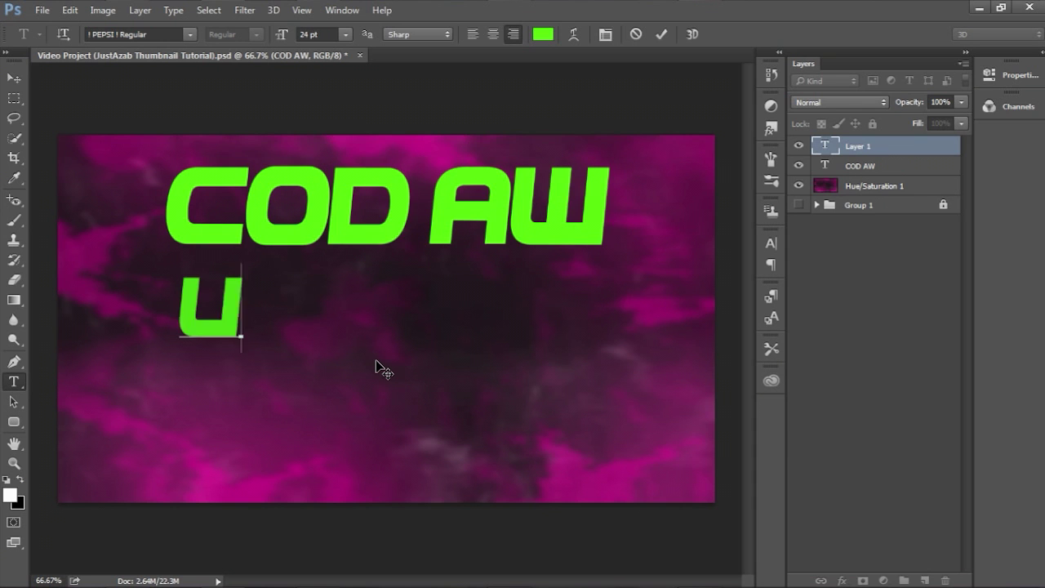
text(PLINK)
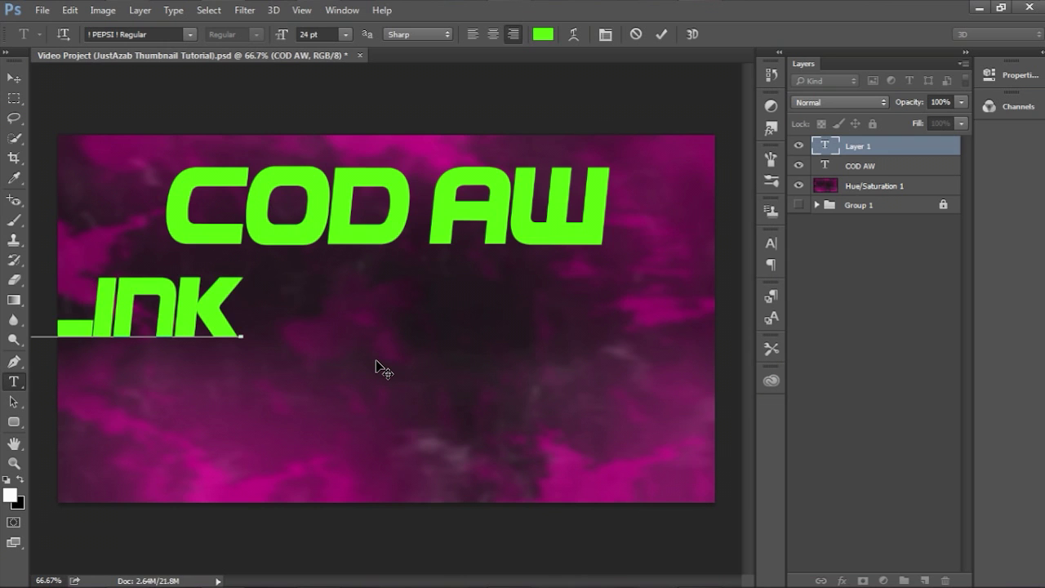
click(661, 34)
drag(197, 308, 512, 308)
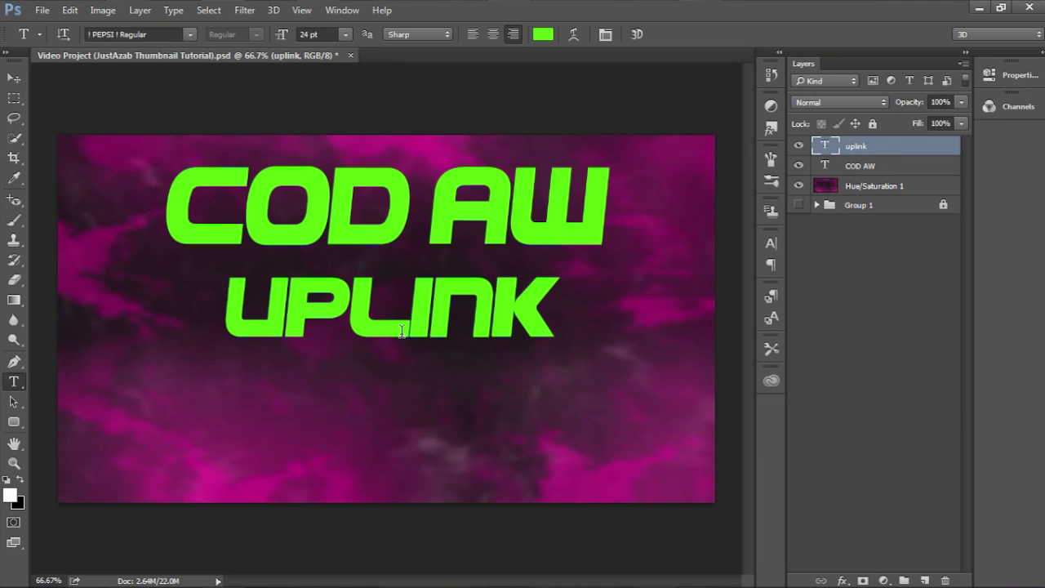
Change the font of the UPLINK text to Long Shot Regular
drag(555, 290, 217, 96)
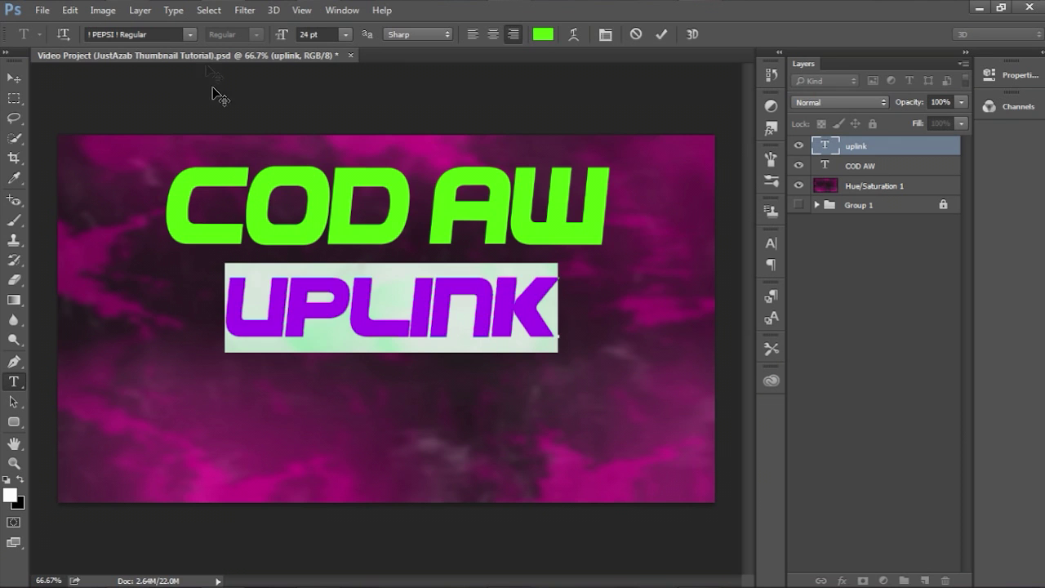
click(175, 32)
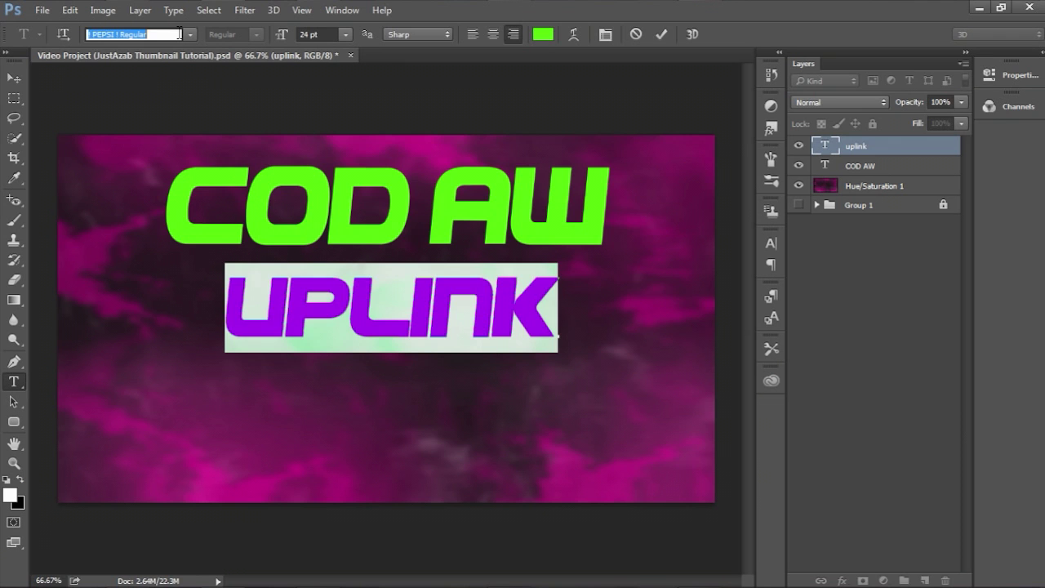
key(BackSpace)
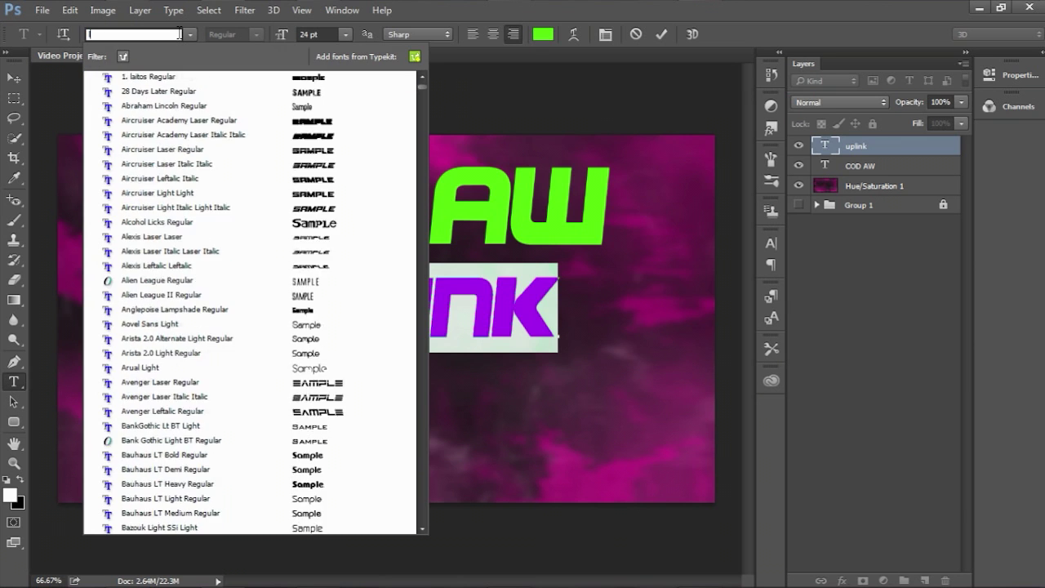
text(long shot)
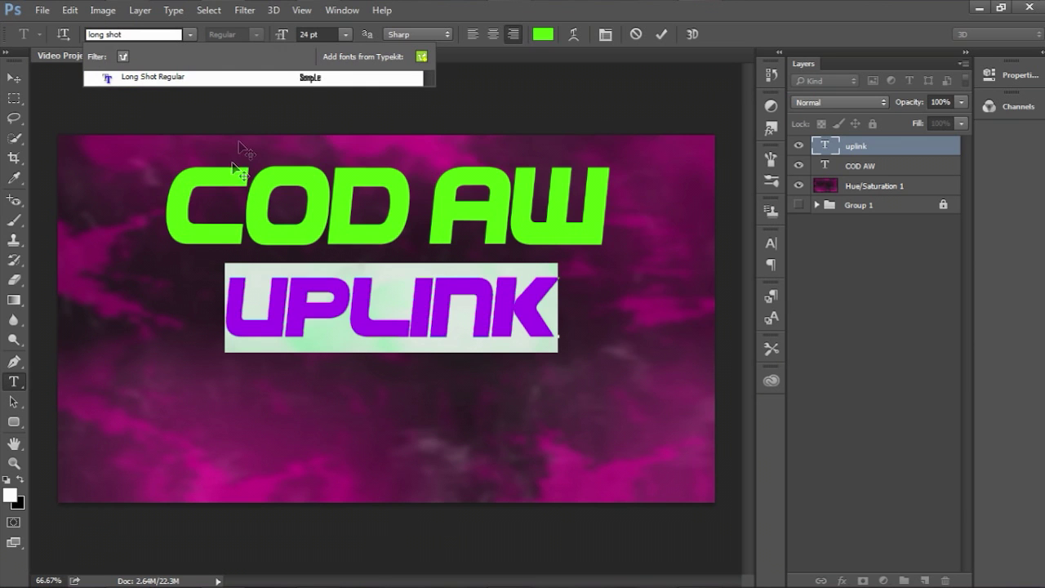
click(242, 76)
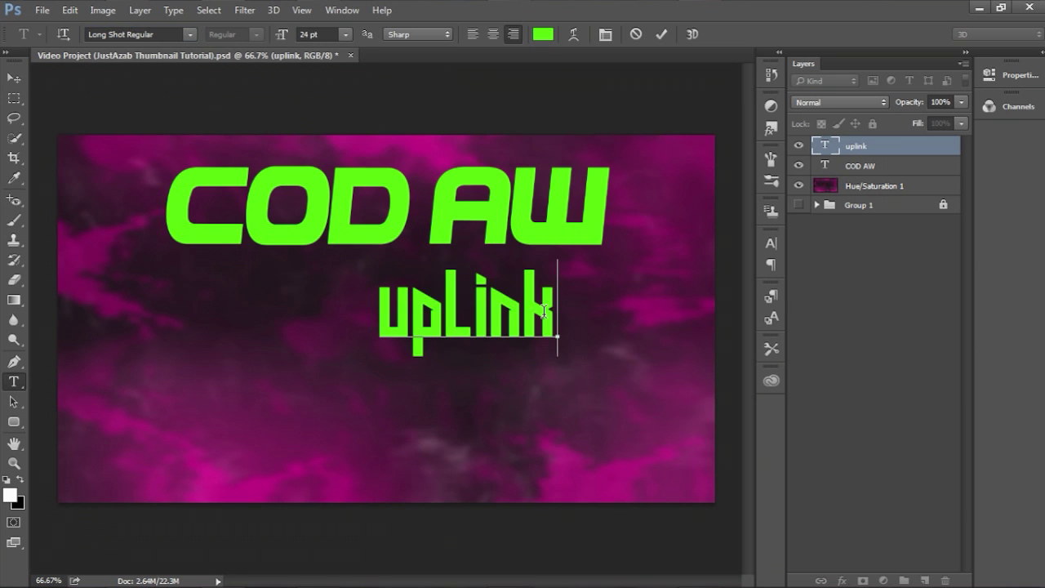
Replace the lowercase uplink text with UPLINK in capital letters
key(Right)
key(BackSpace)
key(BackSpace)
key(BackSpace)
key(BackSpace)
key(BackSpace)
key(BackSpace)
text(UPLINK)
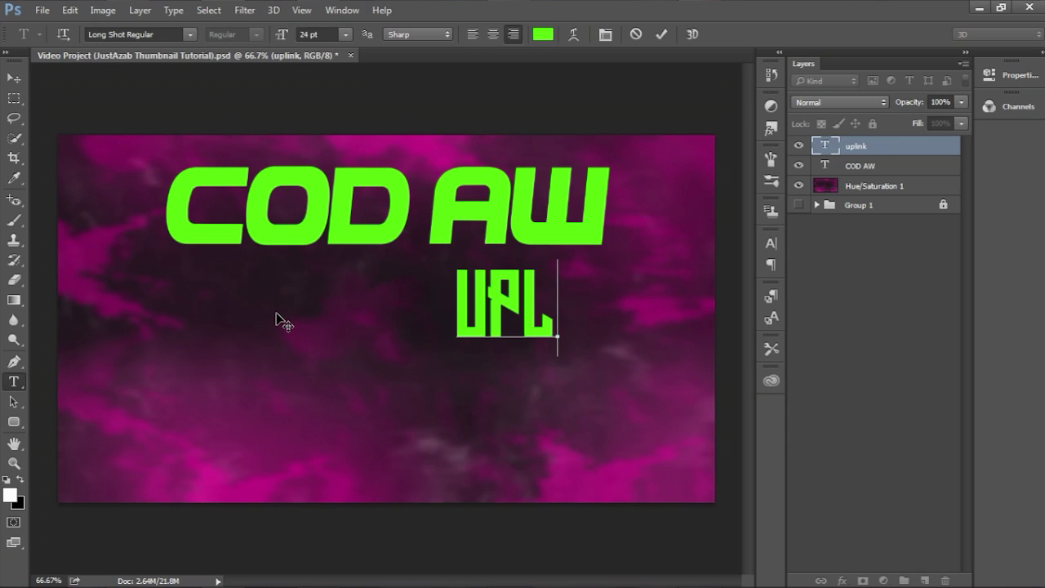
click(662, 34)
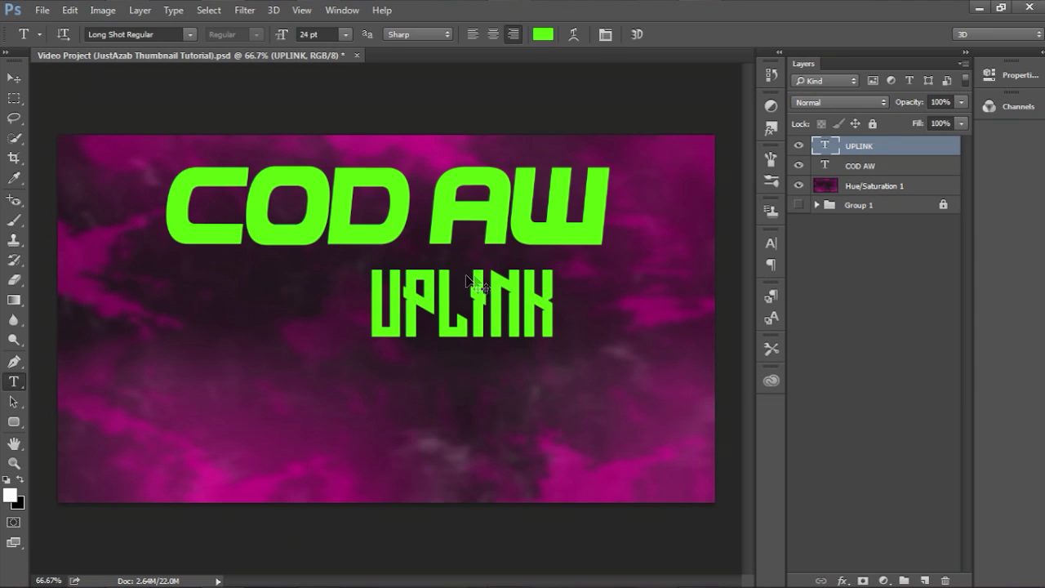
Enlarge the UPLINK text proportionally to about 195%, extending it below COD AW
key(ctrl+t)
drag(369, 359, 176, 383)
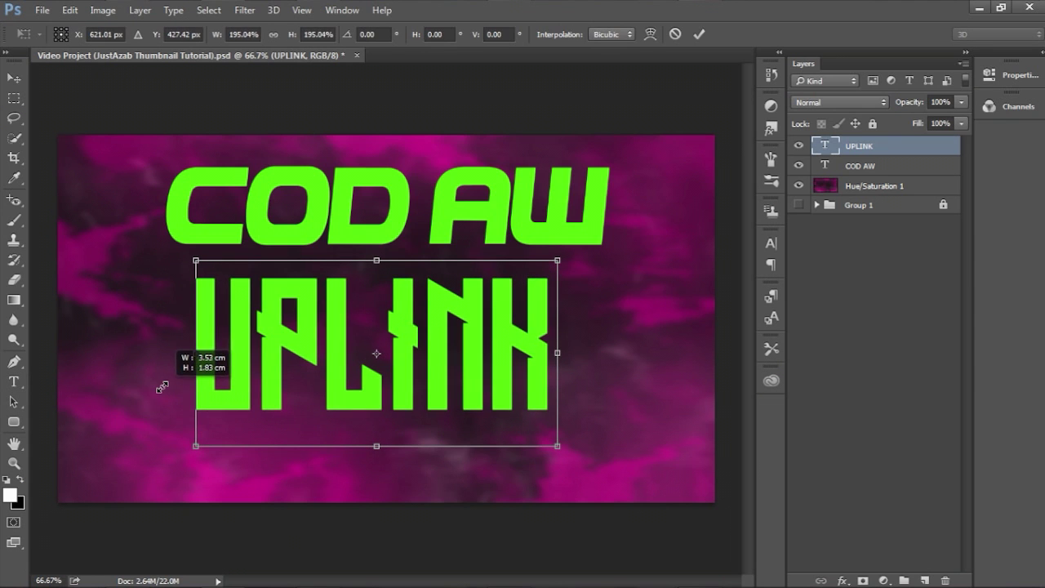
click(699, 33)
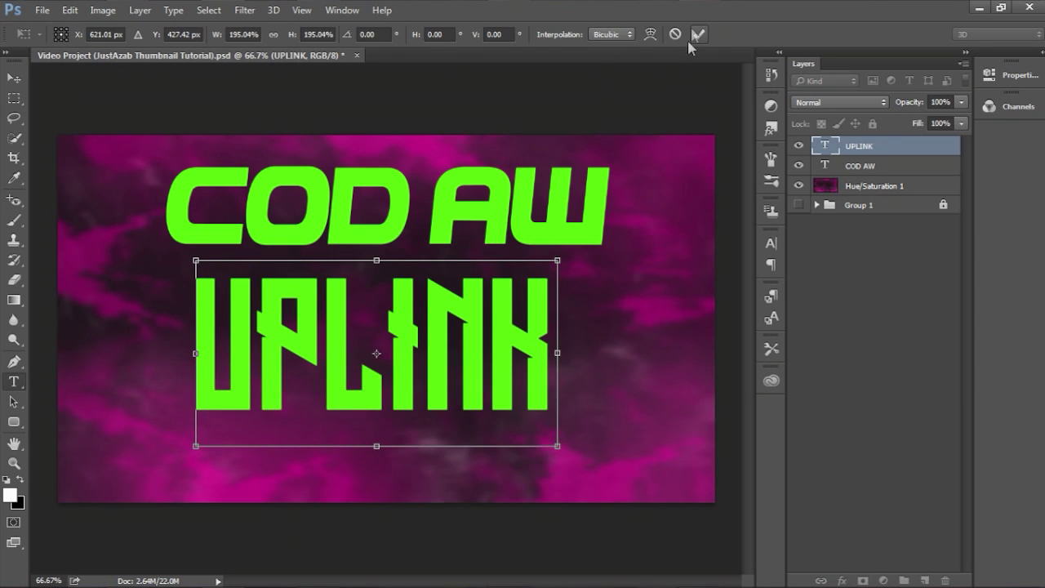
Scale the COD AW text to about 81%, align it with UPLINK's width and place it just above UPLINK
click(898, 167)
key(ctrl+t)
drag(163, 151, 248, 174)
drag(582, 224, 526, 225)
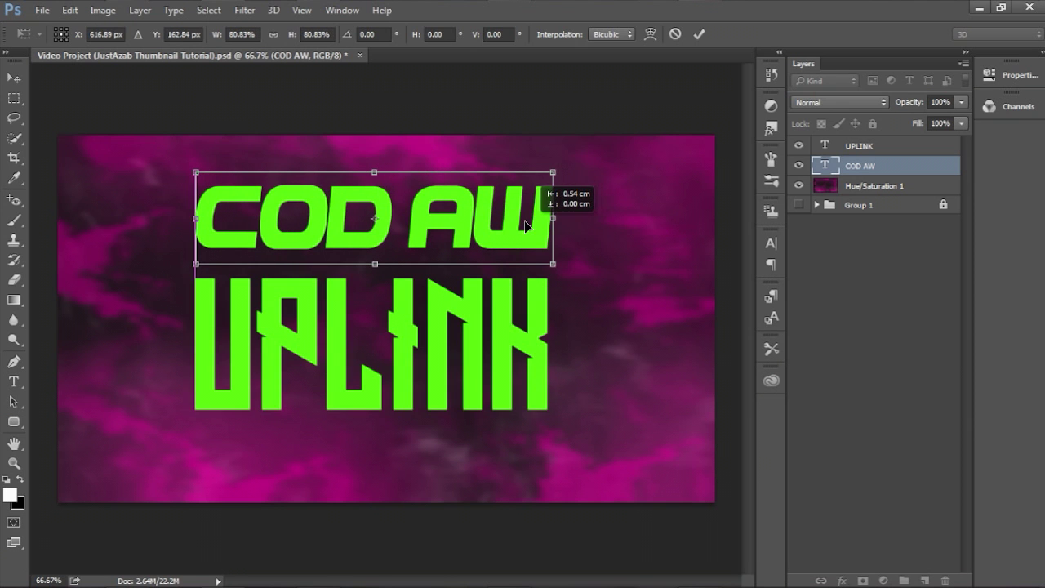
click(699, 33)
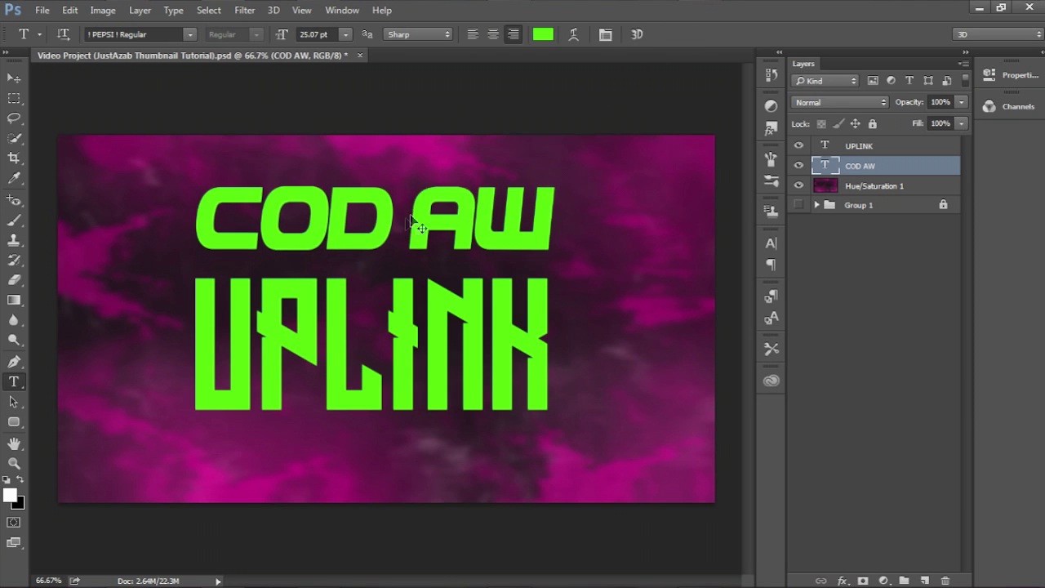
drag(418, 227, 419, 245)
Scale the UPLINK text to about 89% and centre it beneath COD AW
click(866, 151)
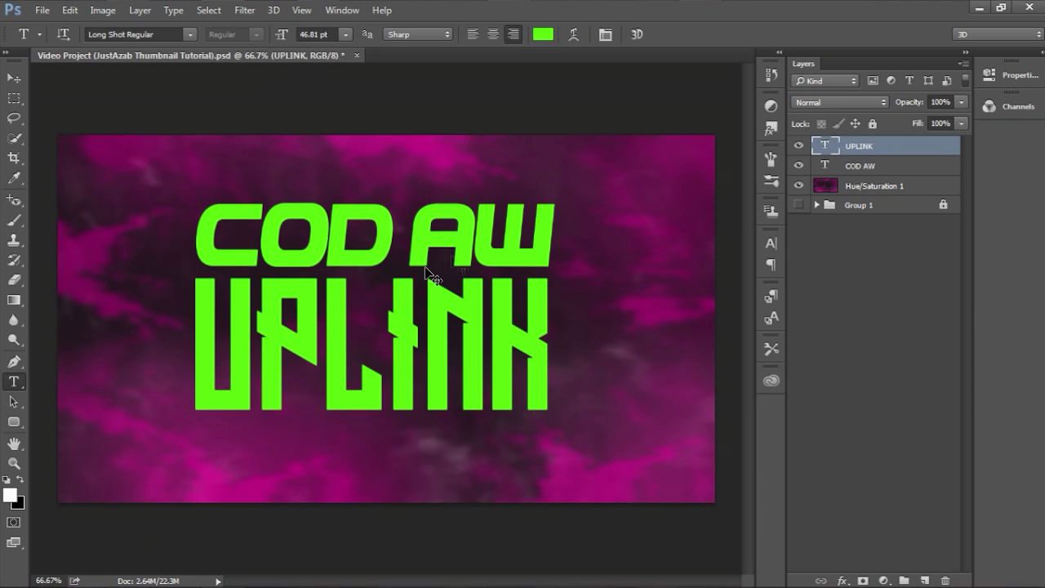
key(ctrl+t)
drag(196, 446, 234, 425)
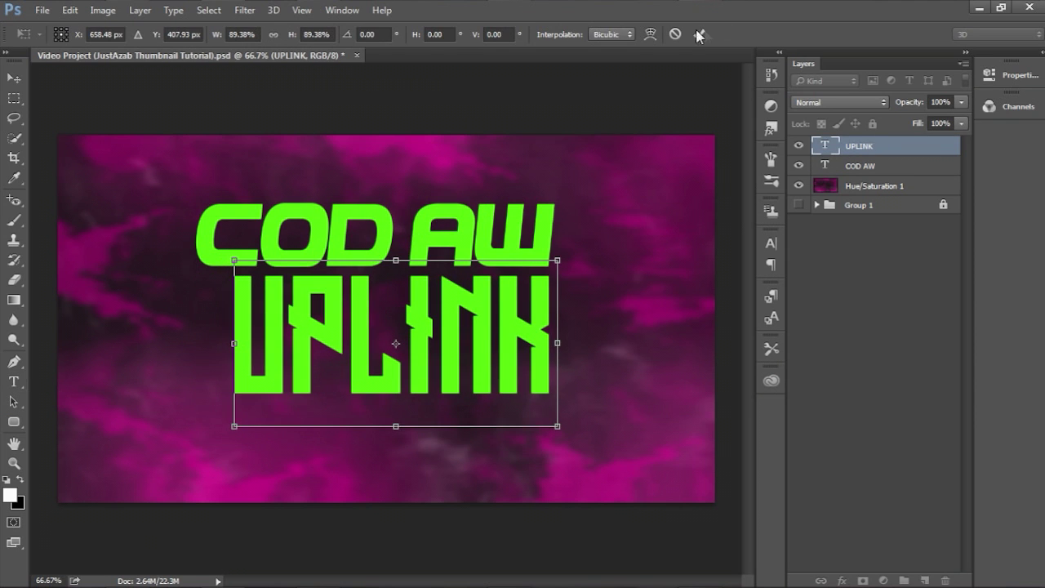
click(698, 33)
key(t)
drag(501, 304, 486, 307)
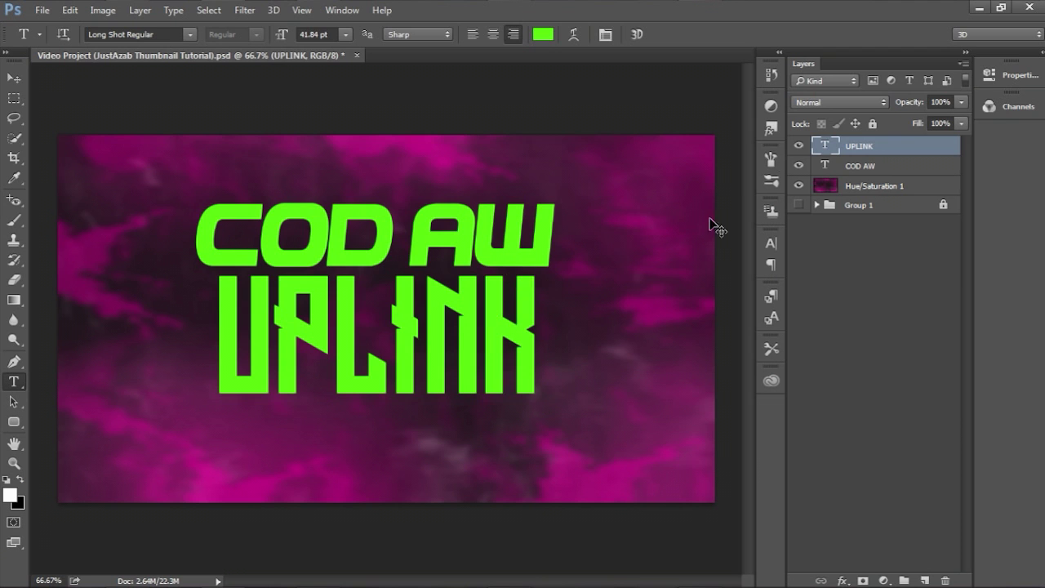
Shrink the COD AW text to about 22.75 pt and align it directly above UPLINK at nearly the same width
click(881, 167)
key(ctrl+t)
drag(191, 185, 229, 199)
click(694, 36)
drag(541, 233, 529, 233)
Duplicate the COD AW text layer and place the copy directly beneath UPLINK
key(ctrl+j)
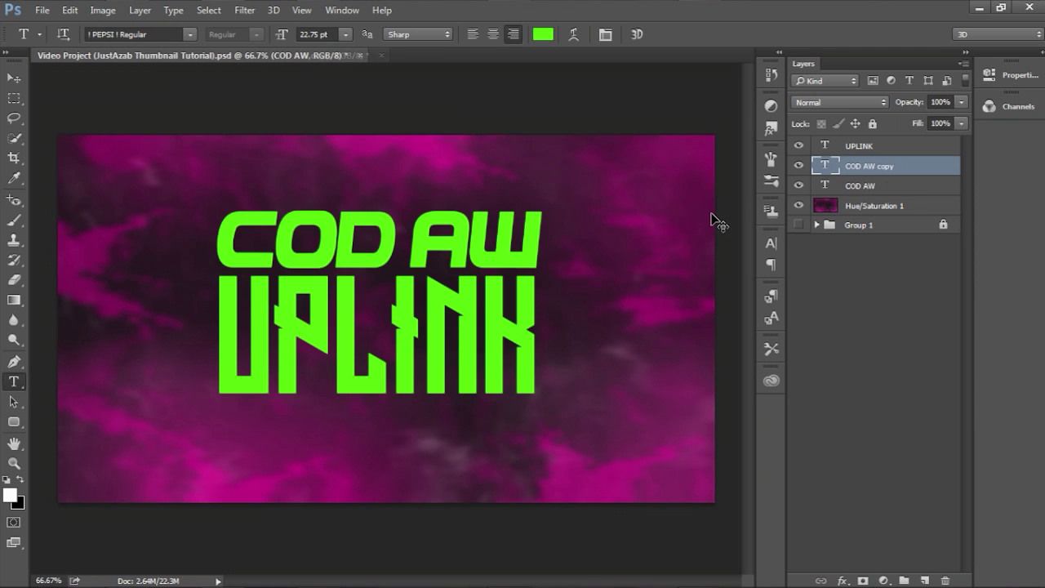
drag(435, 235, 441, 420)
drag(534, 422, 459, 436)
key(Escape)
Replace the text of the COD AW copy beneath UPLINK with BEASTLY
drag(548, 398, 201, 450)
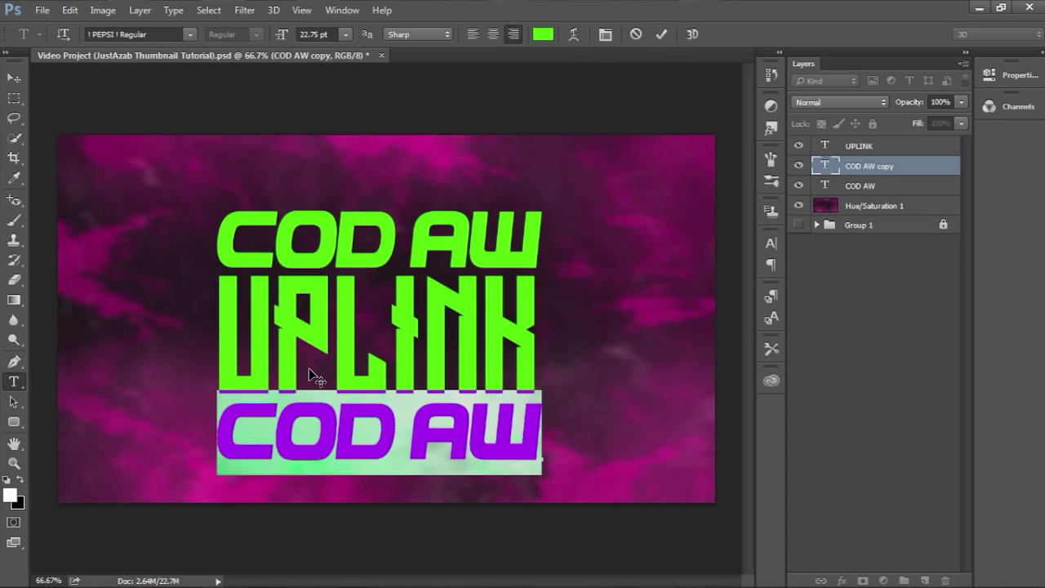
text(BEAST)
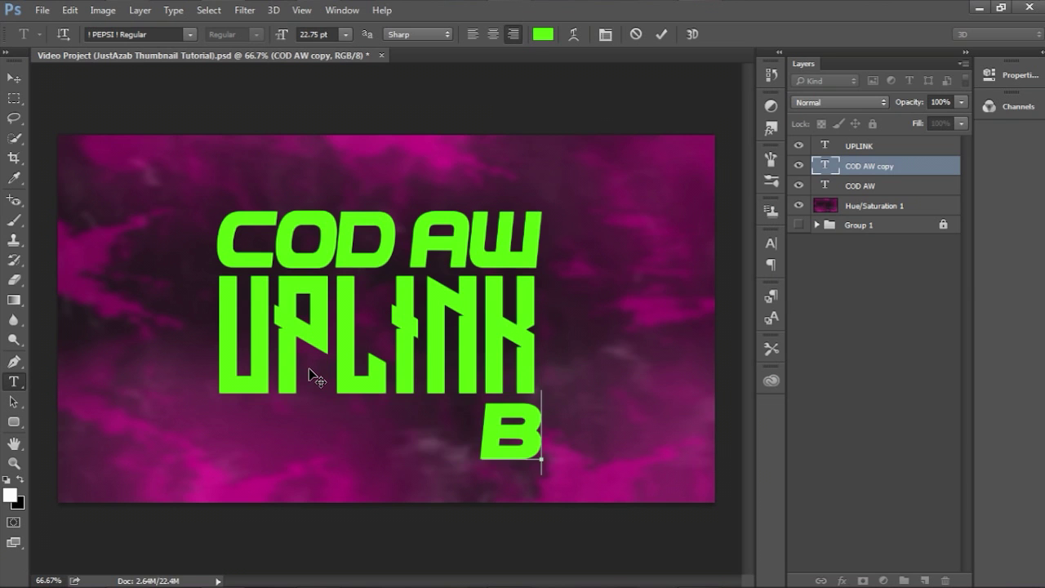
key(BackSpace)
key(BackSpace)
key(BackSpace)
key(BackSpace)
key(BackSpace)
text(BEAT)
key(BackSpace)
text(STLY)
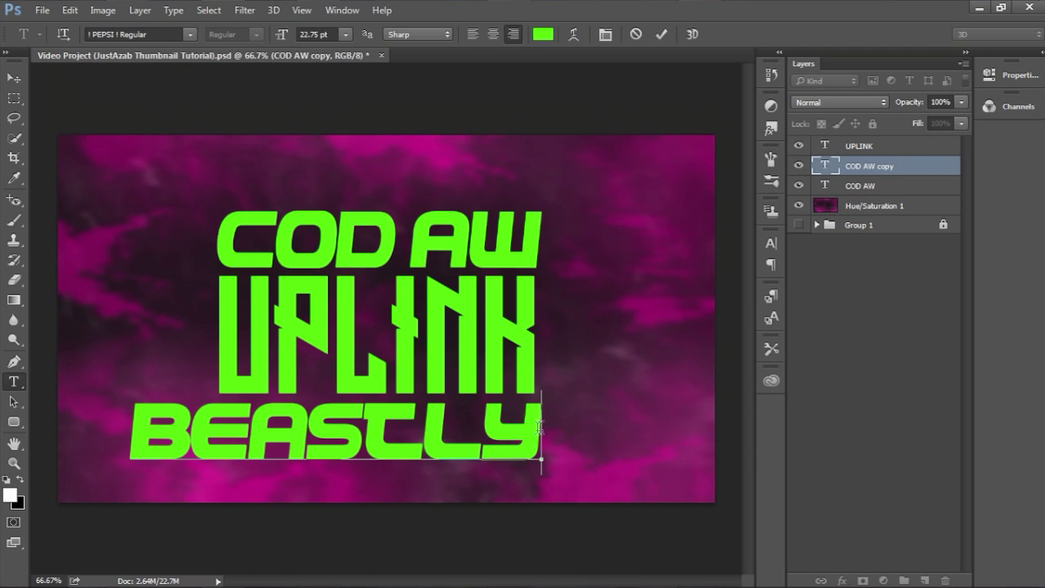
Shorten the bottom text to BEAST and centre it closely beneath UPLINK
drag(541, 424, 401, 450)
key(BackSpace)
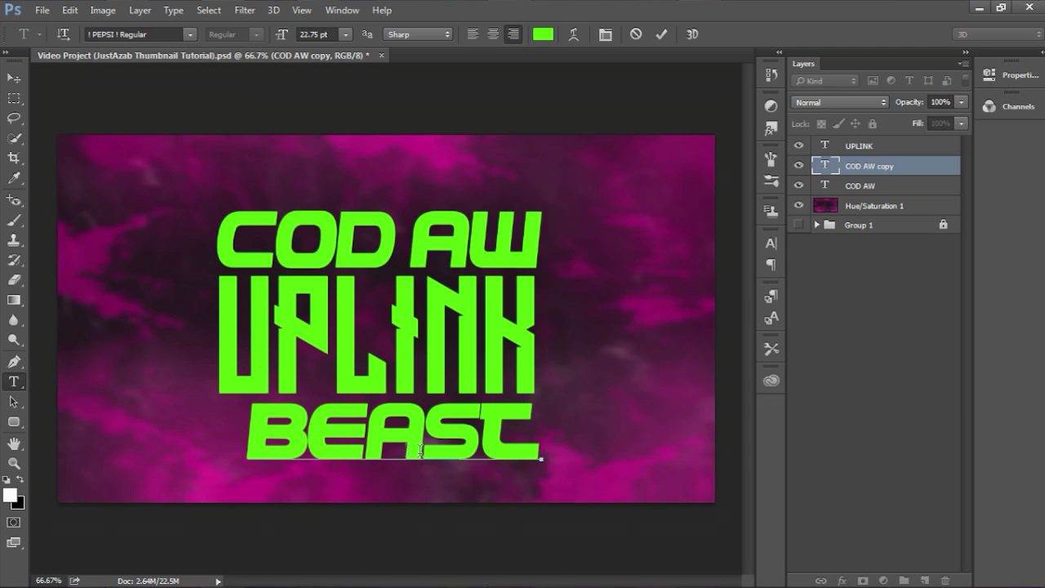
click(663, 33)
drag(454, 459, 433, 434)
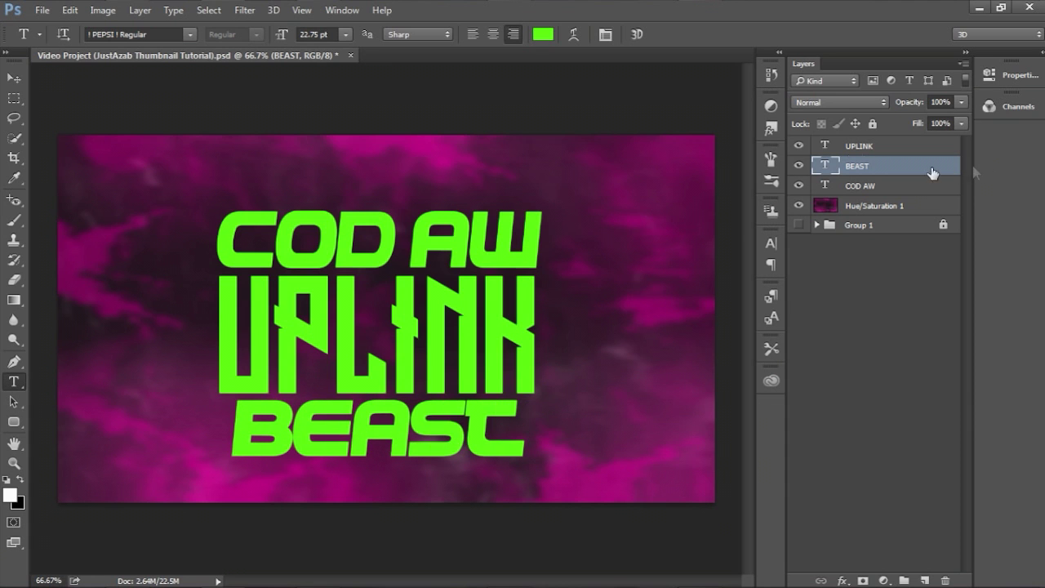
Enlarge the UPLINK, BEAST and COD AW text layers together until they nearly reach the canvas's upper edge
shift+click(872, 186)
shift+click(864, 146)
key(ctrl+t)
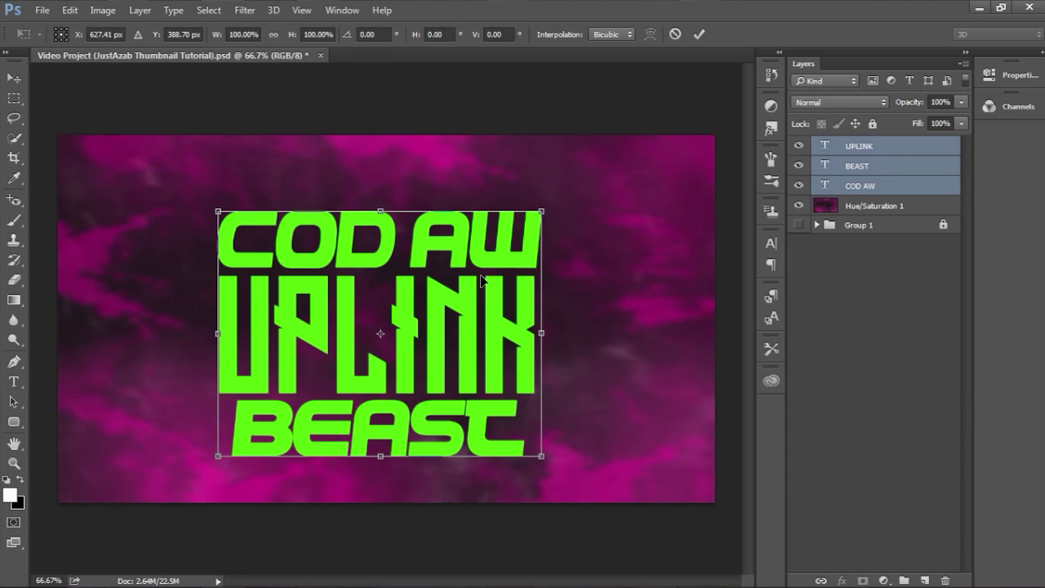
drag(540, 214, 634, 136)
key(Return)
key(t)
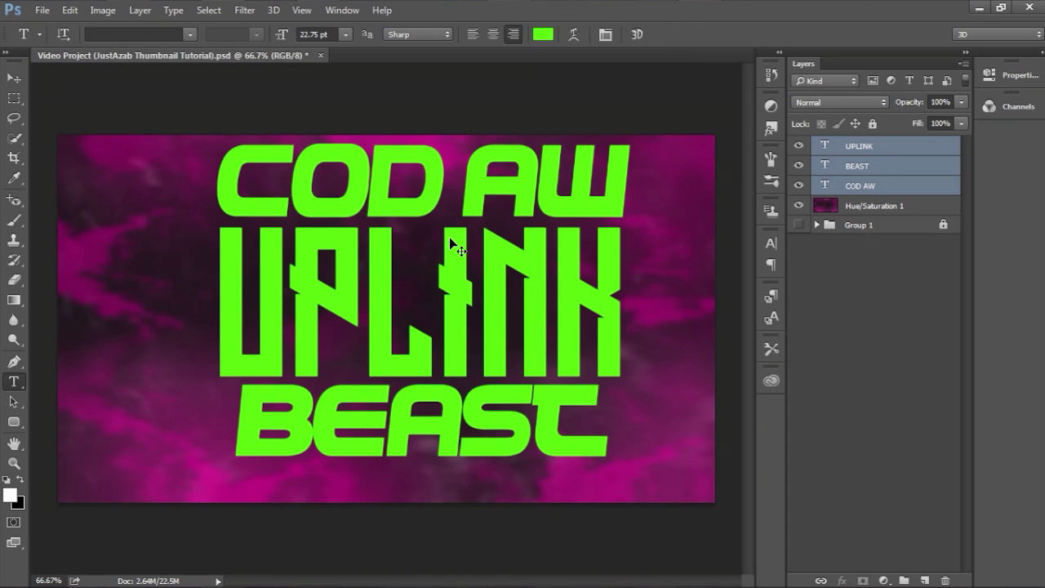
Centre the three-line text block on the canvas and lower COD AW until it meets the top of UPLINK
drag(439, 239, 438, 258)
drag(521, 281, 519, 276)
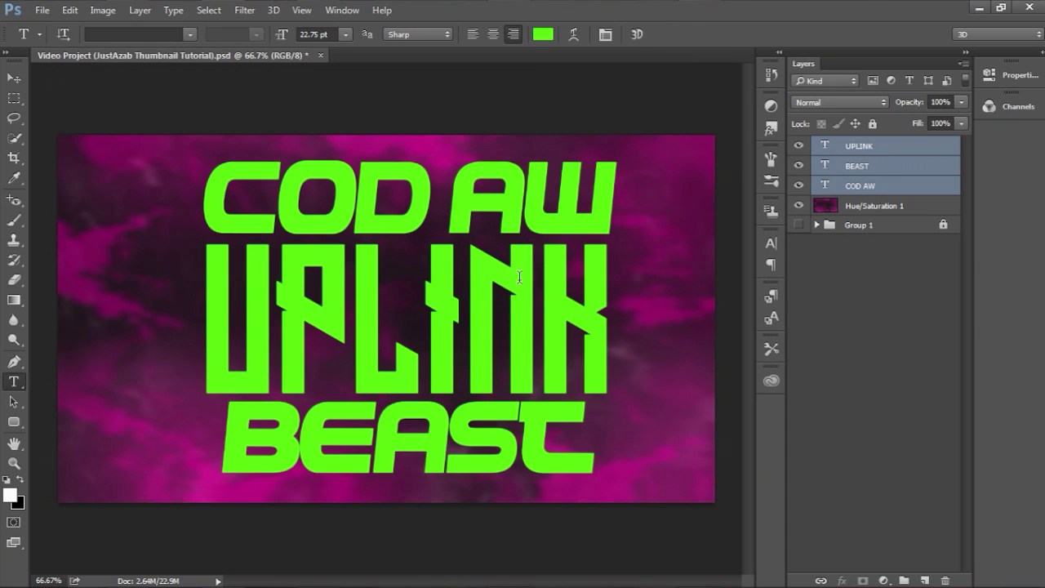
click(889, 185)
drag(433, 194, 433, 205)
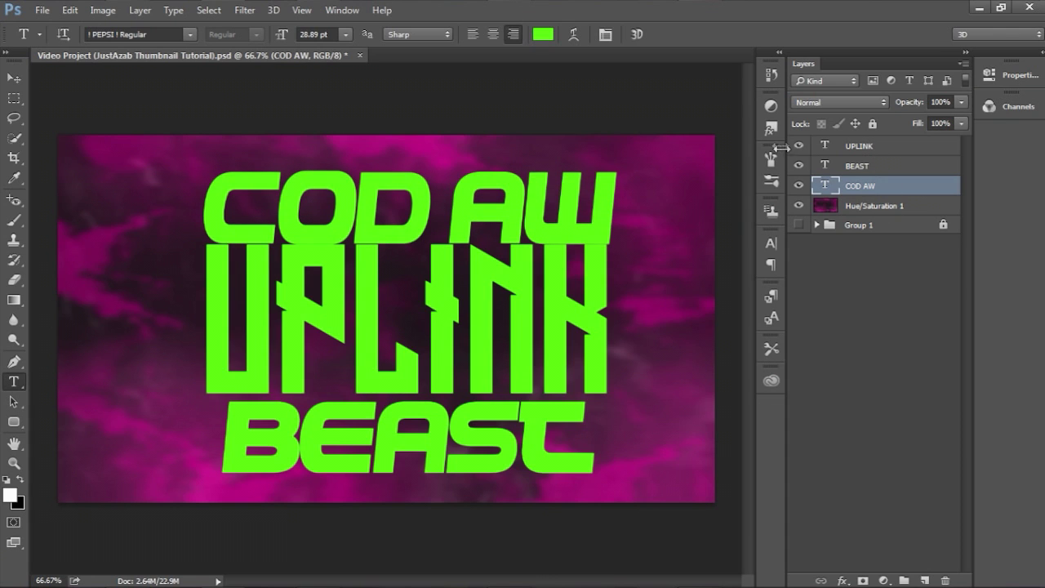
Apply the green gradient preset style with bevel and shadows to the UPLINK text
click(836, 145)
click(771, 126)
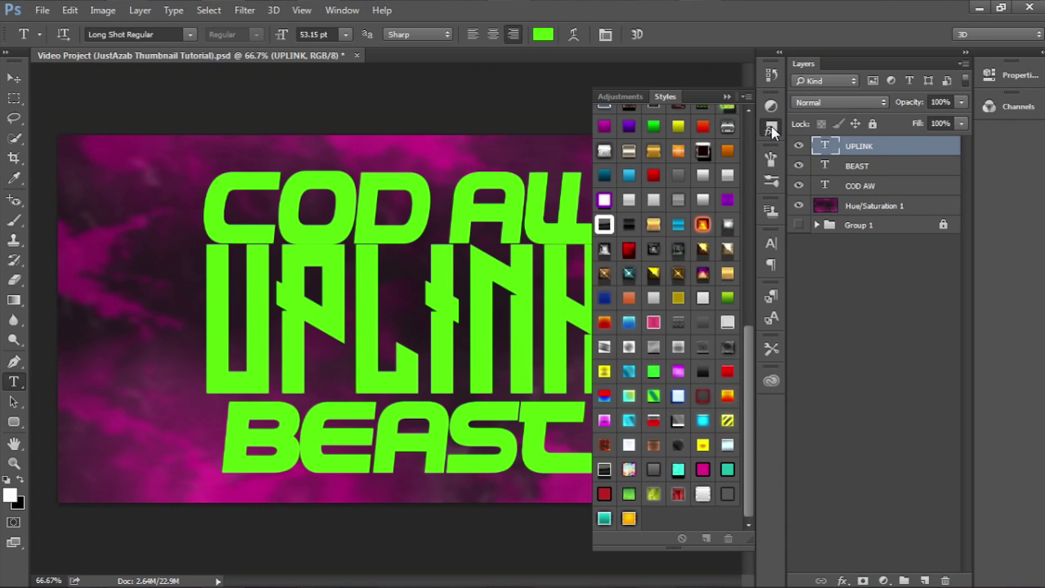
click(653, 126)
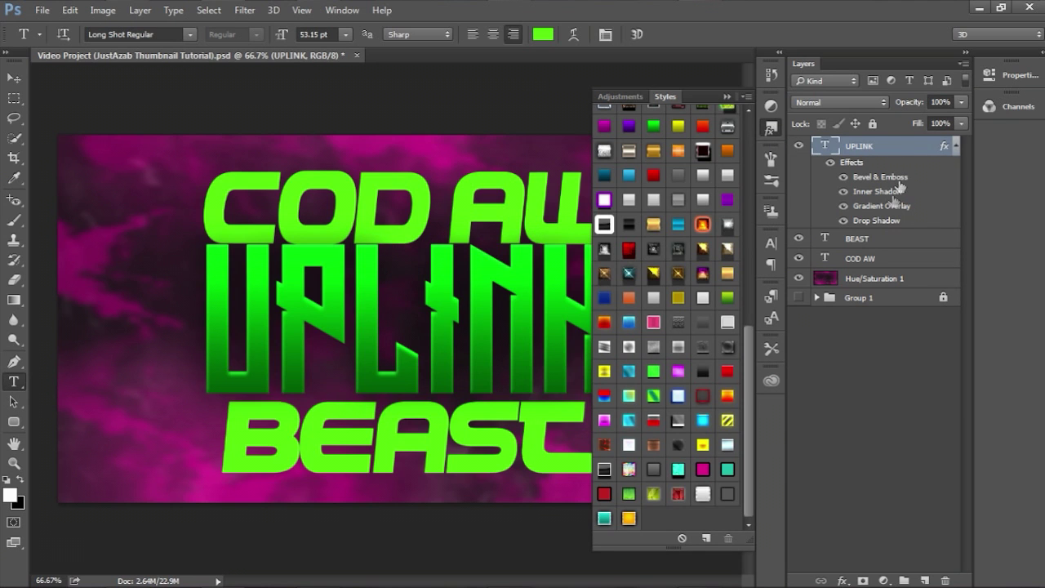
Apply the yellow preset style with inner glow and drop shadow to the BEAST and COD AW text layers
click(857, 238)
click(770, 128)
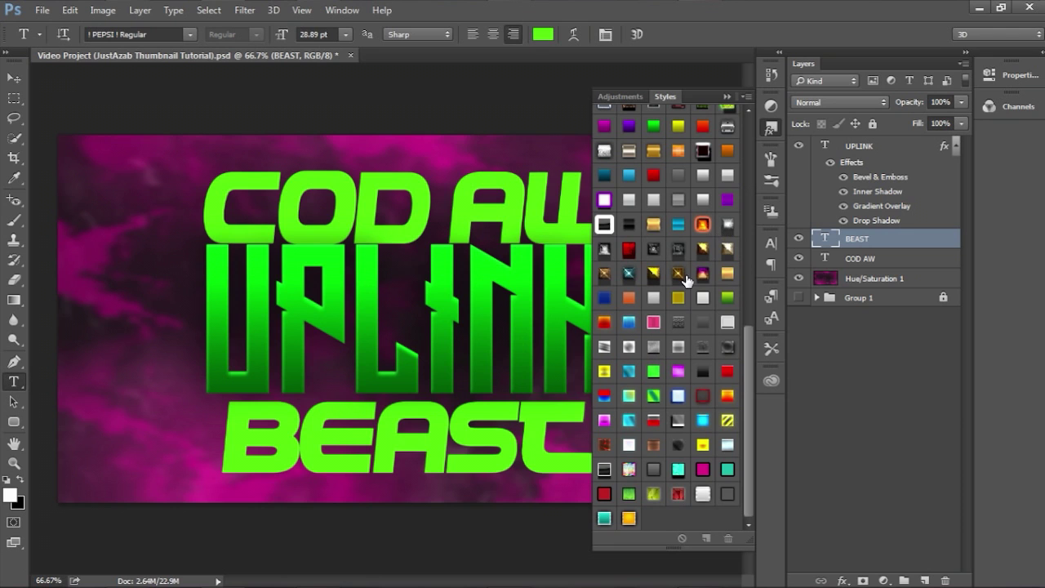
click(677, 301)
click(956, 238)
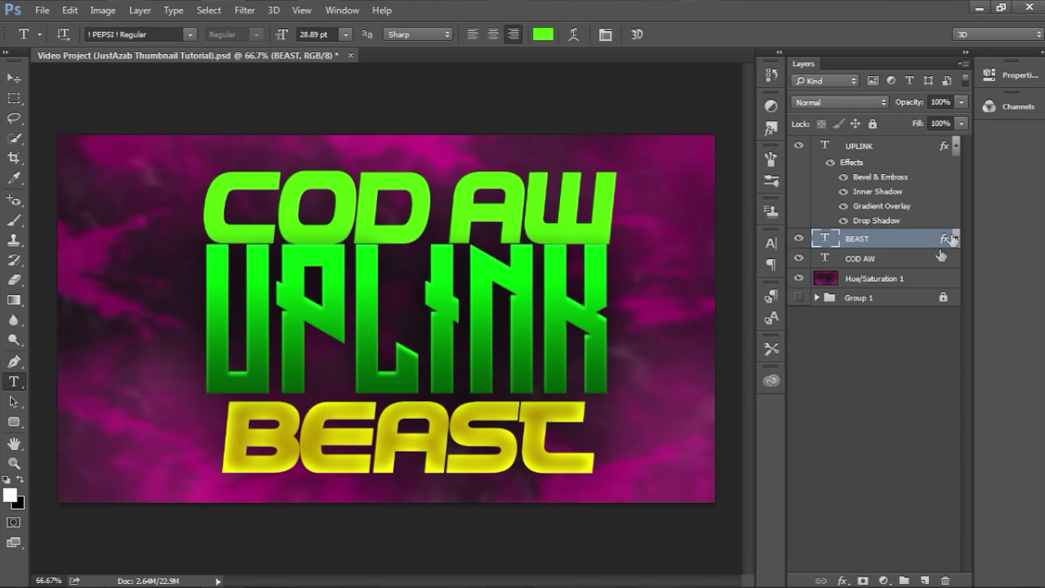
click(865, 258)
click(771, 128)
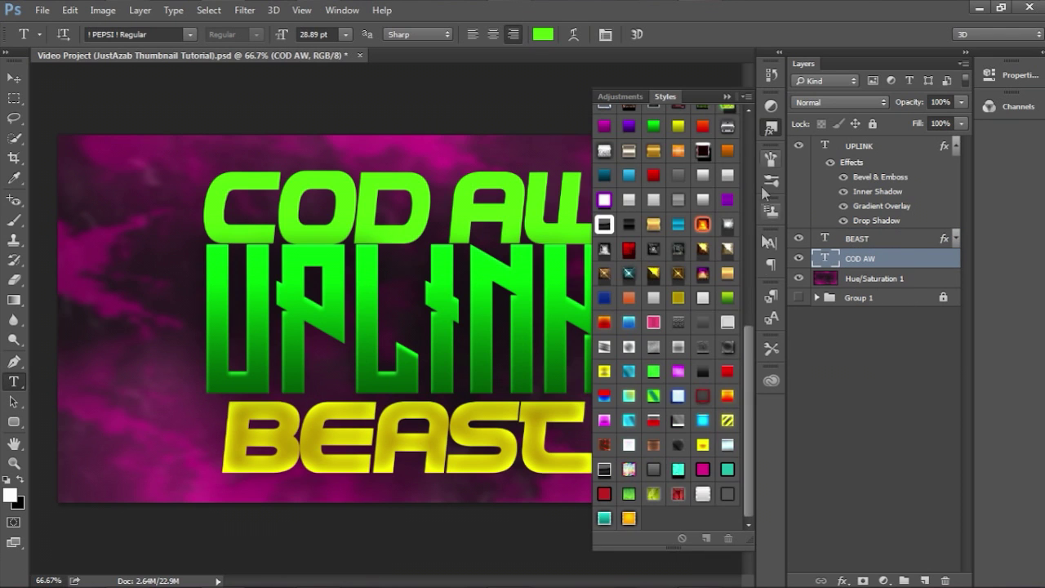
click(677, 300)
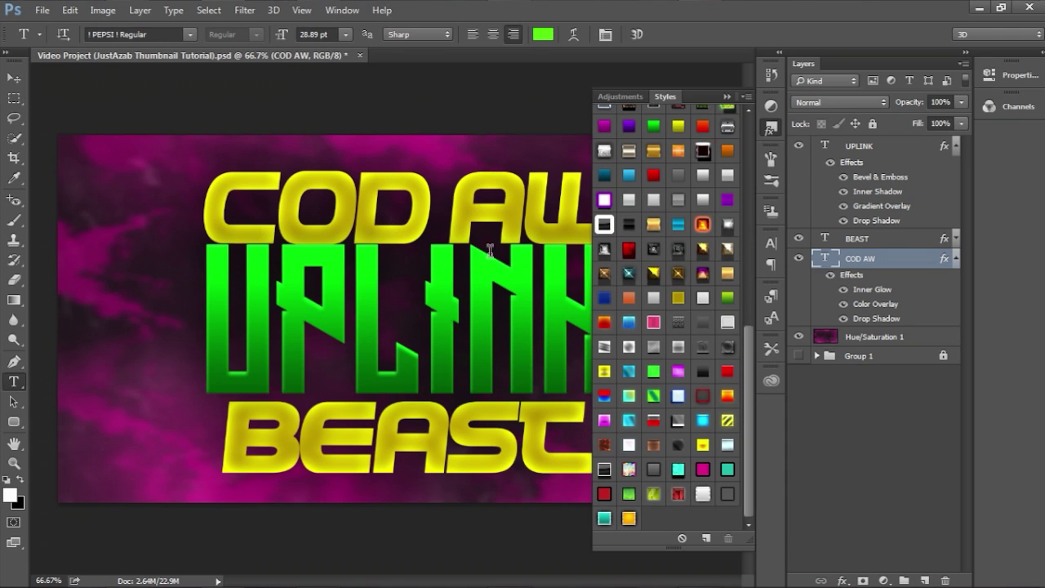
Try several preset styles on the UPLINK text and settle on the cyan textured style with bevel, glows and pattern overlay
click(865, 146)
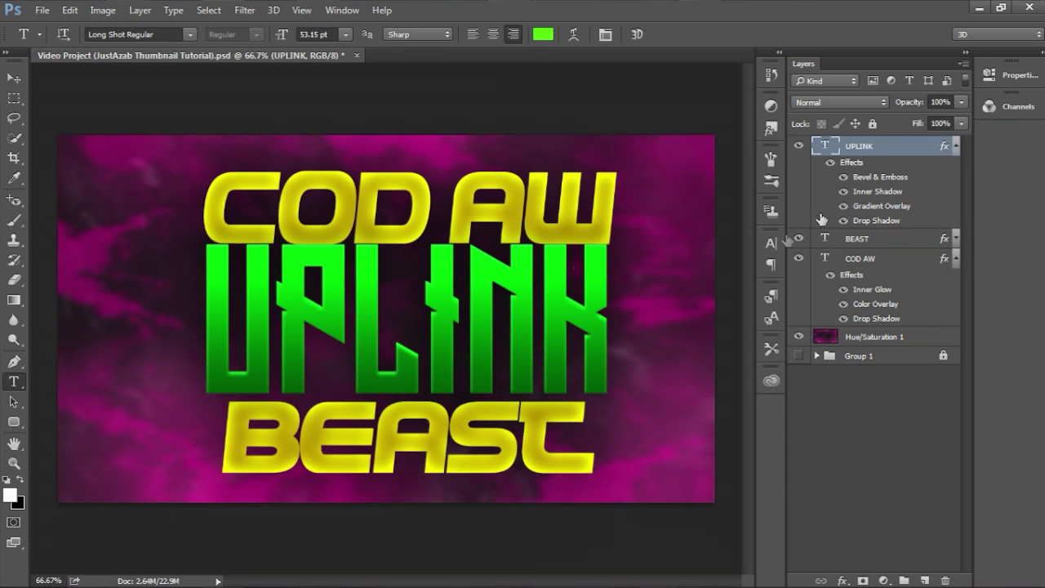
click(771, 128)
click(604, 323)
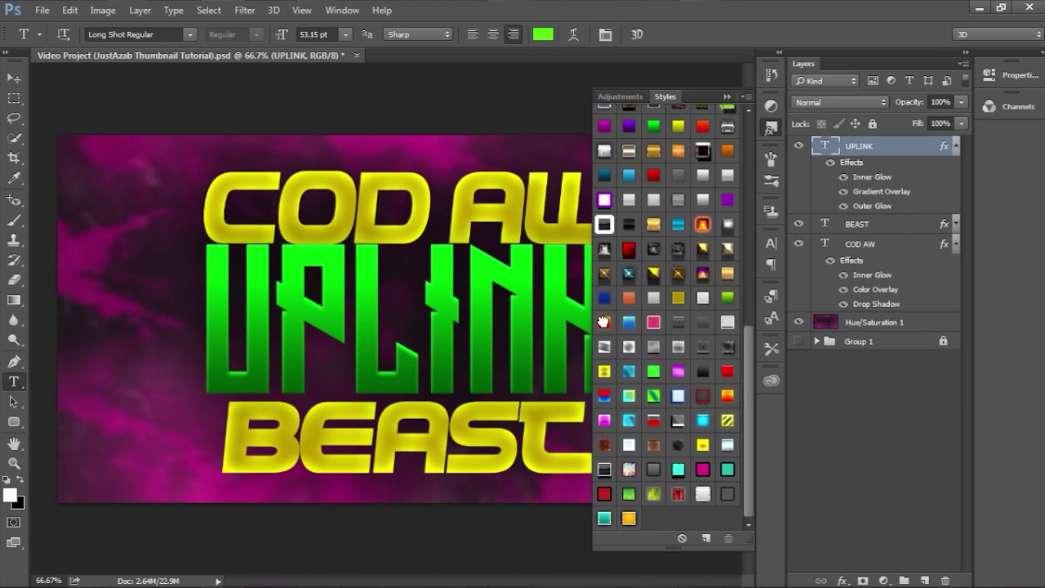
click(627, 320)
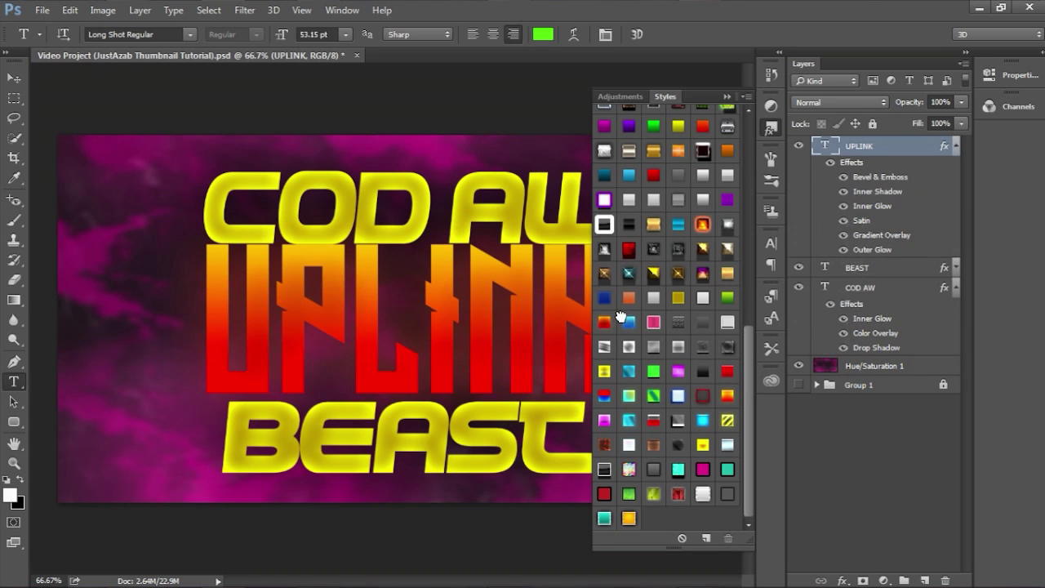
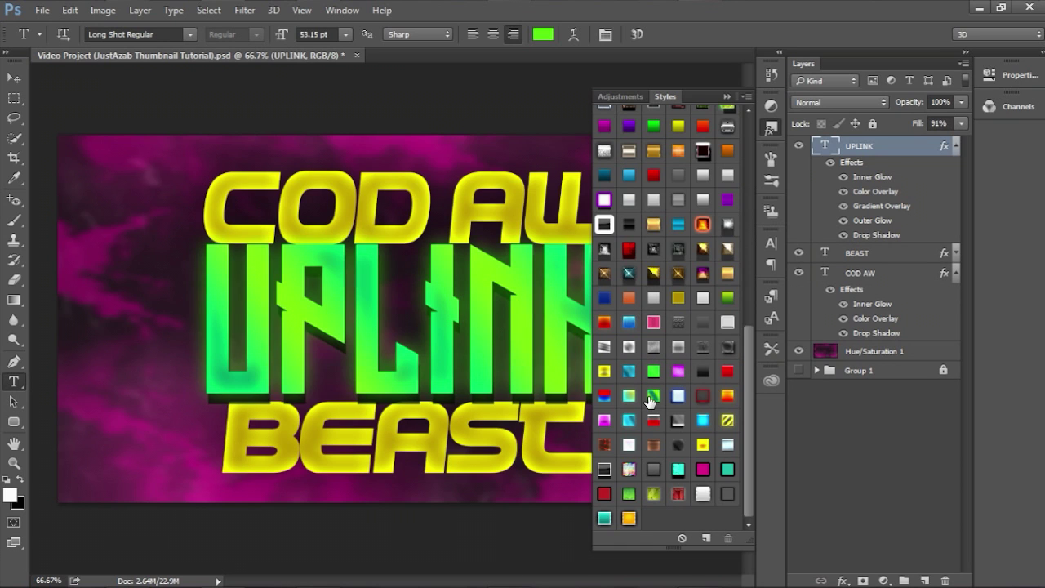
scroll(614, 327, up, 2)
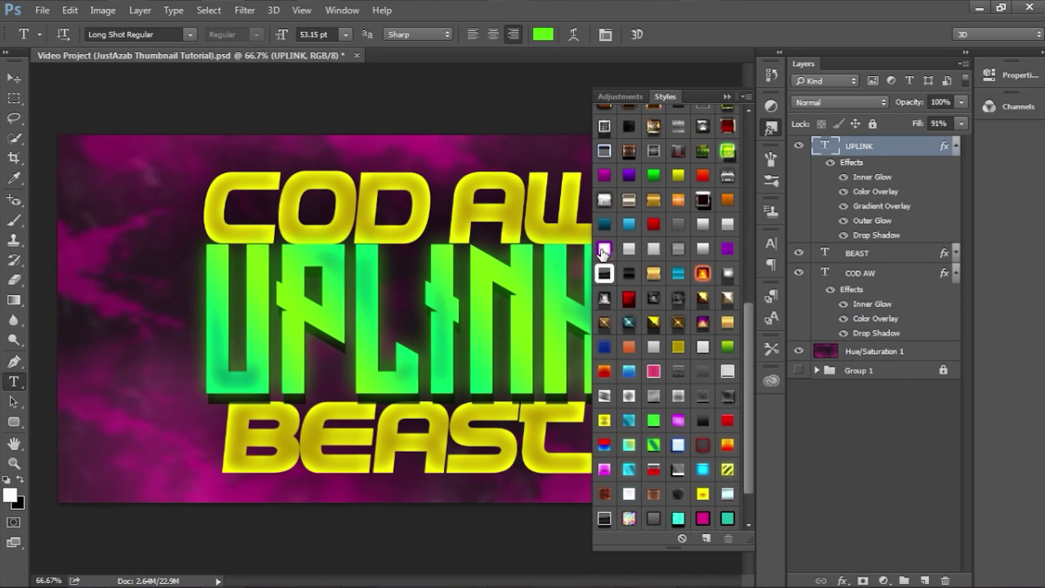
click(604, 250)
scroll(620, 234, up, 2)
scroll(620, 234, up, 4)
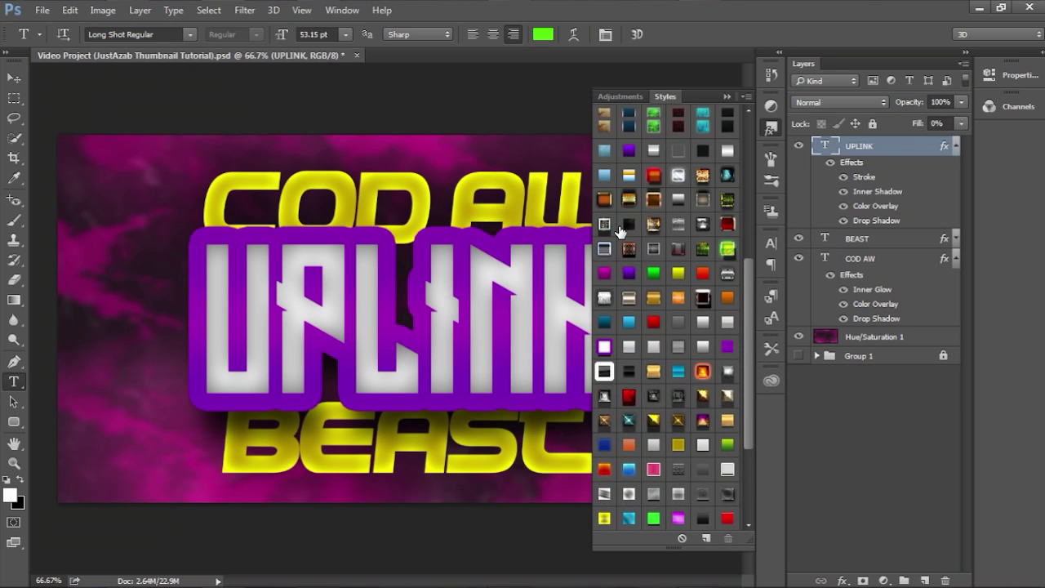
click(704, 163)
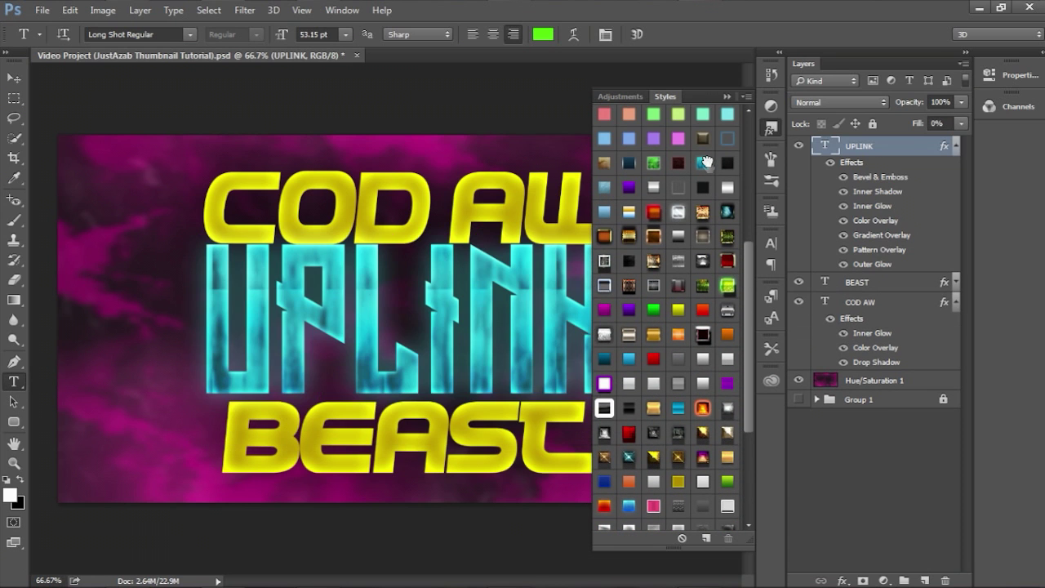
Try a black stroke on the UPLINK layer, remove it, and enable a drop shadow alongside the outer glow
double_click(941, 147)
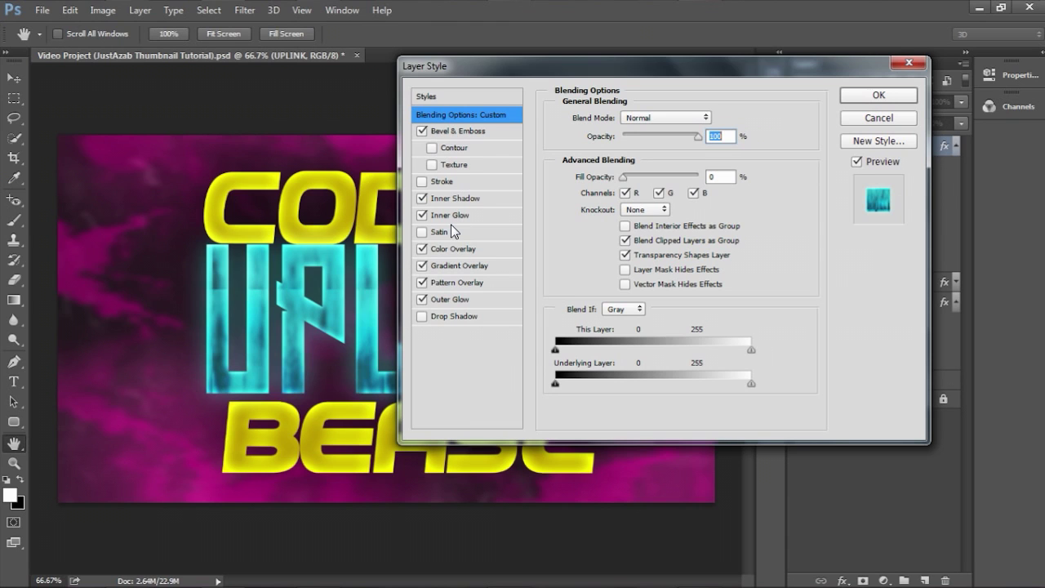
click(441, 182)
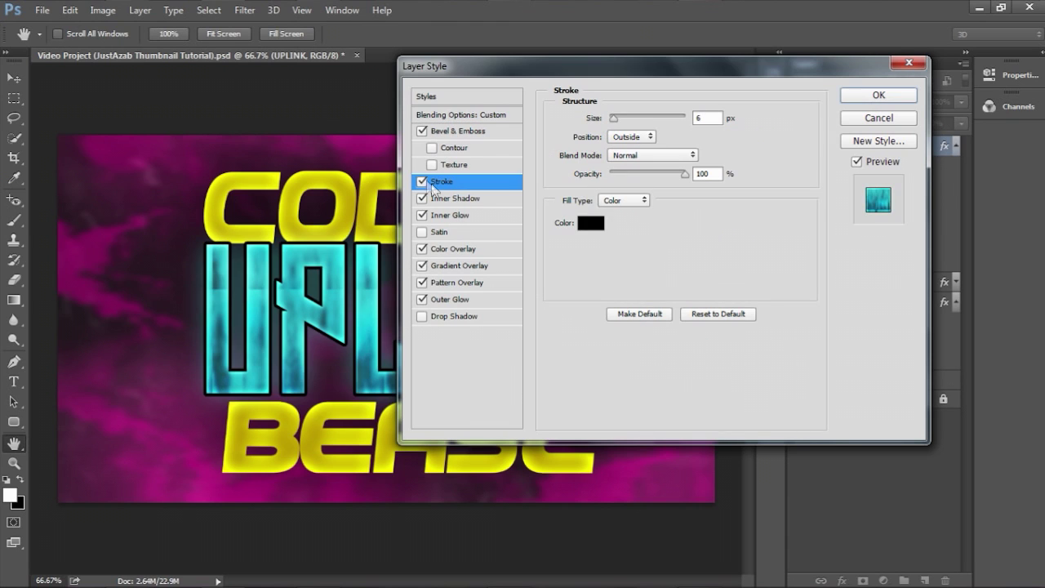
click(421, 181)
drag(513, 59, 679, 46)
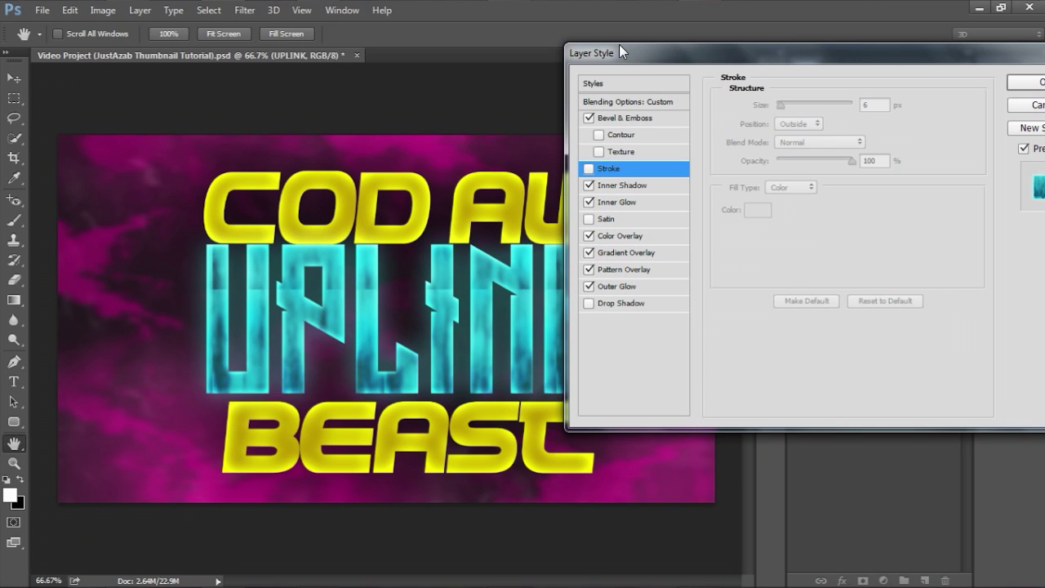
click(634, 285)
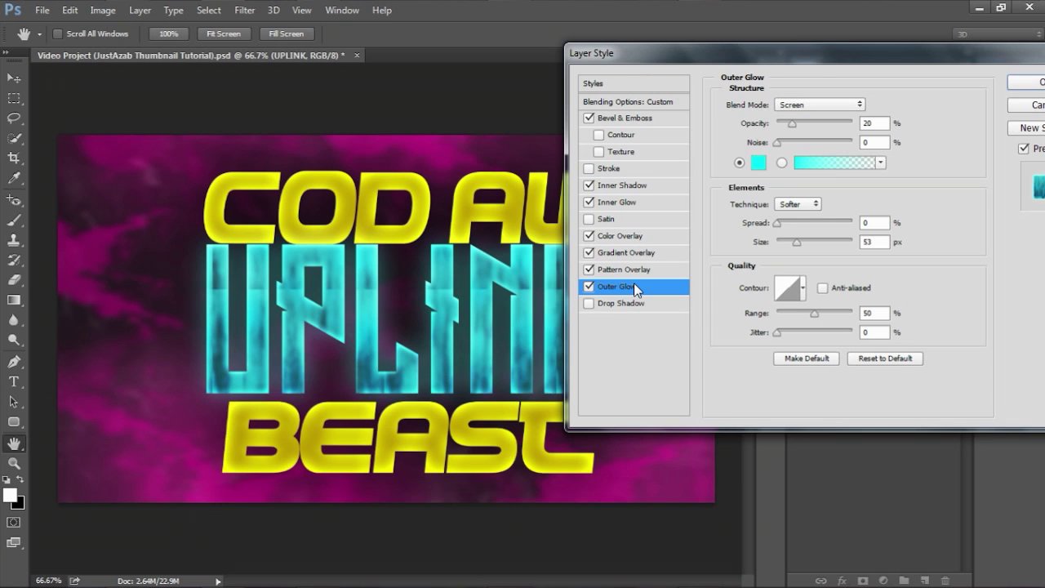
click(614, 303)
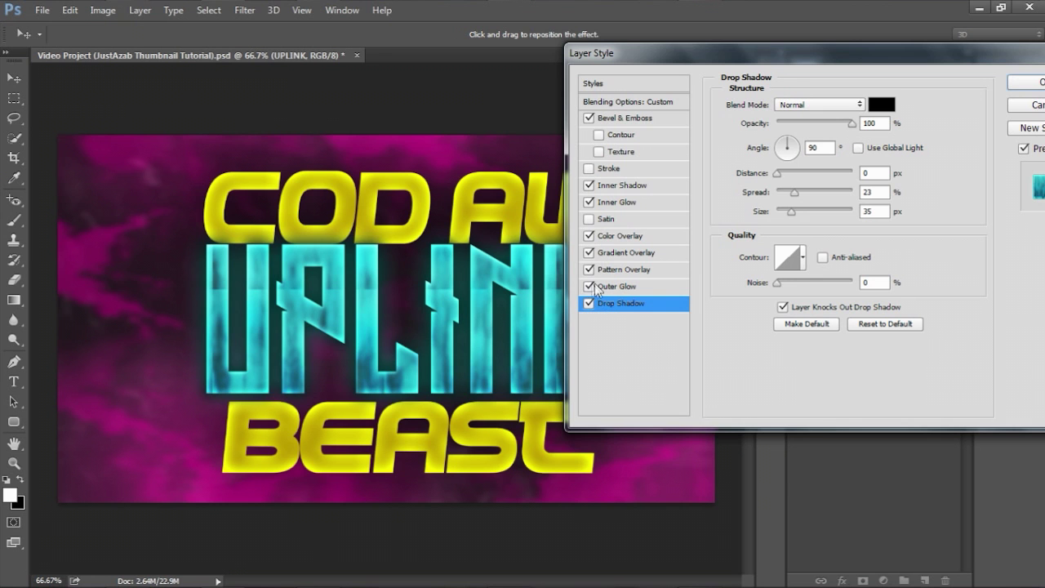
Change the blend mode of UPLINK's inner glow to Normal
click(623, 253)
drag(707, 58, 516, 163)
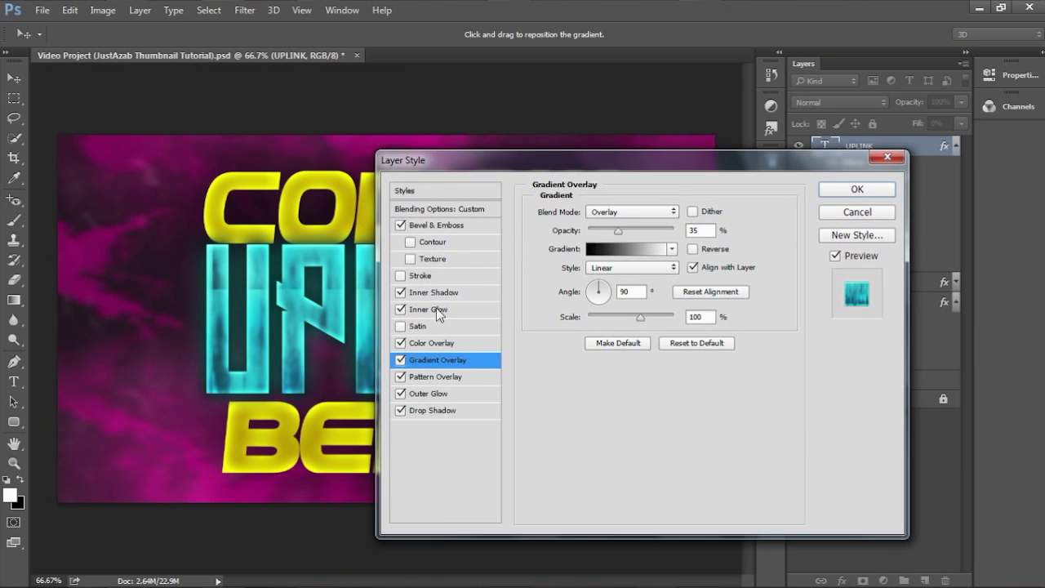
click(420, 311)
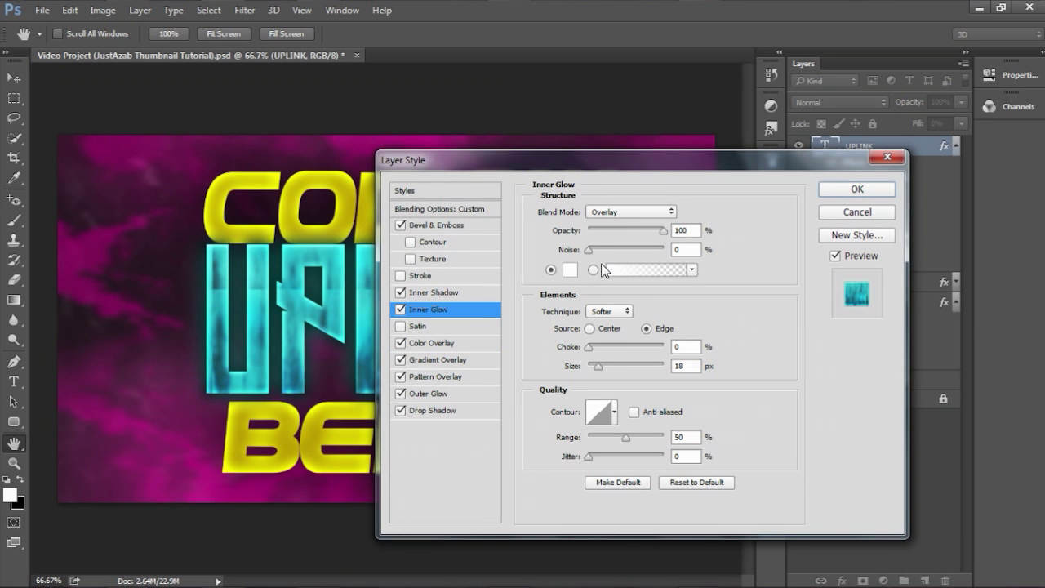
click(616, 212)
click(620, 227)
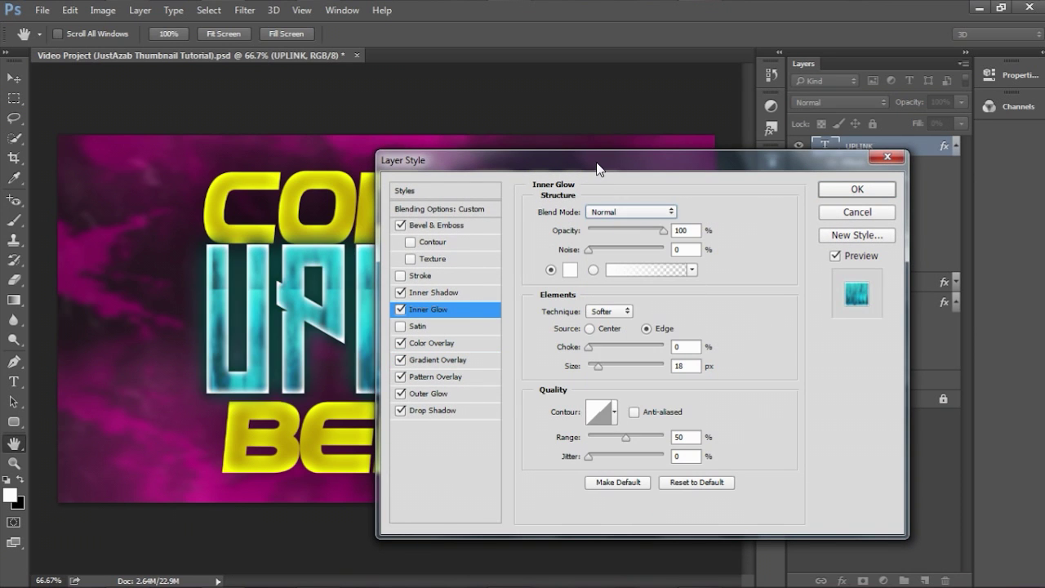
drag(596, 160, 650, 68)
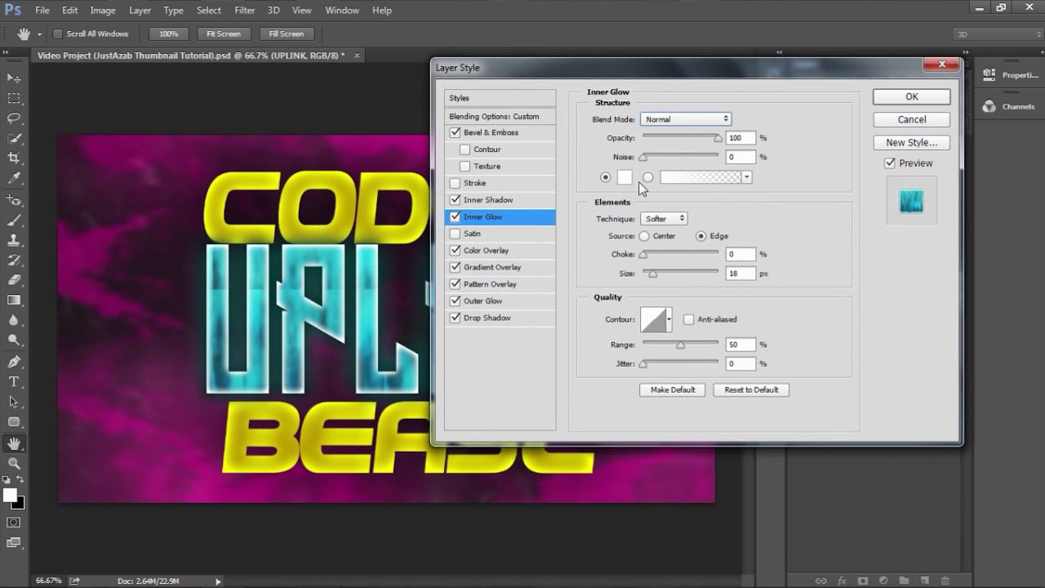
Set UPLINK's inner glow colour to light blue 54d1ff and its size to 32 px
click(624, 179)
click(373, 377)
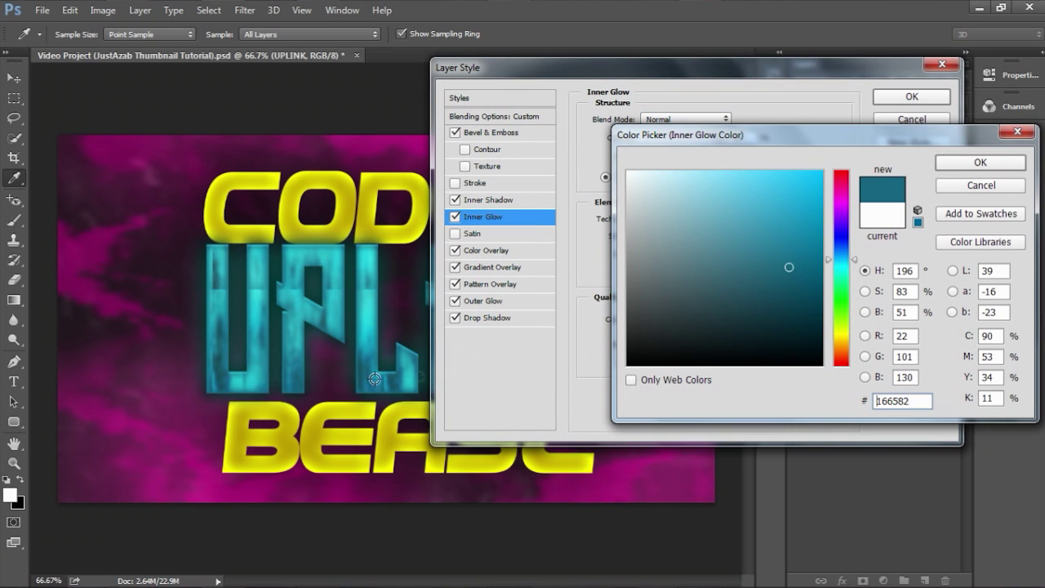
click(757, 171)
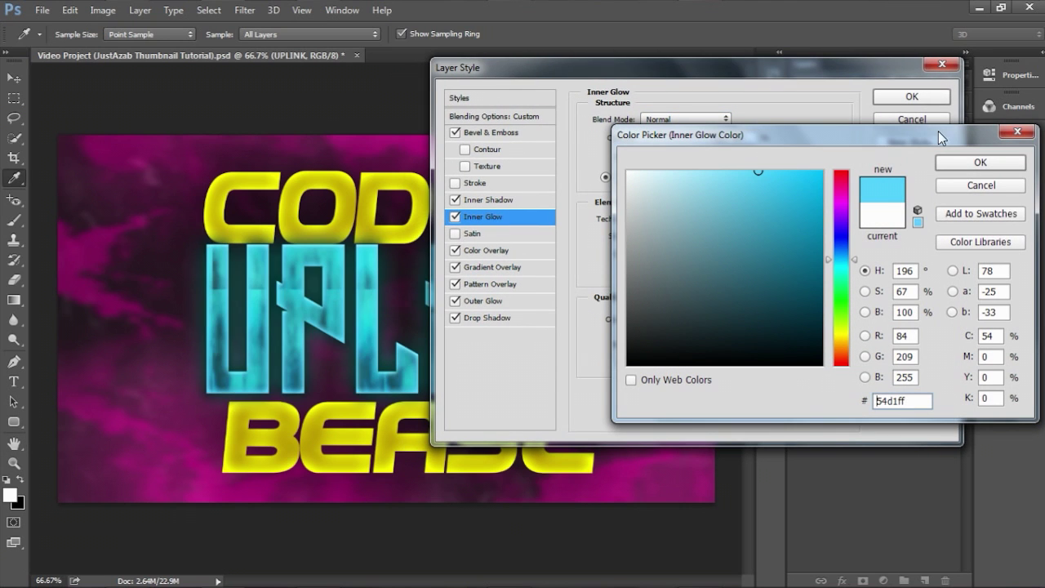
click(980, 162)
drag(650, 279, 653, 274)
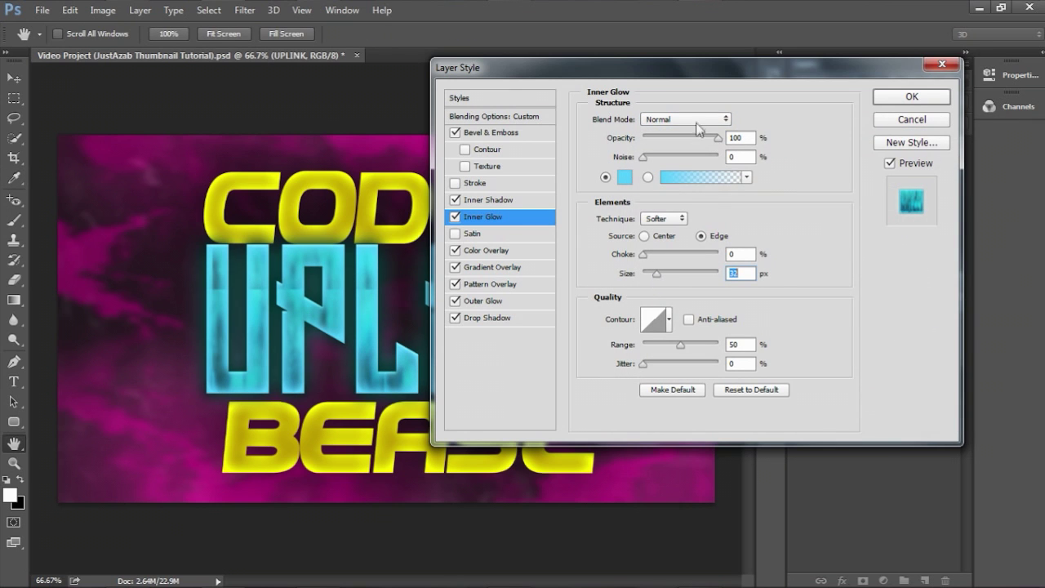
Shift UPLINK's inner glow colour to cyan 54fdff, compare the text with and without the glow, and apply the layer style
click(623, 176)
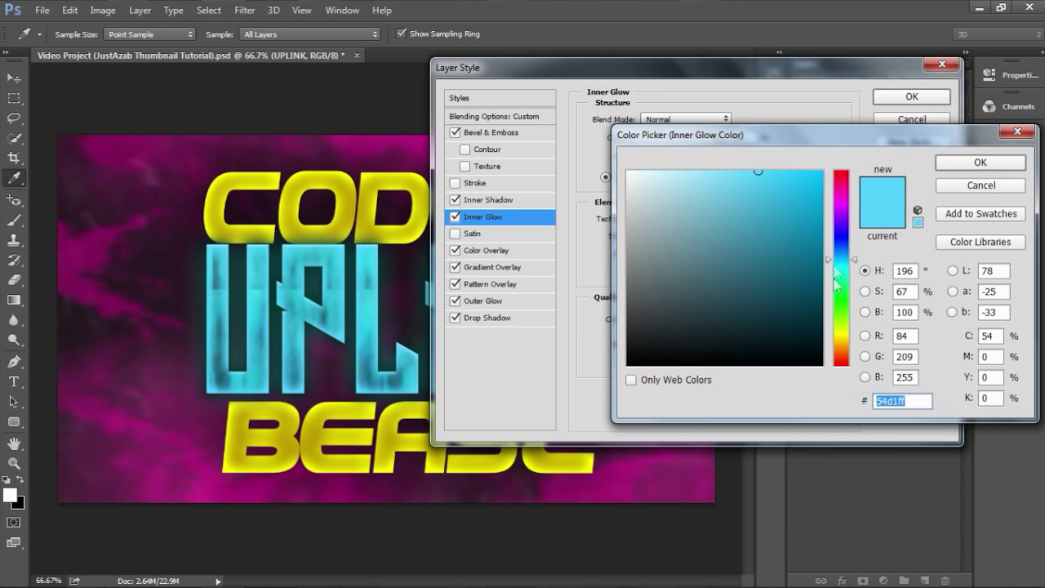
drag(834, 259, 839, 266)
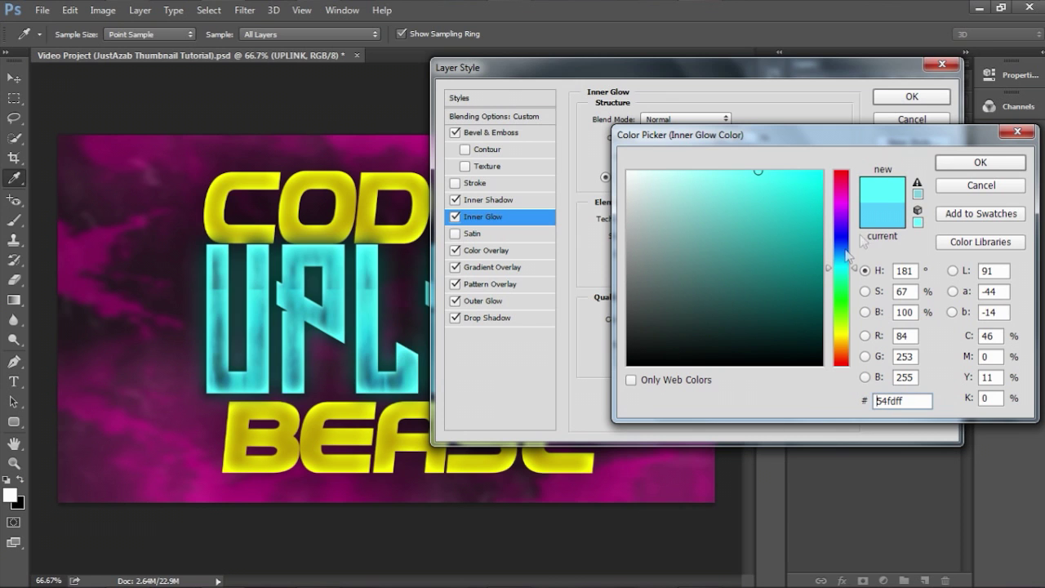
click(947, 164)
click(456, 215)
click(456, 216)
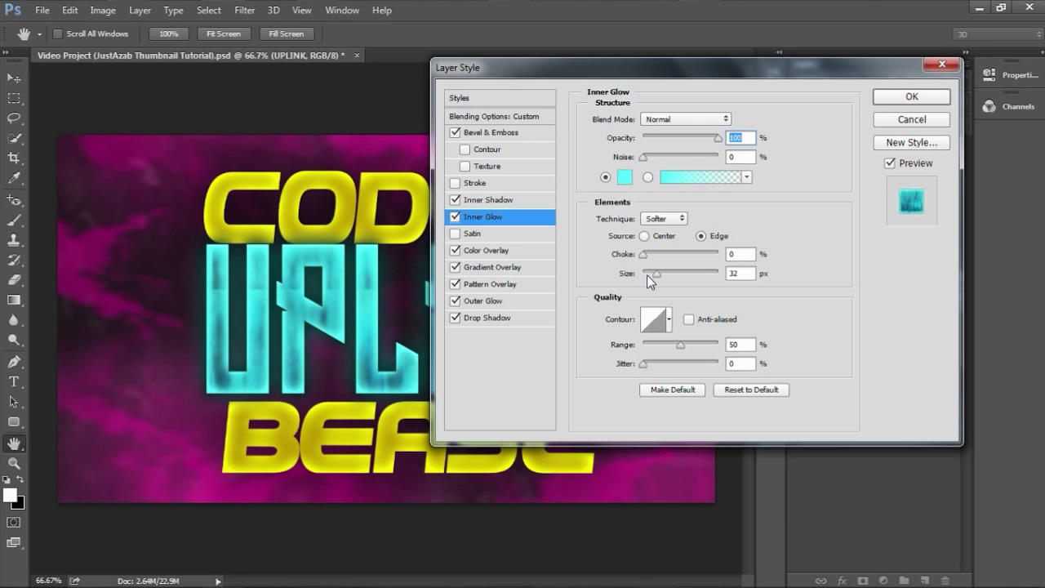
click(900, 98)
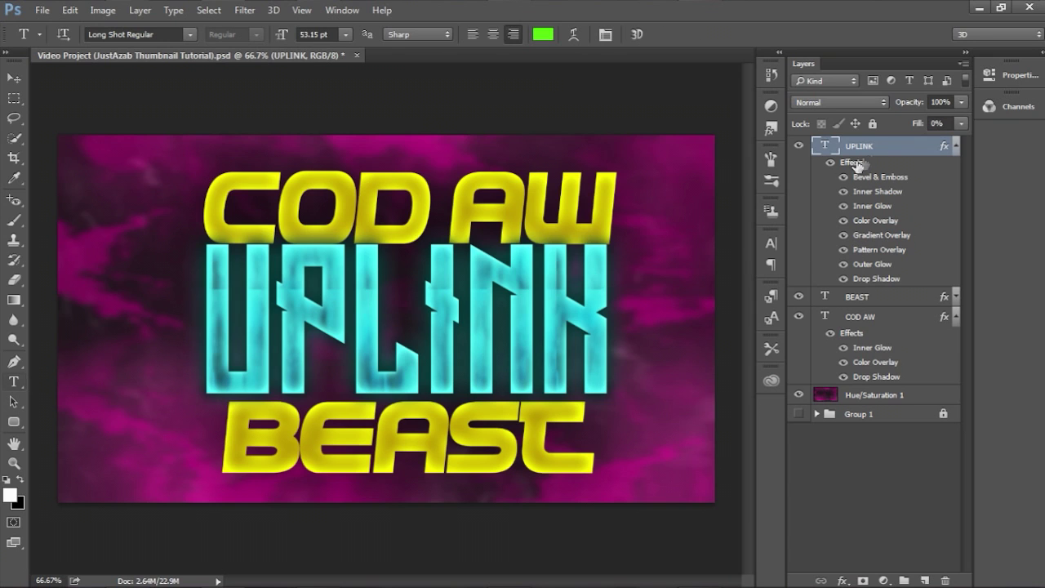
Rasterize the type of the UPLINK, BEAST and COD AW layers together
key(ctrl+t)
click(695, 35)
shift+click(878, 317)
right_click(877, 312)
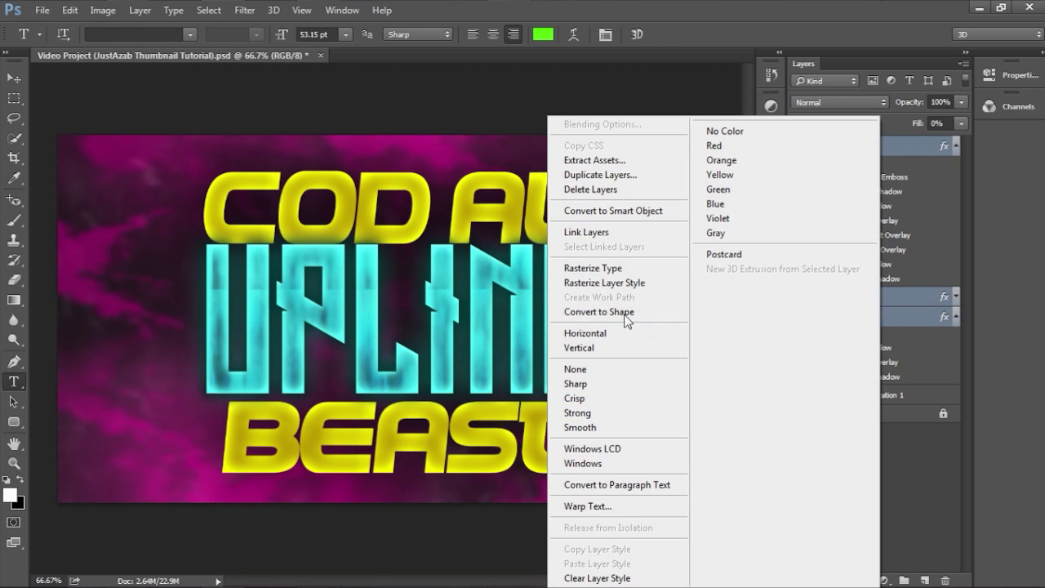
click(599, 269)
click(896, 150)
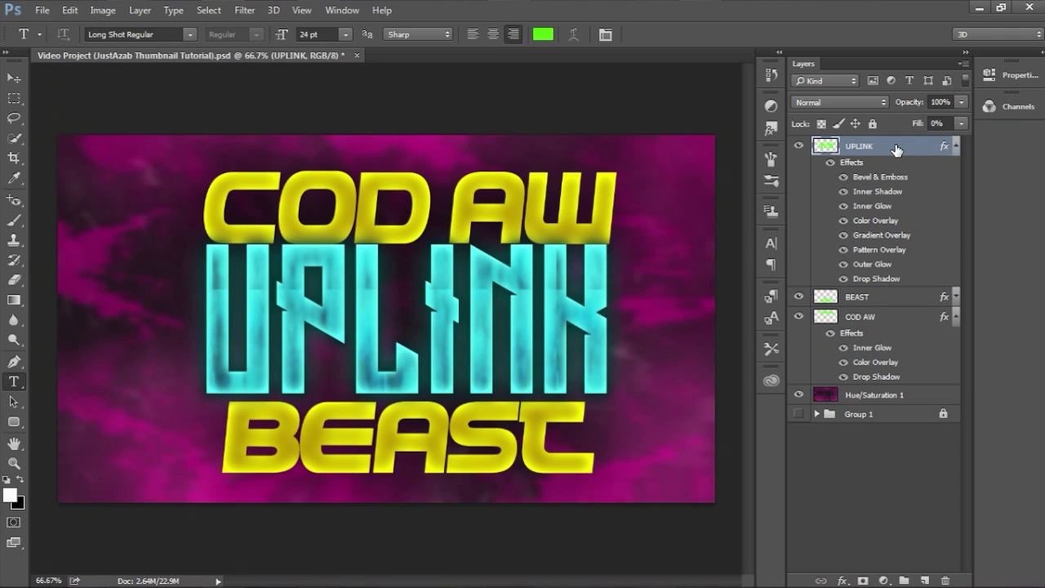
Lower COD AW and raise BEAST so that both words tuck slightly behind the upper and lower edges of UPLINK
click(884, 322)
drag(457, 454, 462, 454)
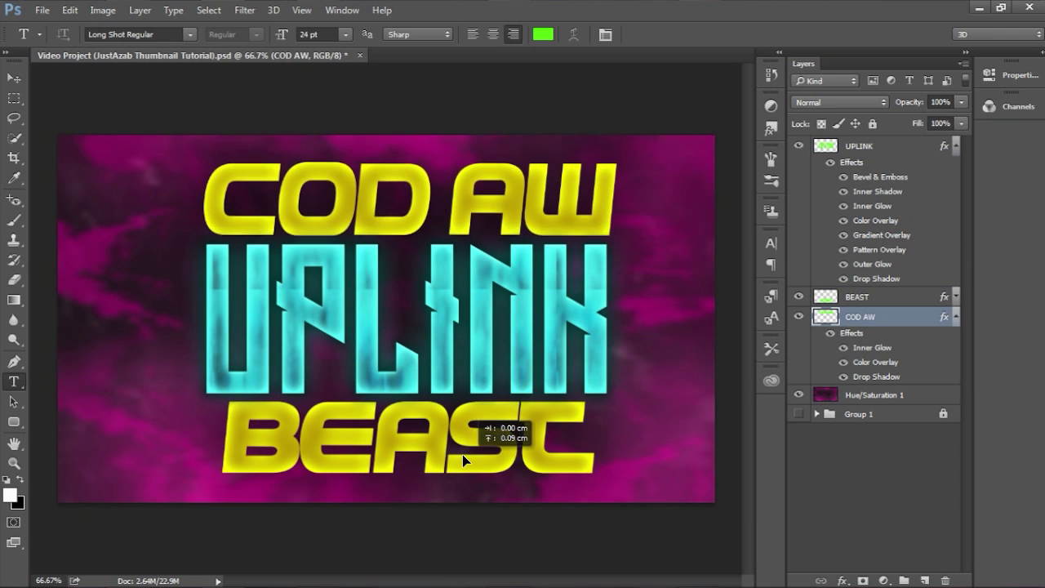
key(shift+Down)
key(shift+Down)
key(shift+Down)
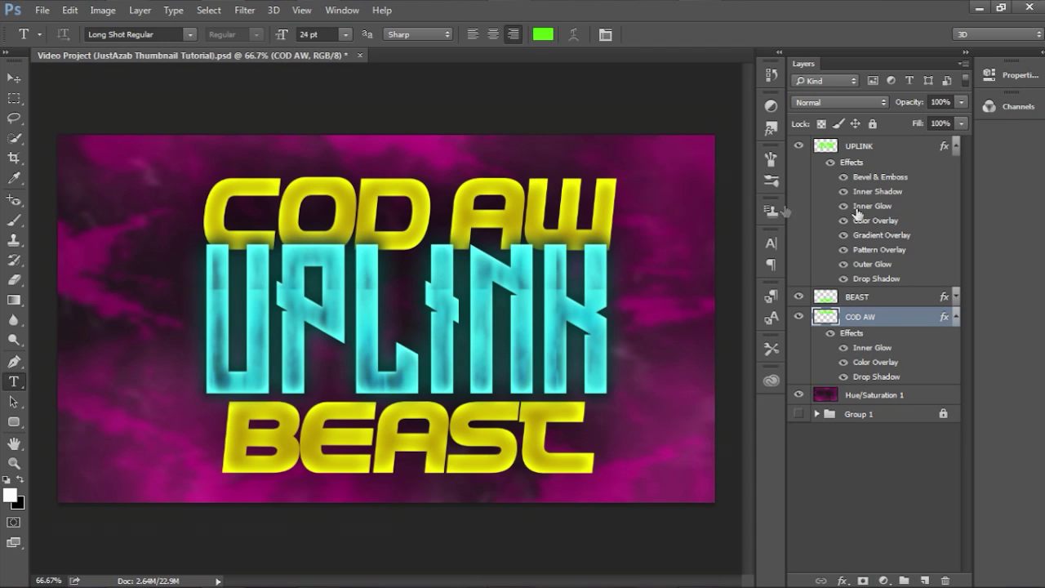
mouse_move(499, 233)
mouse_down()
mouse_move(495, 202)
mouse_move(502, 233)
mouse_up()
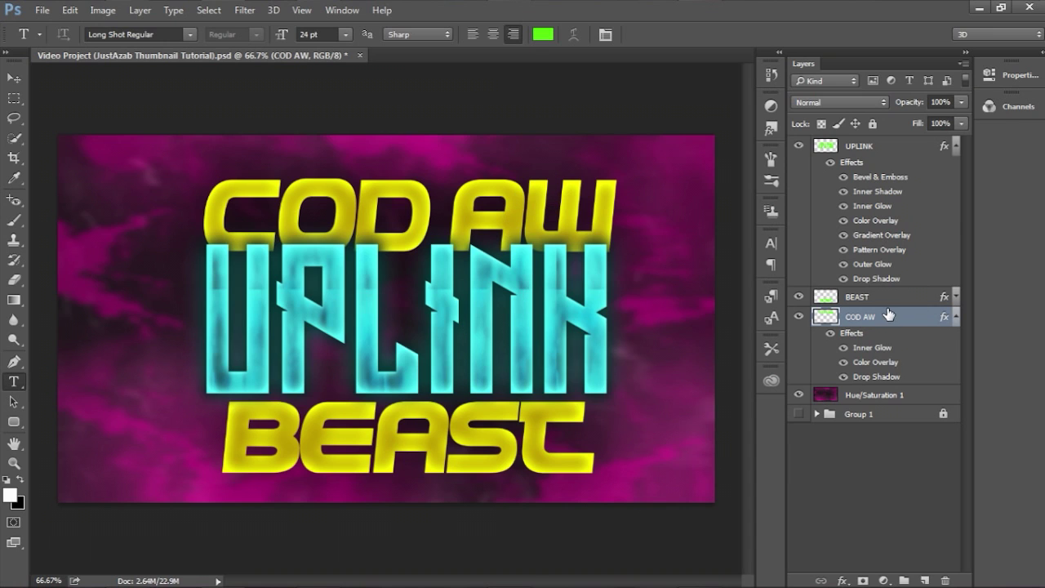
click(857, 297)
drag(446, 423, 451, 413)
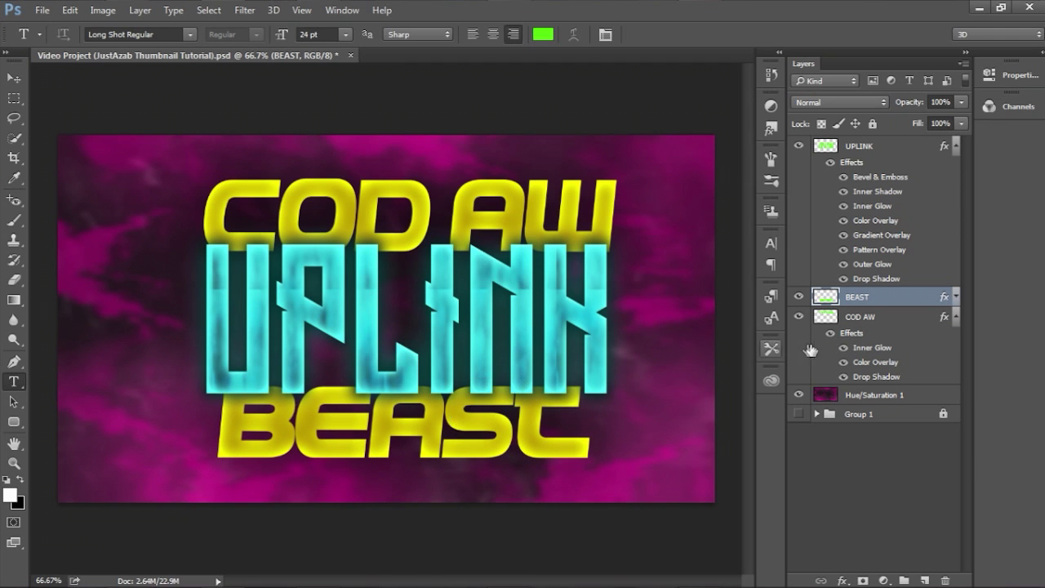
Scale the UPLINK layer down to about 96% and recentre it between COD AW and BEAST
click(865, 148)
key(ctrl+t)
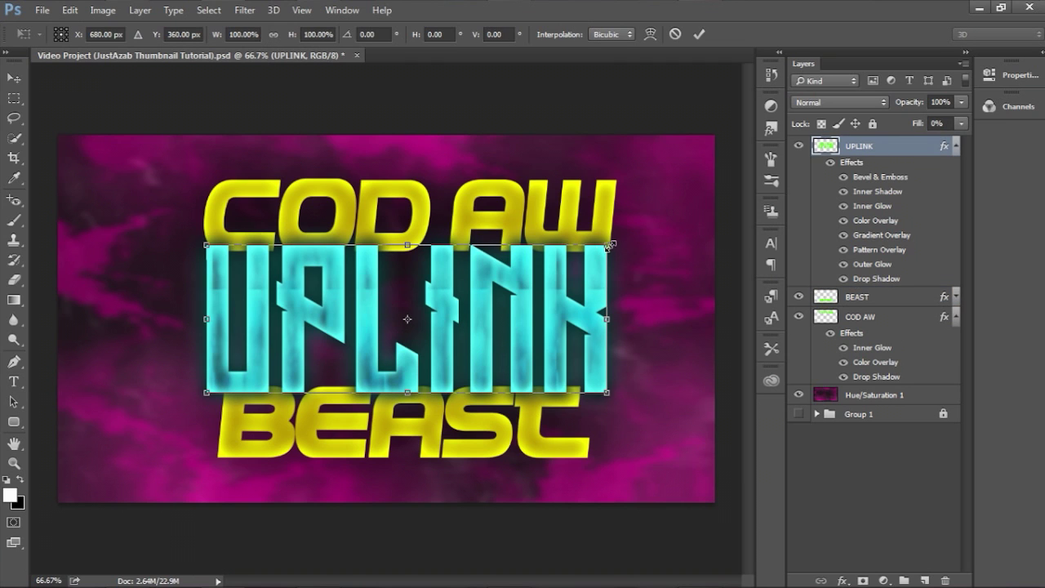
drag(597, 249, 583, 255)
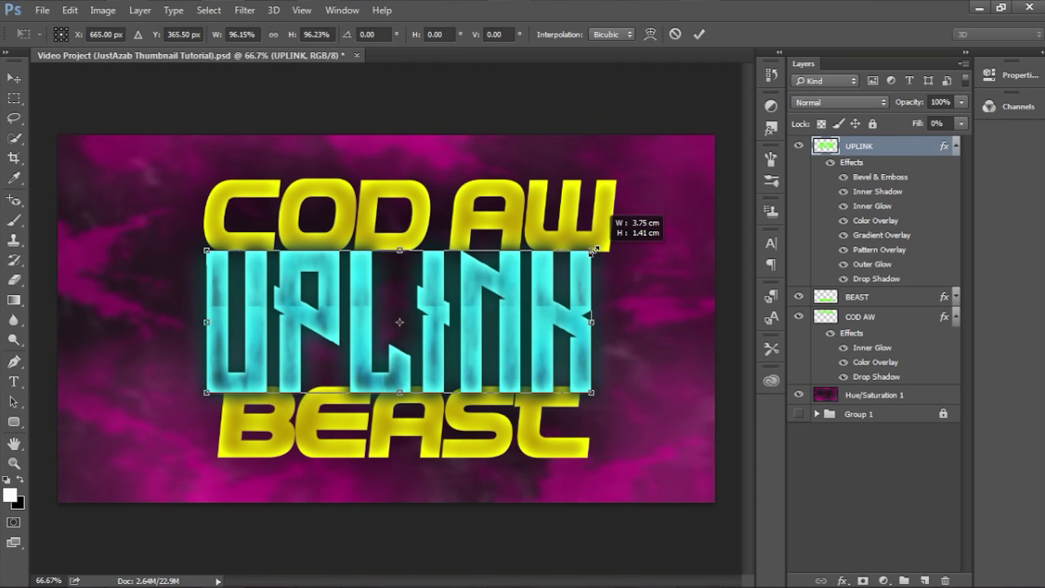
click(698, 34)
key(t)
drag(426, 324, 457, 325)
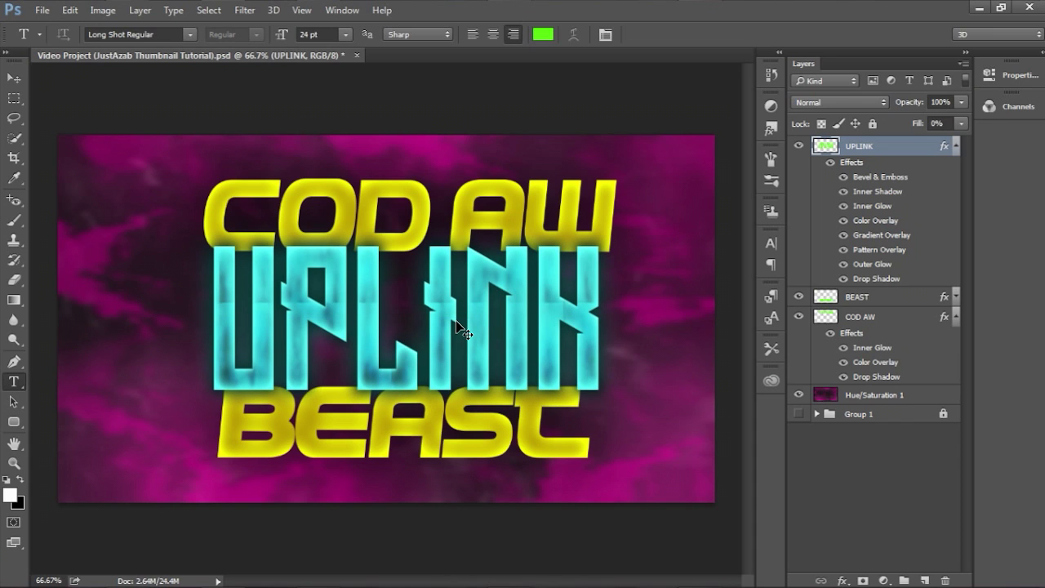
Shrink COD AW to about the width of UPLINK and place it so it tucks behind UPLINK's upper edge
click(888, 299)
shift+click(888, 317)
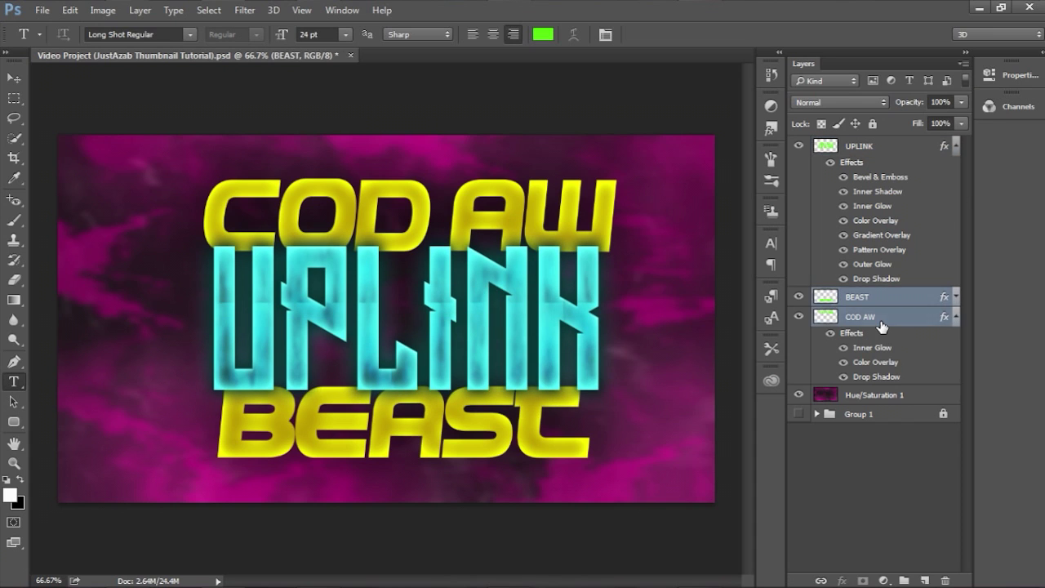
click(888, 317)
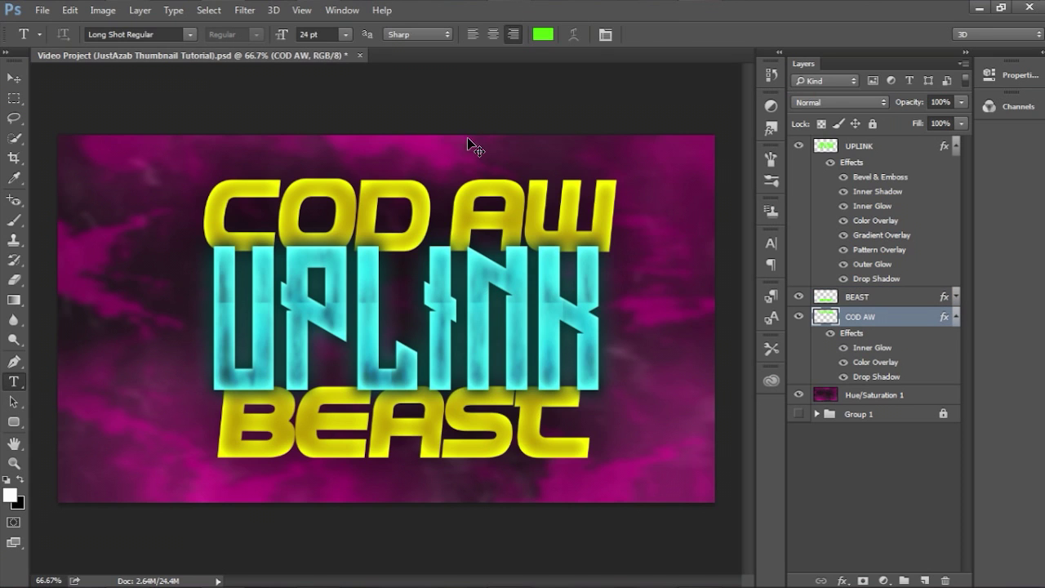
key(ctrl+t)
mouse_move(590, 189)
mouse_down()
mouse_move(621, 155)
mouse_move(590, 191)
mouse_up()
click(698, 34)
drag(382, 228, 384, 229)
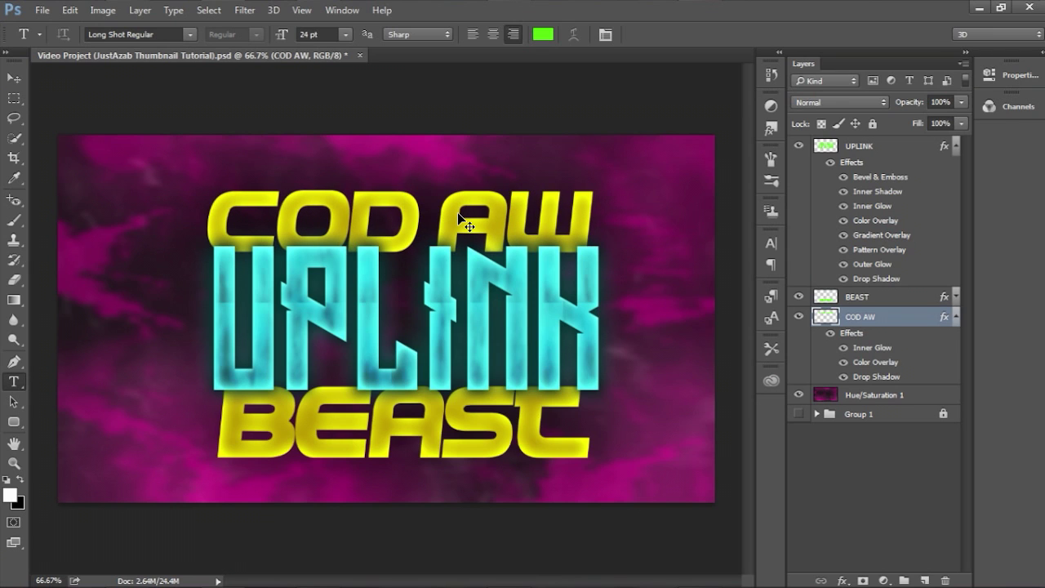
Nudge COD AW slightly upward so that less of it is tucked behind UPLINK
drag(459, 213, 463, 214)
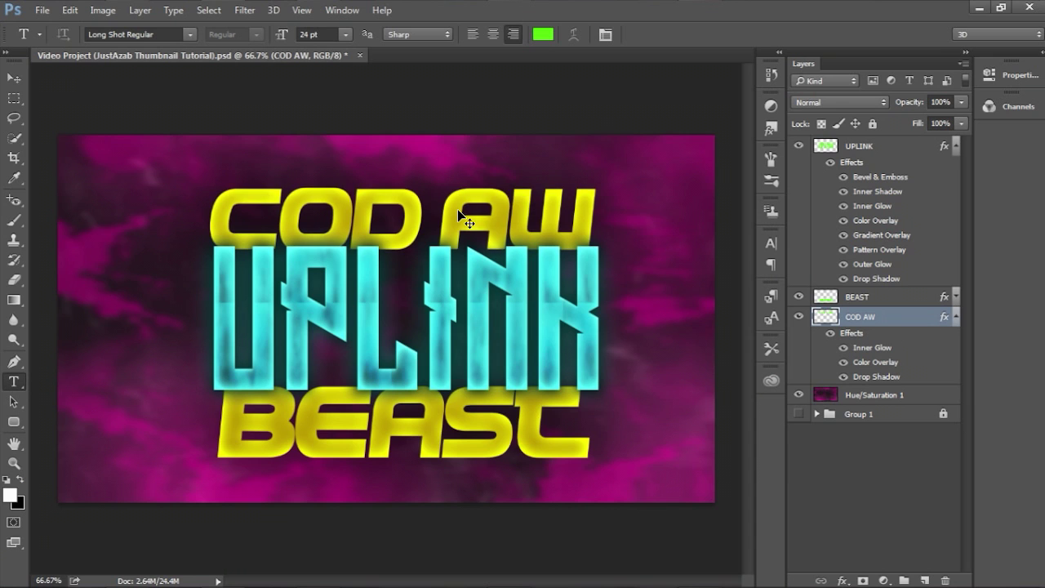
key(ctrl+z)
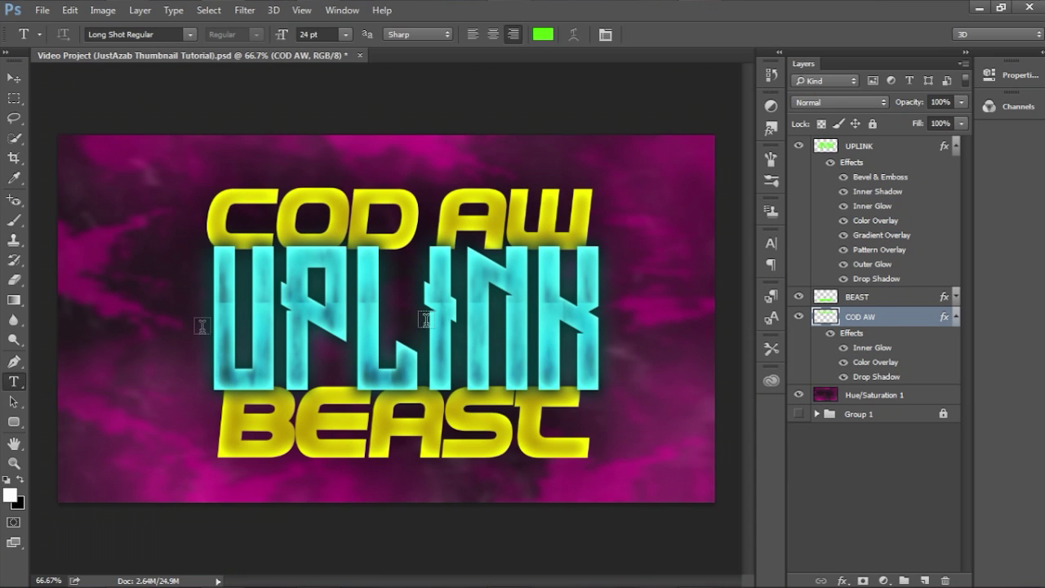
ctrl+click(494, 445)
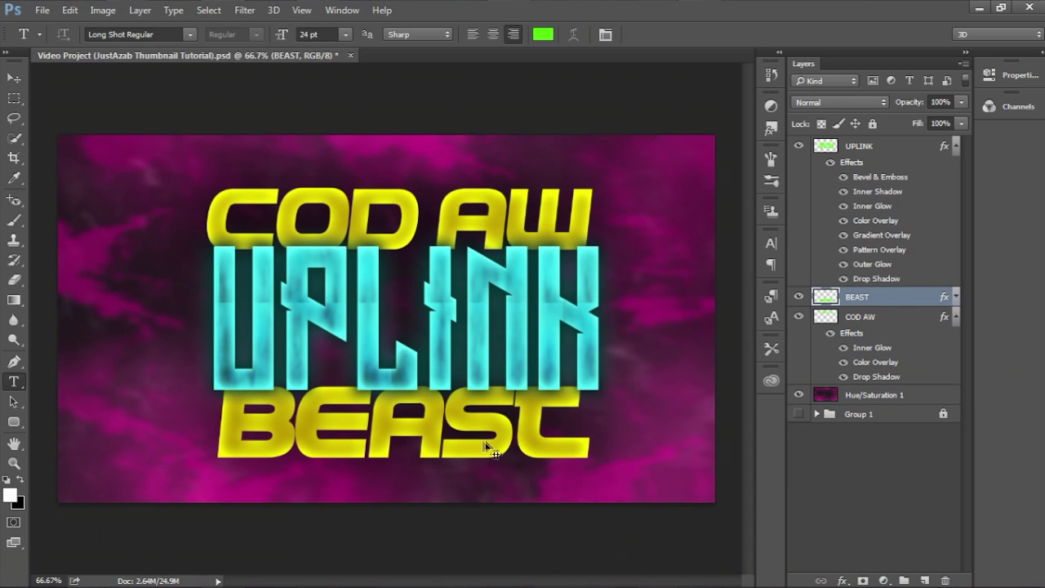
click(877, 318)
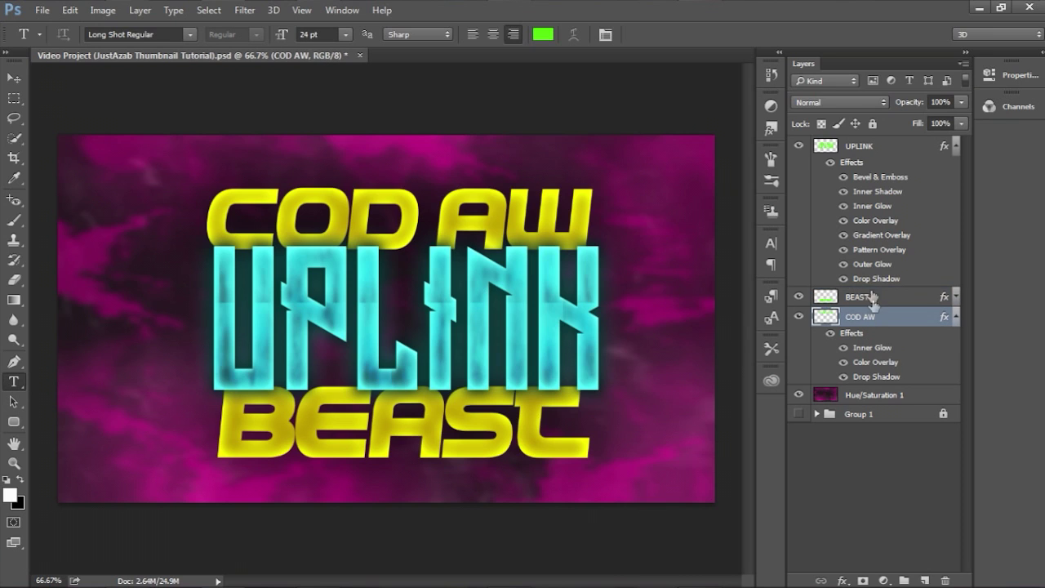
Warp the UPLINK layer by pulling its four corners outward so that both ends of the word flare
click(890, 147)
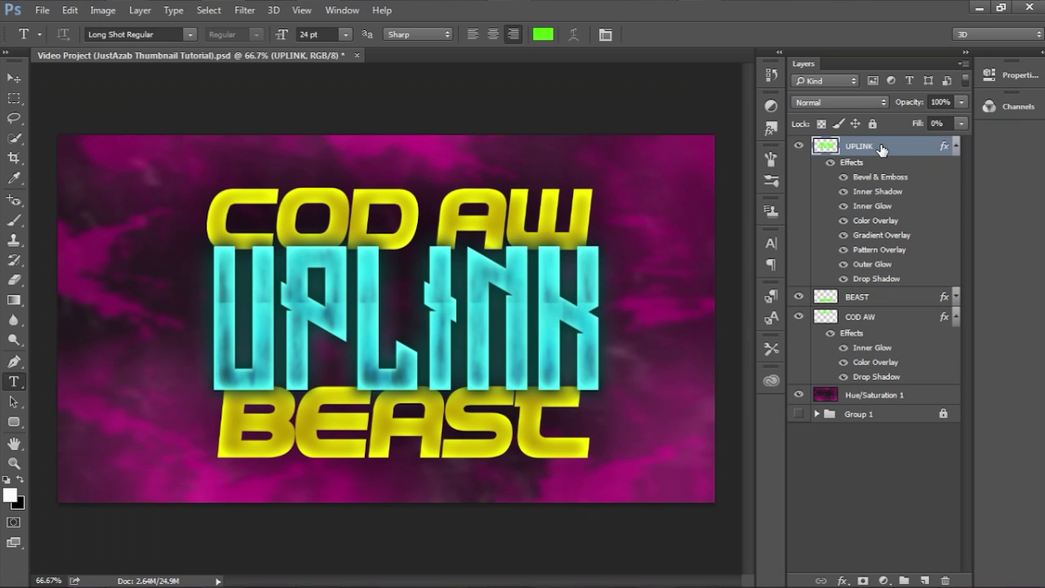
key(ctrl+t)
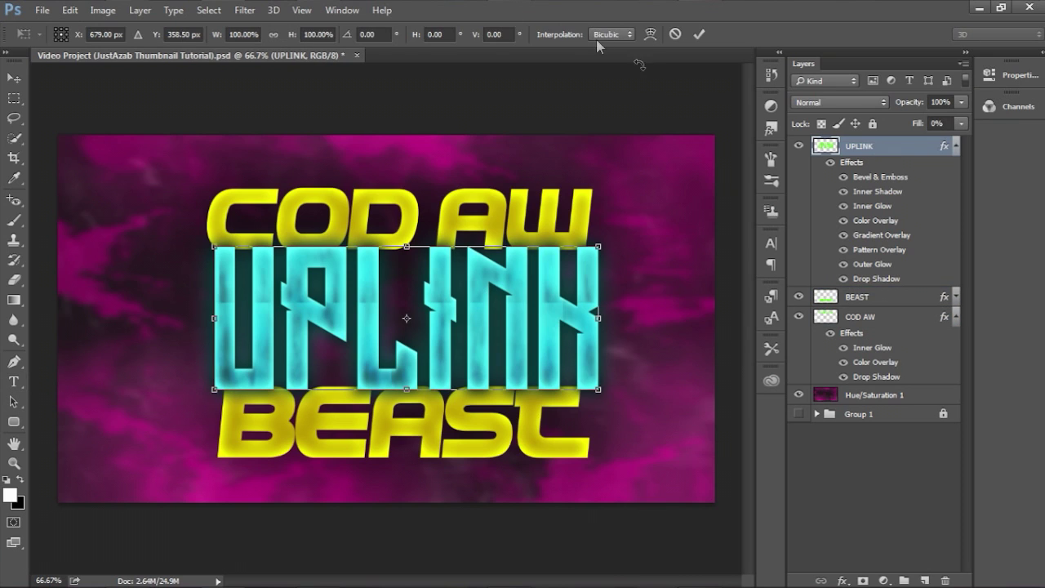
click(648, 35)
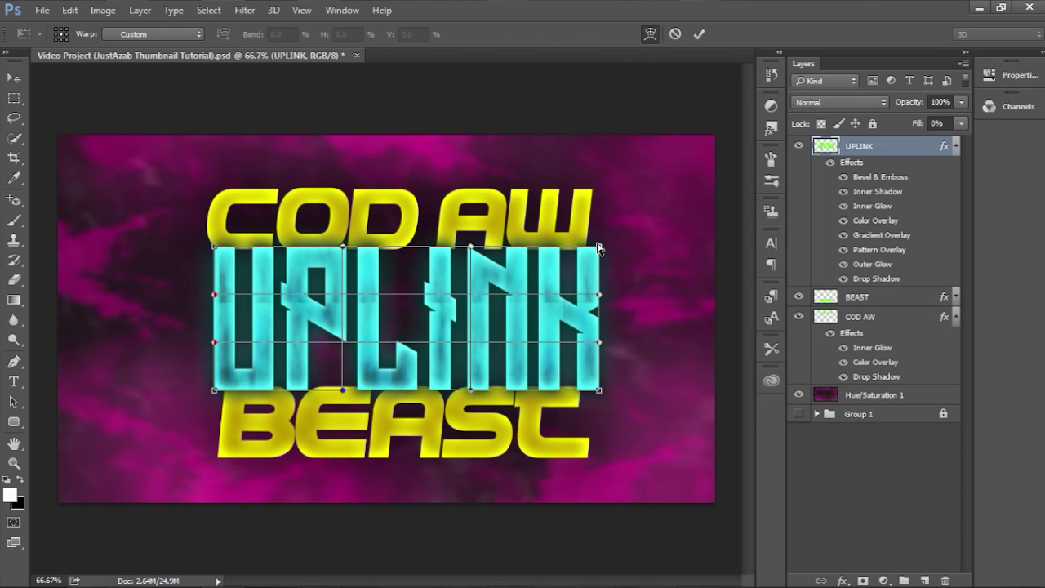
drag(638, 214, 632, 218)
drag(210, 248, 187, 232)
drag(211, 399, 181, 413)
drag(597, 395, 619, 404)
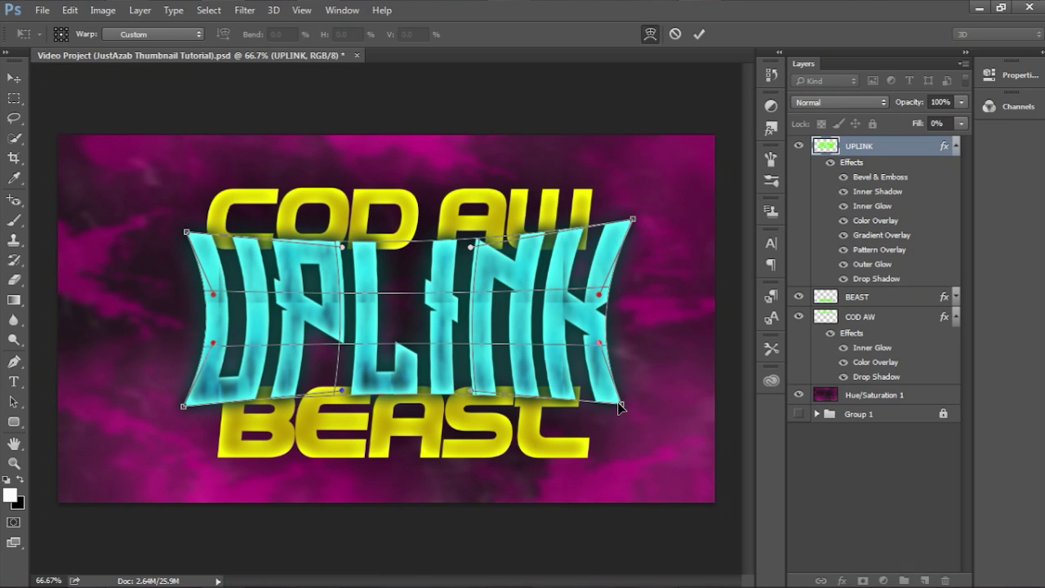
click(699, 33)
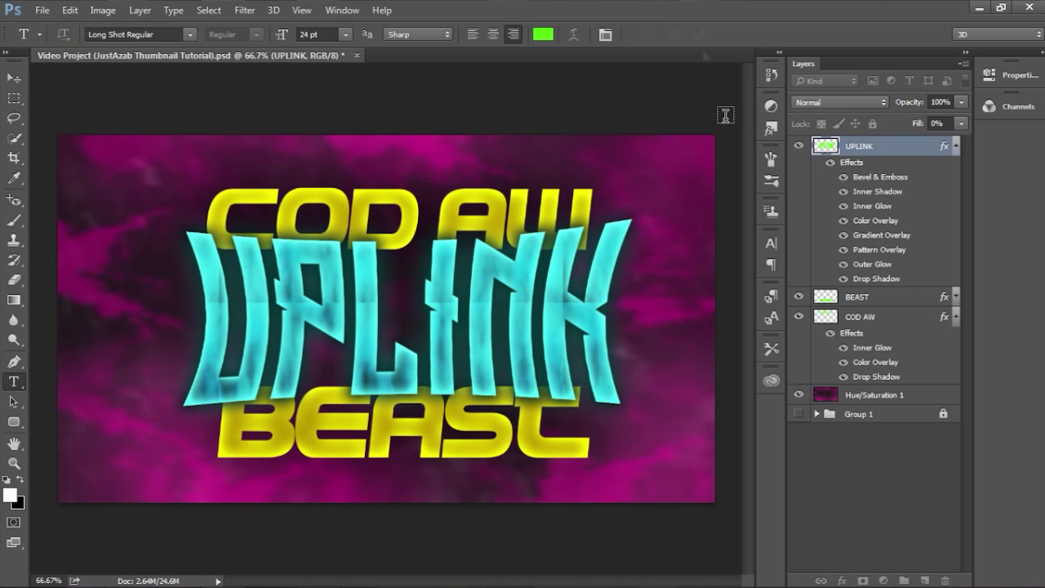
Raise COD AW and lower BEAST slightly so that they follow the warped edges of UPLINK
click(878, 316)
mouse_move(367, 219)
mouse_down()
mouse_move(367, 209)
mouse_move(367, 219)
mouse_up()
click(867, 302)
drag(449, 421, 449, 422)
Load the outline of the UPLINK letters as a selection and expand it by 4 pixels
click(867, 144)
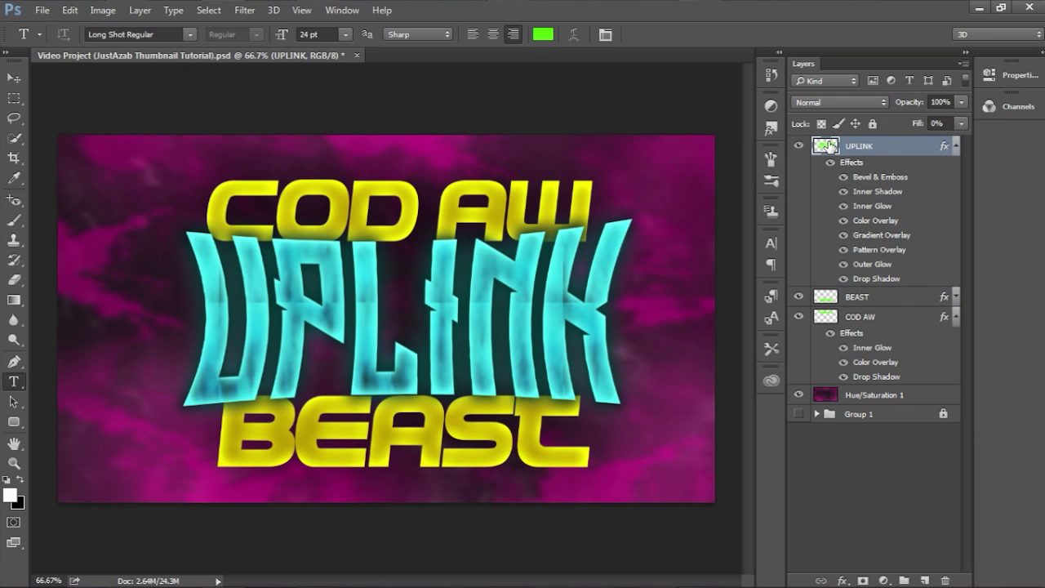
mouse_move(824, 147)
mouse_down()
mouse_move(849, 160)
mouse_move(820, 149)
mouse_up()
drag(820, 148, 827, 151)
ctrl+click(827, 148)
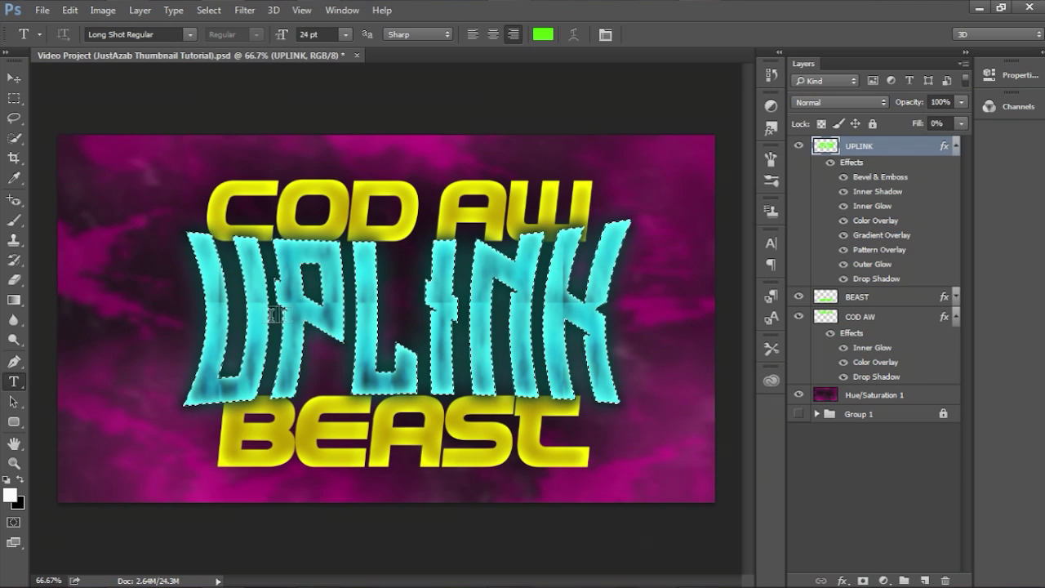
click(208, 10)
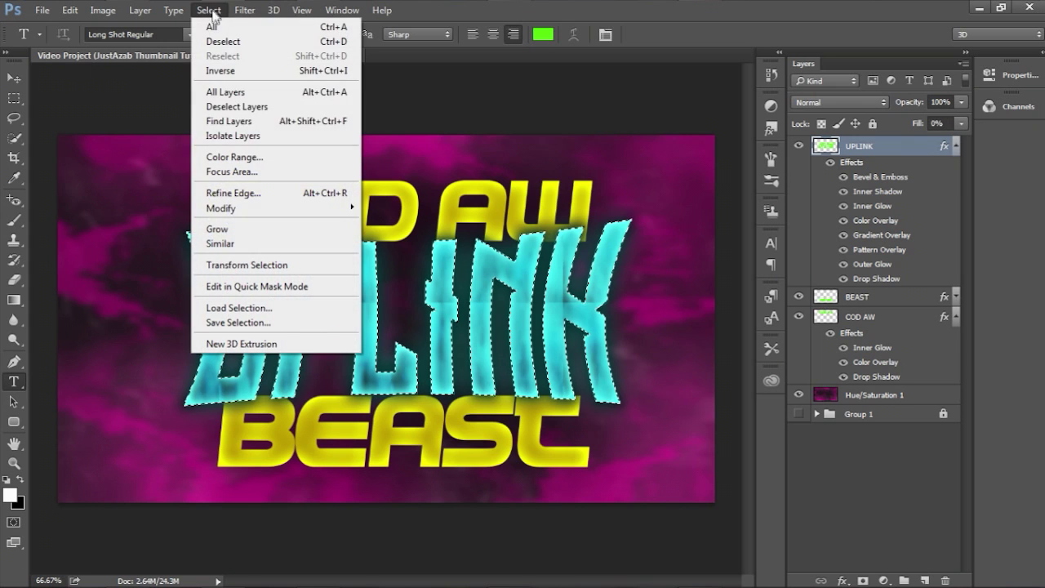
mouse_move(245, 209)
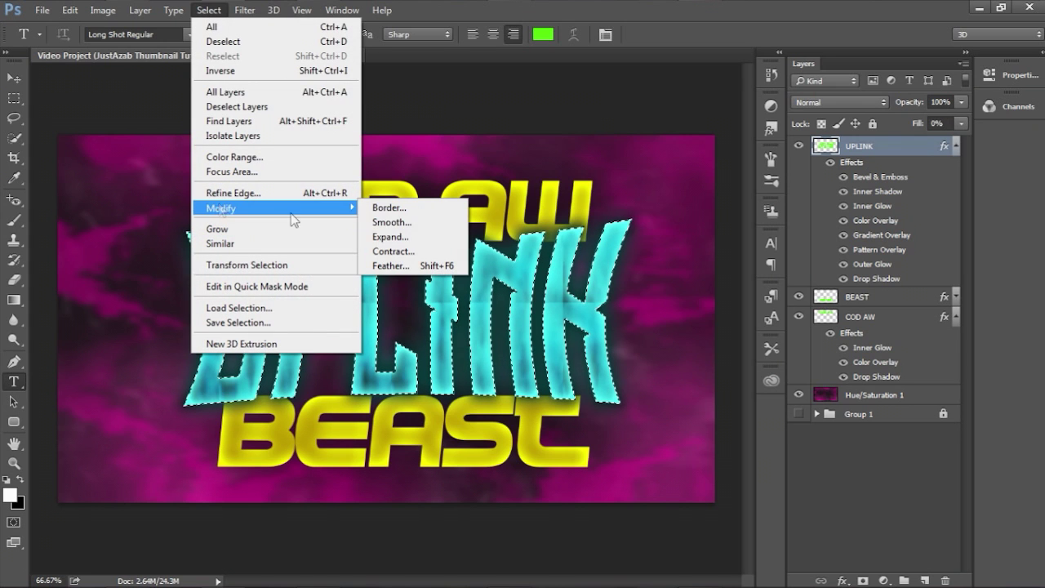
click(417, 236)
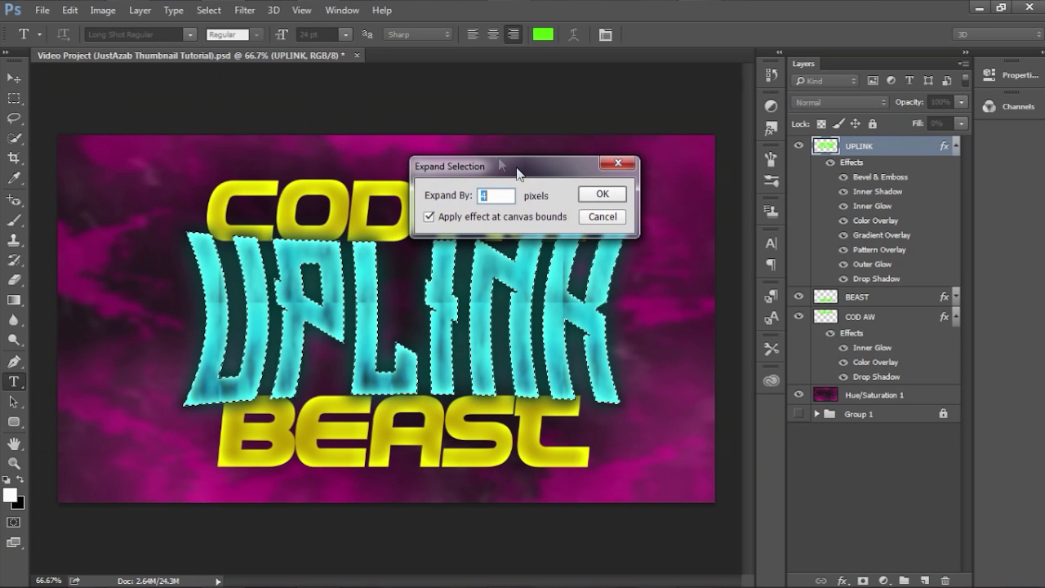
click(596, 195)
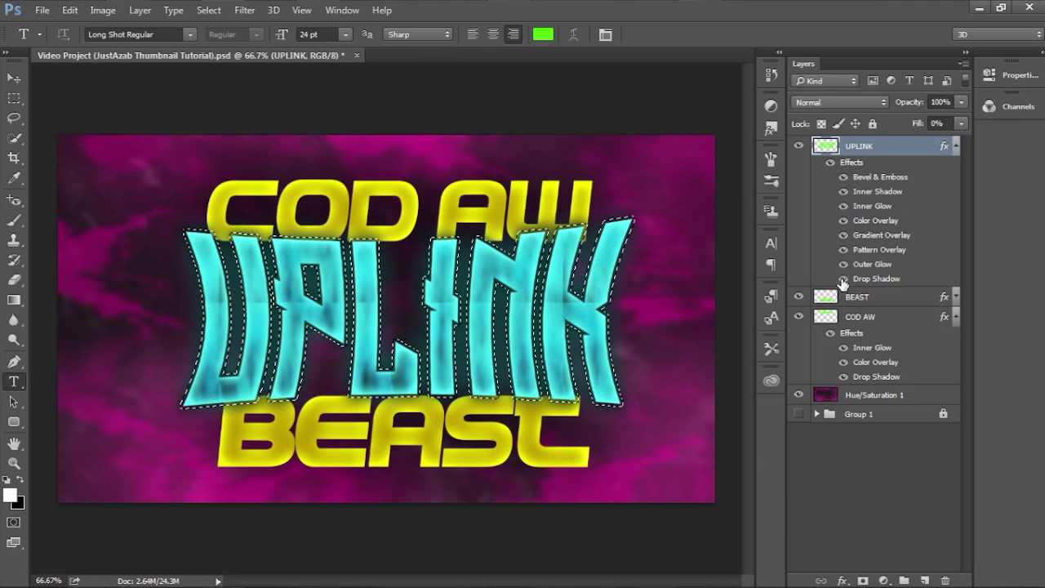
Delete the expanded UPLINK outline from the BEAST and COD AW layers and clear the selection
click(860, 299)
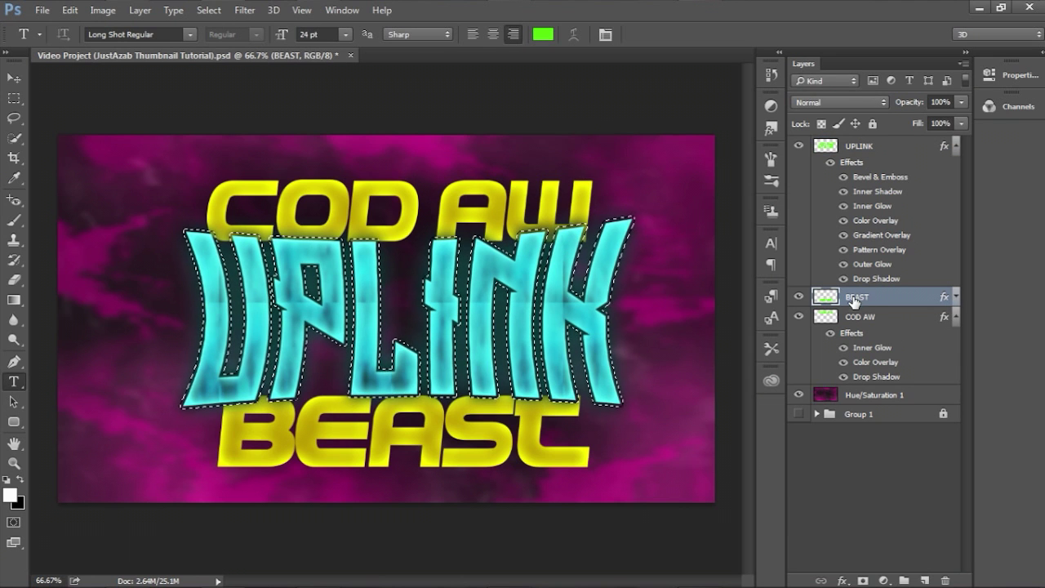
click(863, 318)
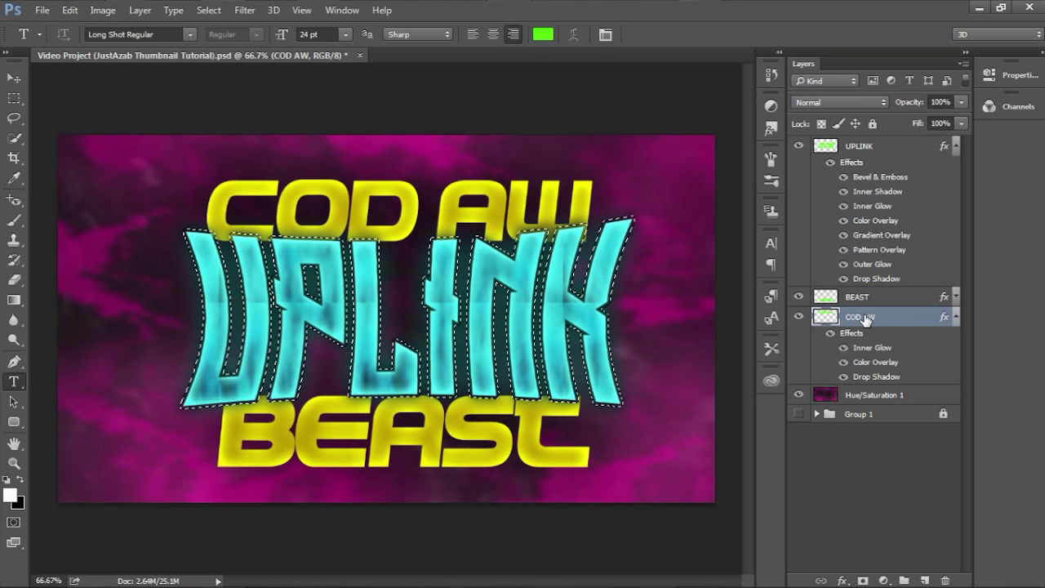
key(ctrl+d)
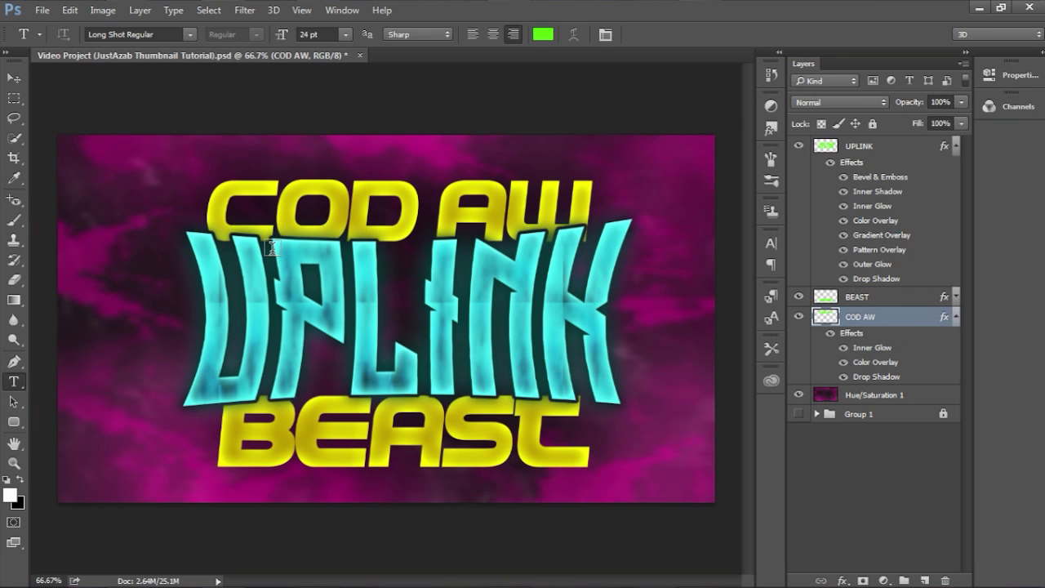
scroll(272, 247, up, 8)
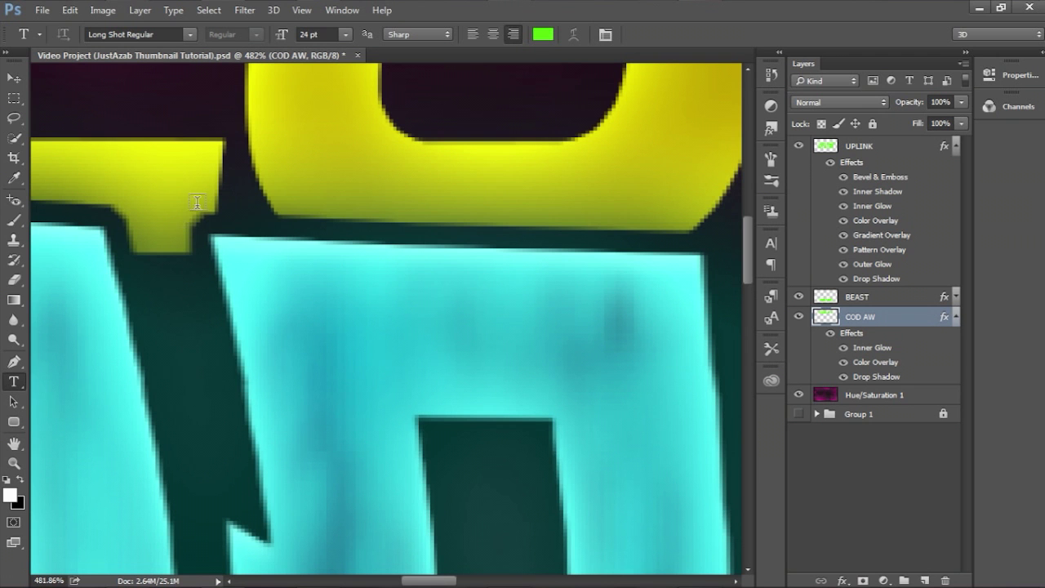
scroll(482, 270, down, 10)
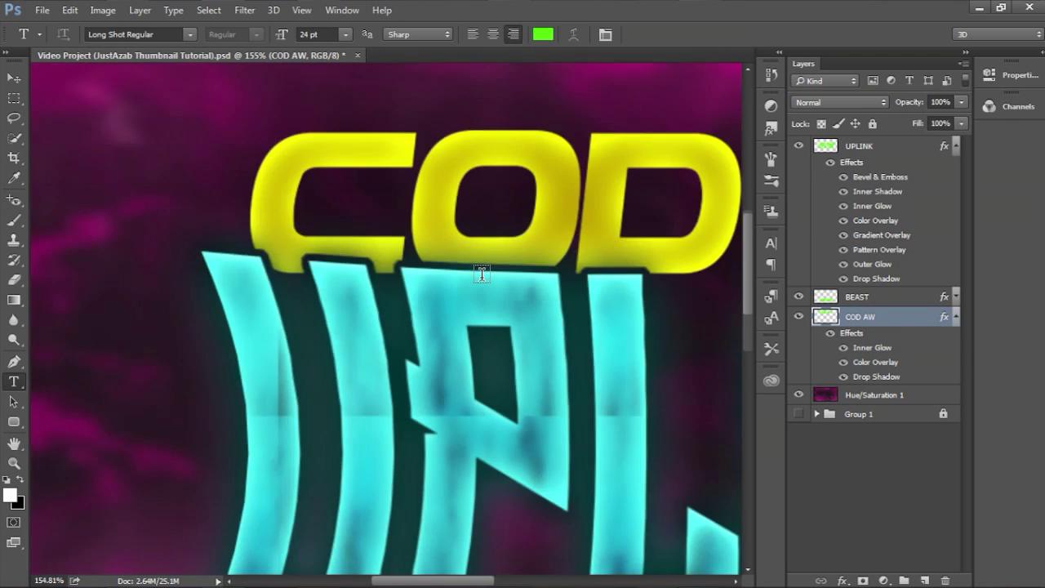
scroll(480, 313, up, 1)
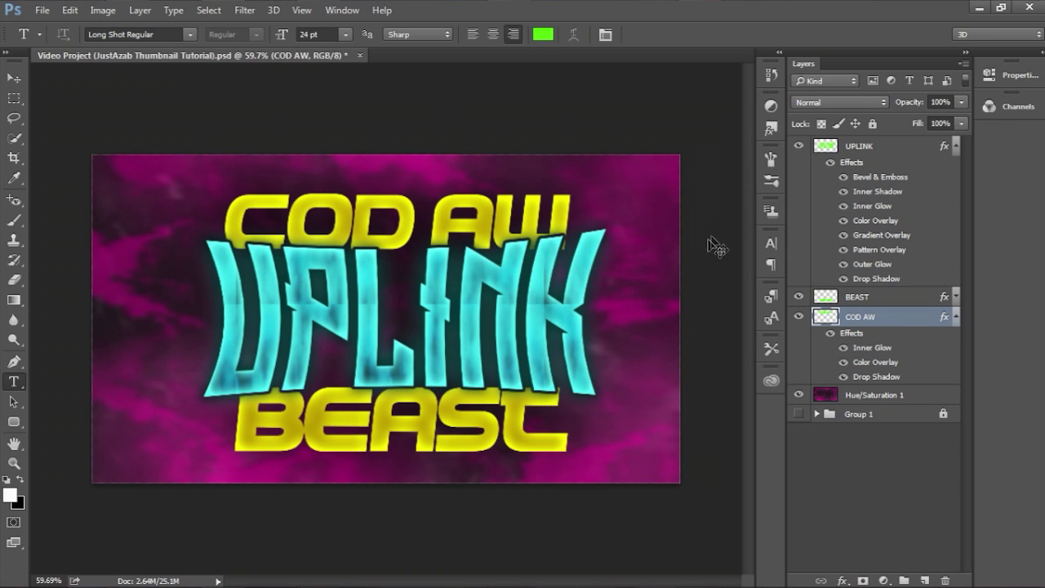
Merge the UPLINK, BEAST and COD AW layers and move the merged title to the left half of the canvas
shift+click(884, 154)
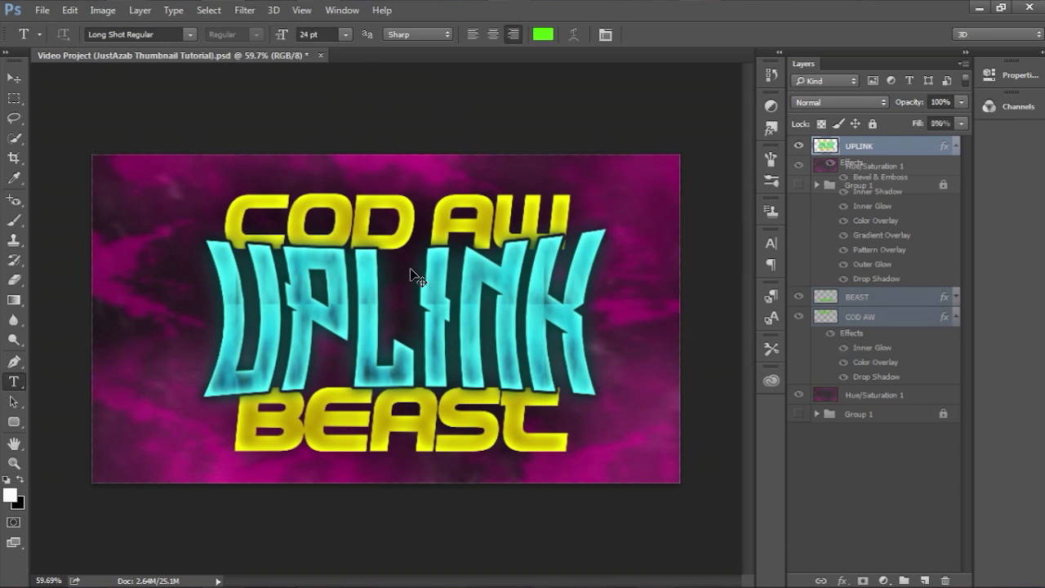
key(ctrl+e)
mouse_move(508, 273)
mouse_down()
mouse_move(384, 271)
mouse_move(502, 273)
mouse_up()
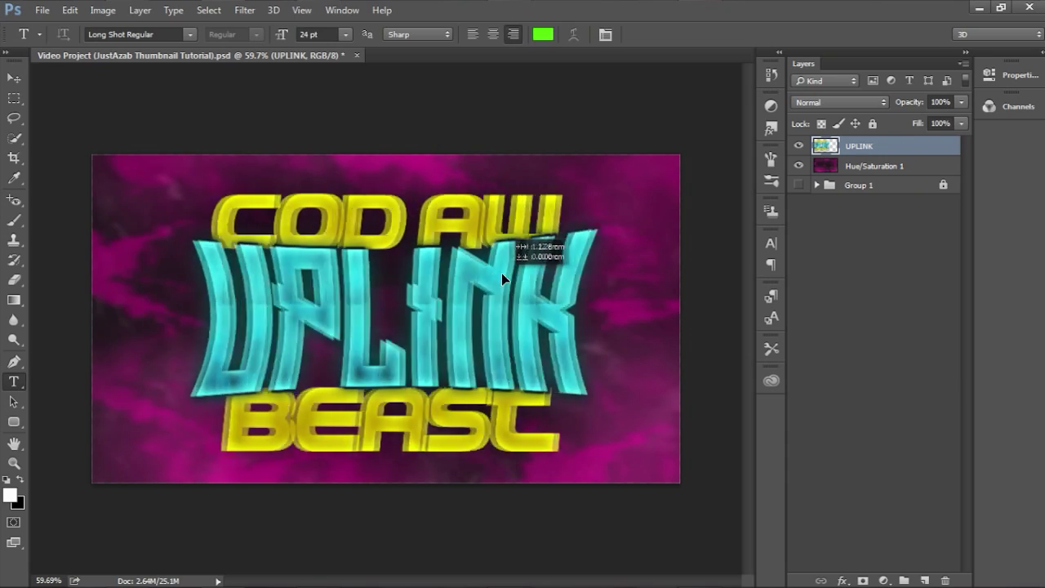
scroll(501, 273, down, 2)
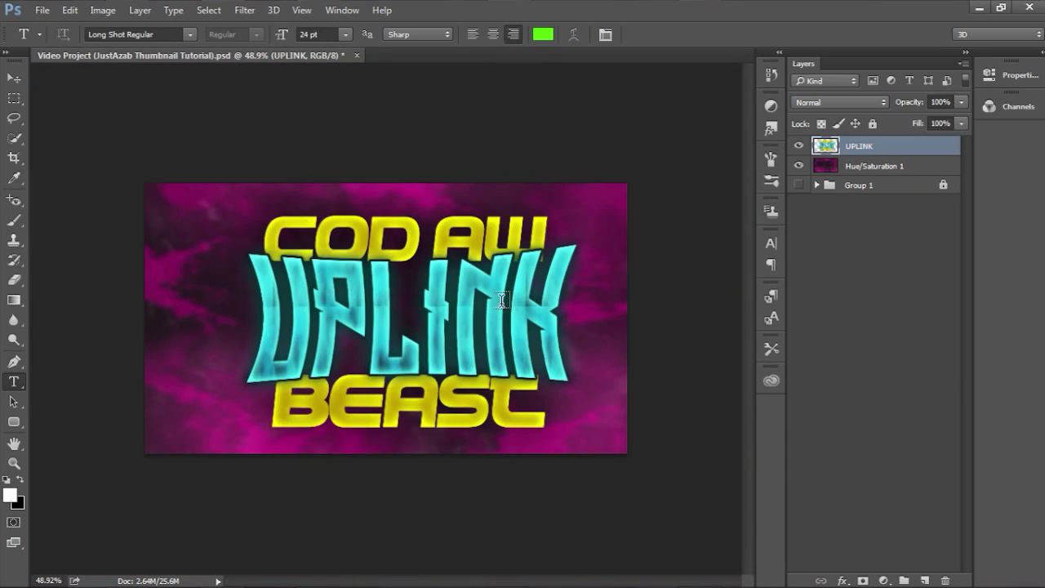
drag(502, 300, 416, 277)
scroll(400, 305, up, 2)
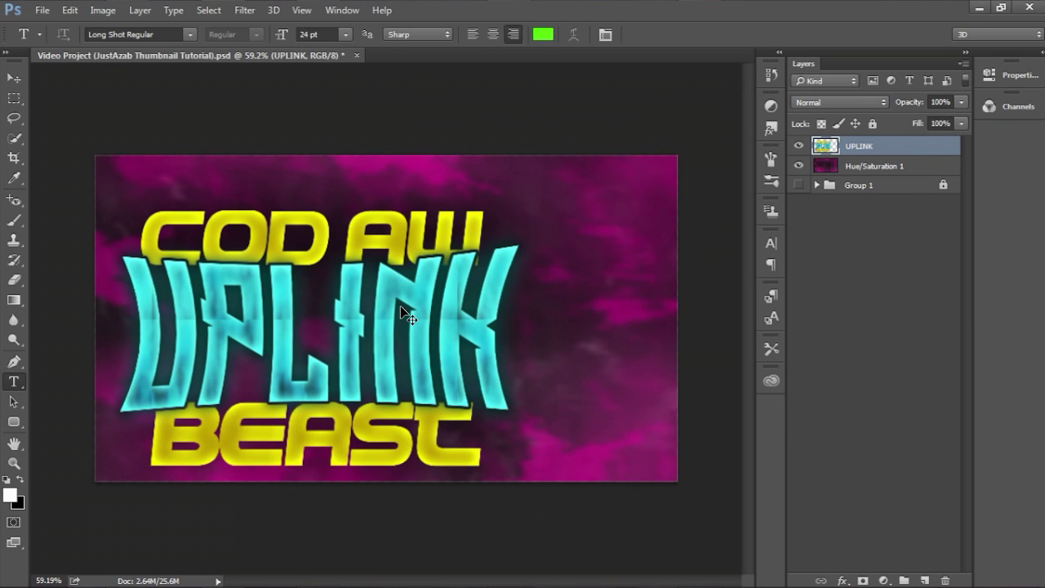
Warp the merged title with a sagging upper edge, pinched sides and flared lower corners, and shift it slightly left
key(ctrl+t)
click(650, 34)
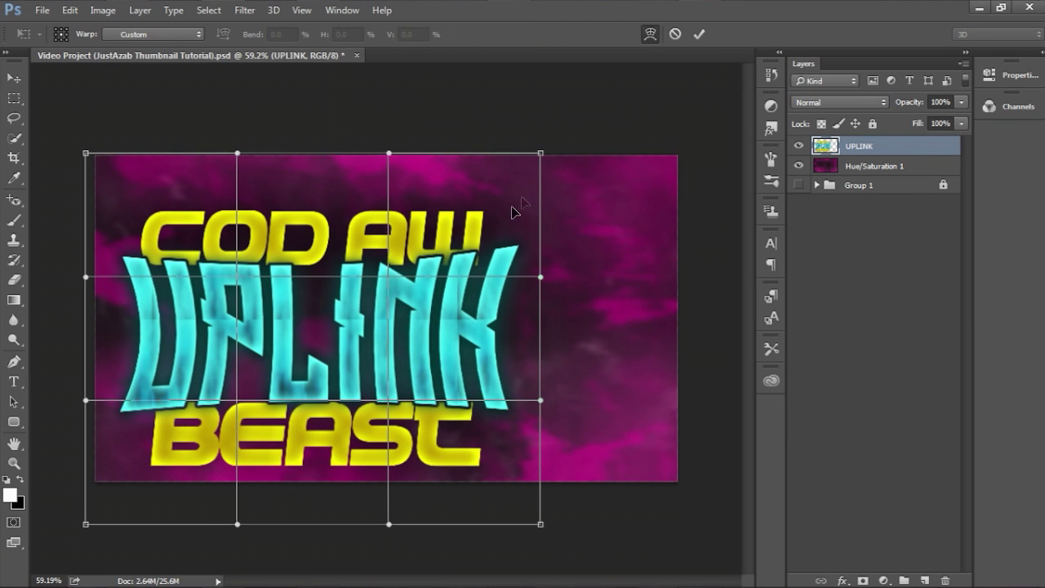
drag(383, 174, 385, 207)
drag(232, 155, 234, 197)
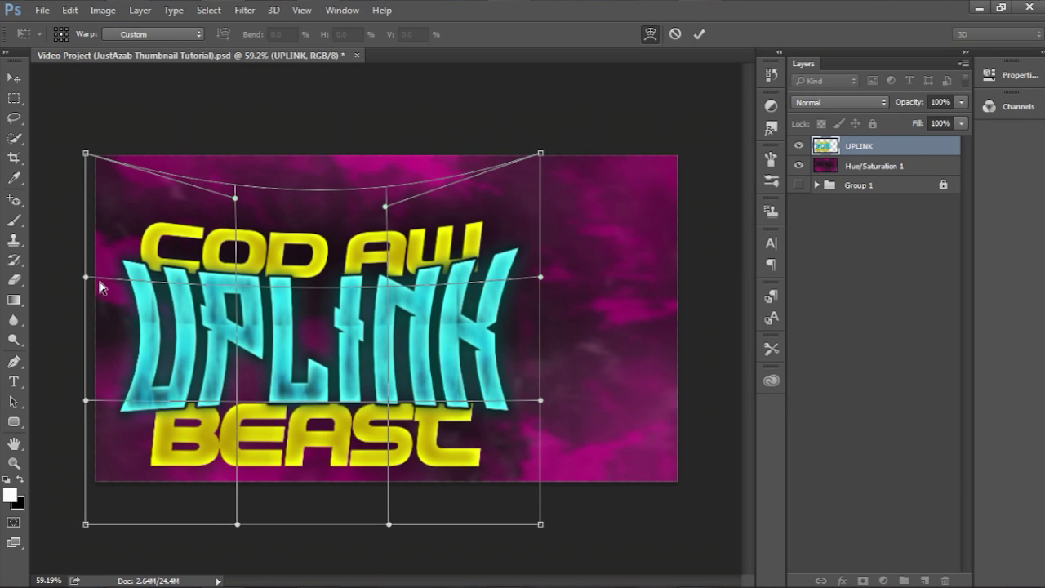
drag(100, 286, 122, 287)
drag(96, 406, 106, 399)
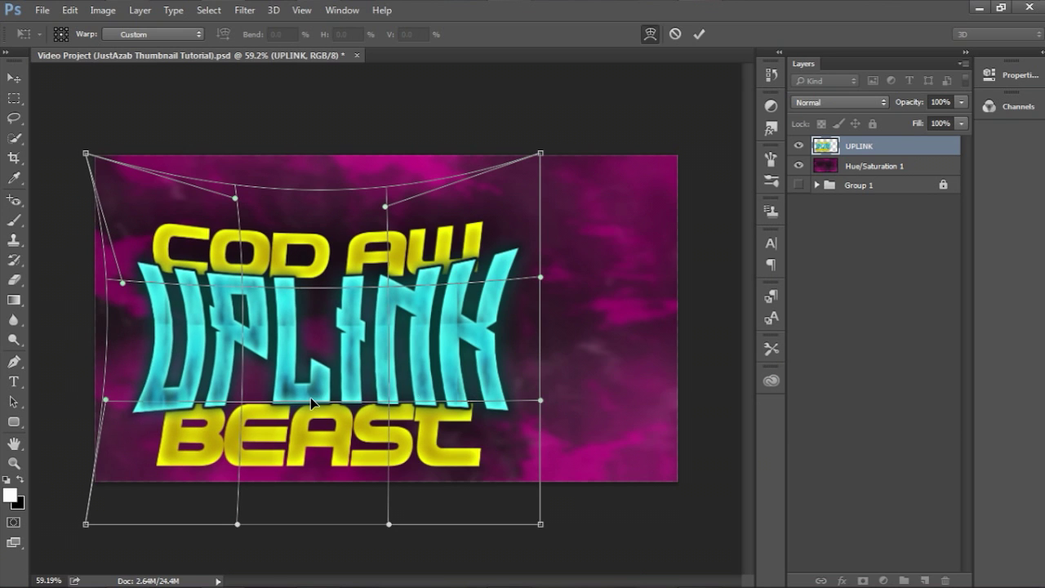
drag(543, 403, 510, 398)
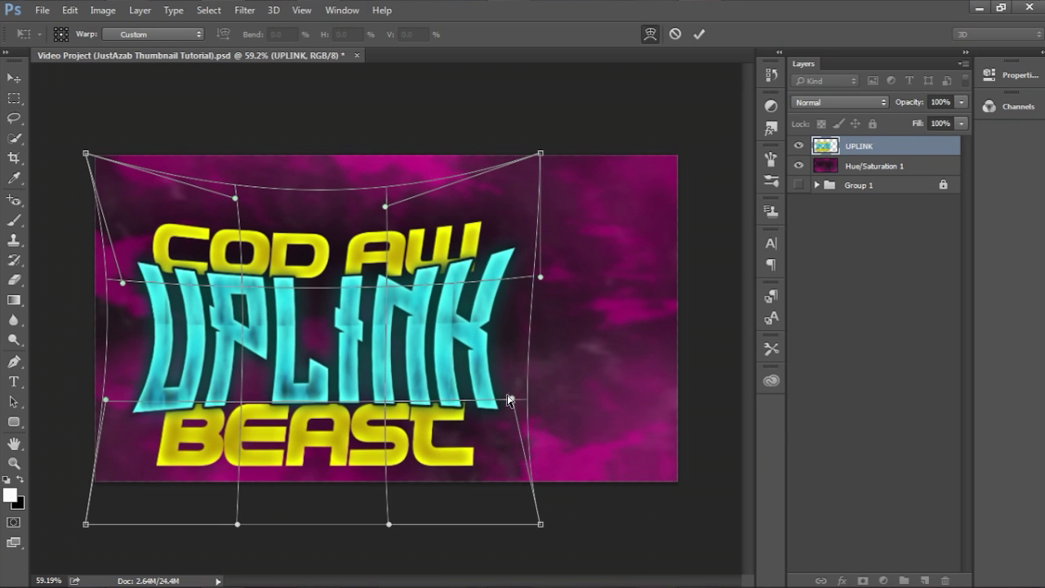
drag(541, 277, 519, 285)
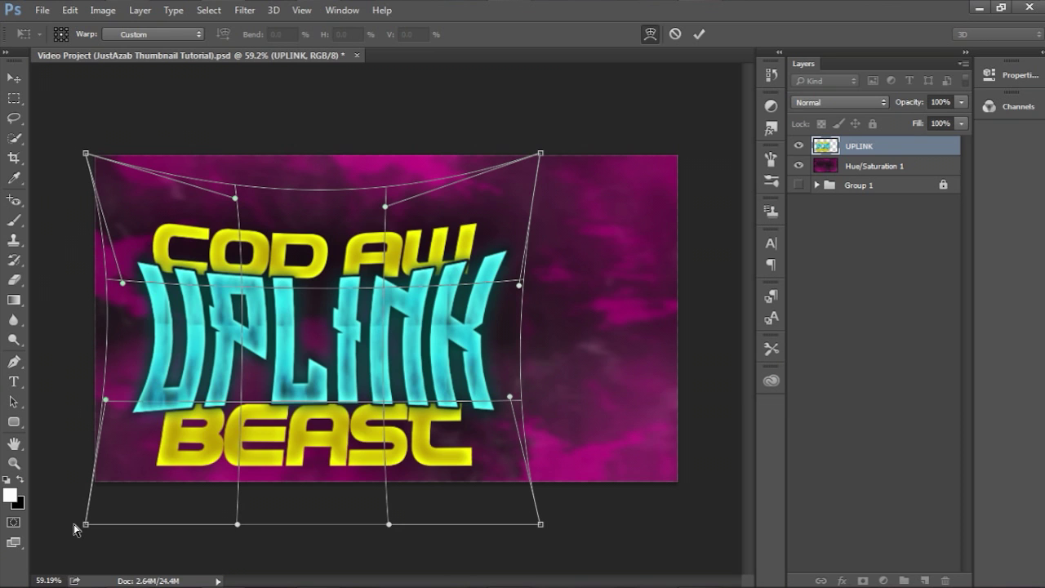
drag(82, 526, 59, 543)
drag(539, 525, 556, 531)
click(699, 34)
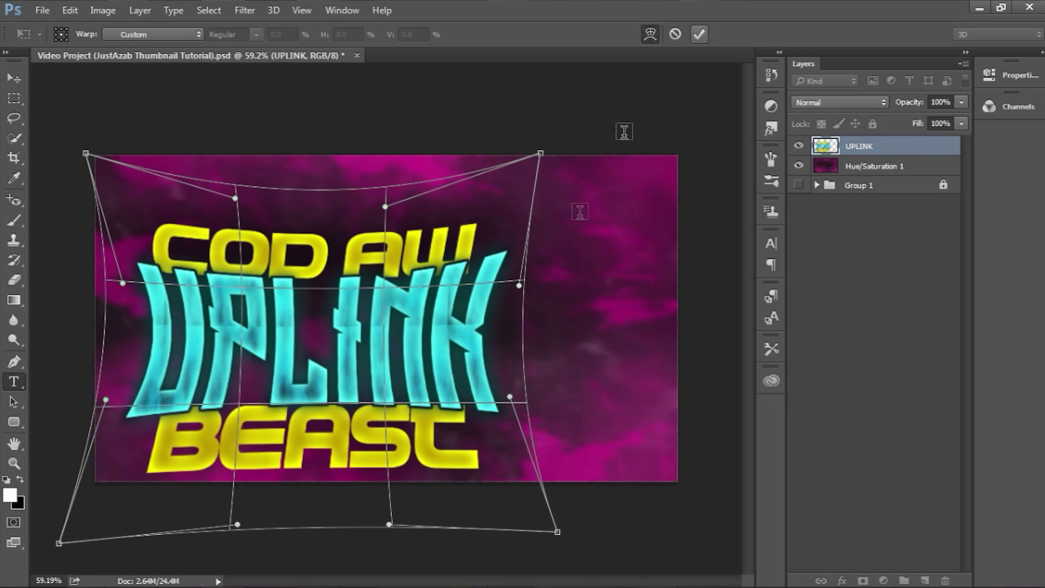
drag(397, 339, 371, 336)
Try to distort the title by pulling its upper-right corner strongly inward and down
key(ctrl+t)
drag(504, 171, 462, 202)
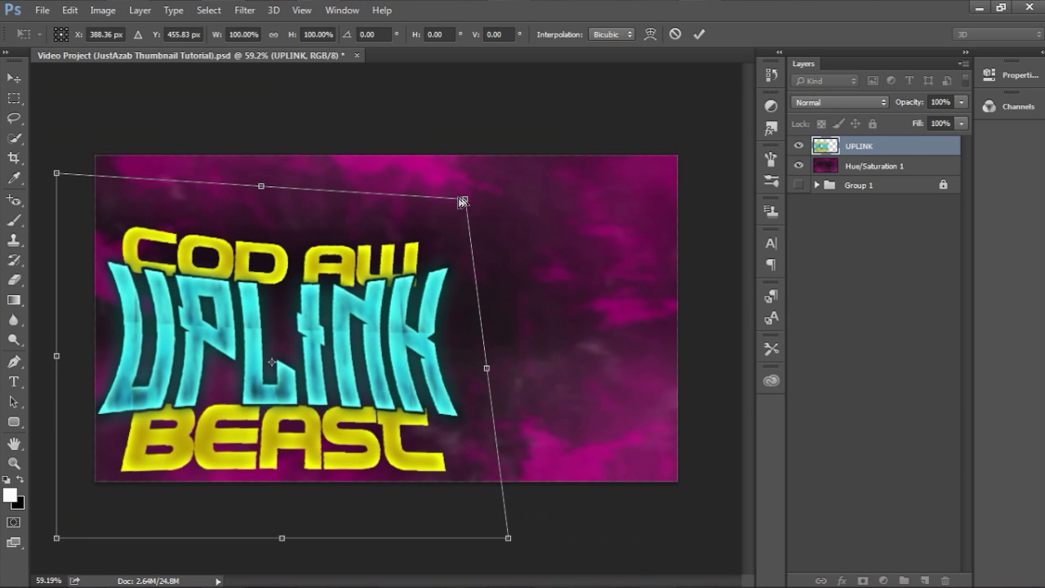
click(699, 34)
key(t)
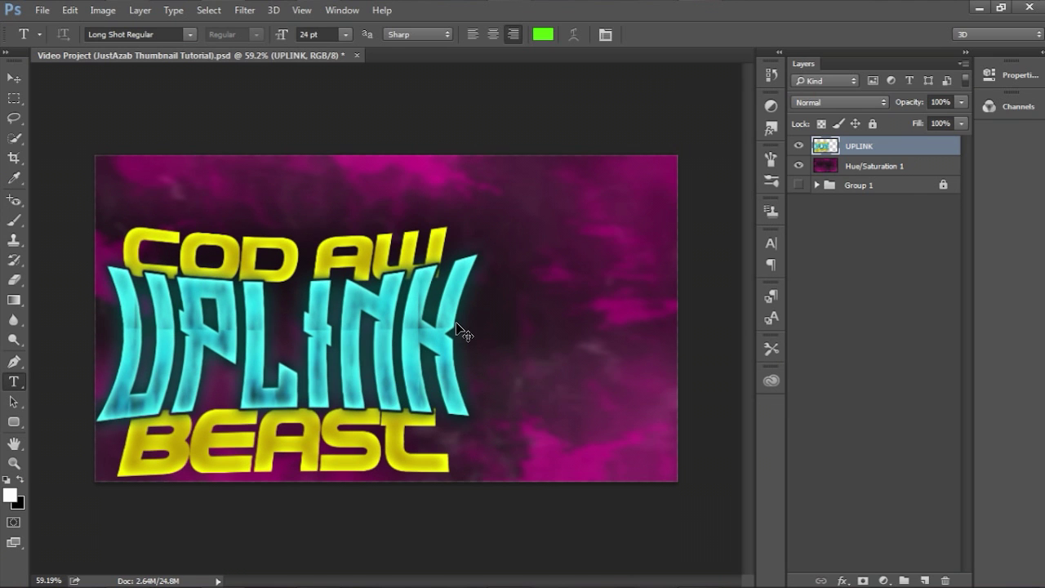
Distort the title by pulling its upper-right corner slightly inward and down
key(ctrl+t)
drag(505, 175, 492, 193)
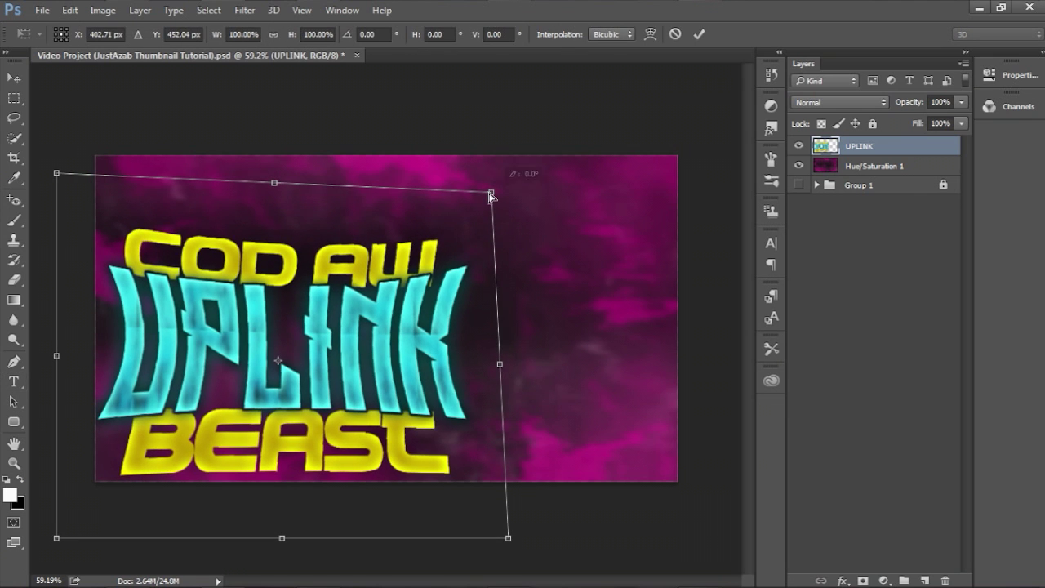
click(699, 34)
Centre the merged title vertically and horizontally on the canvas and nudge it slightly down
drag(330, 359, 438, 340)
key(ctrl+a)
click(15, 77)
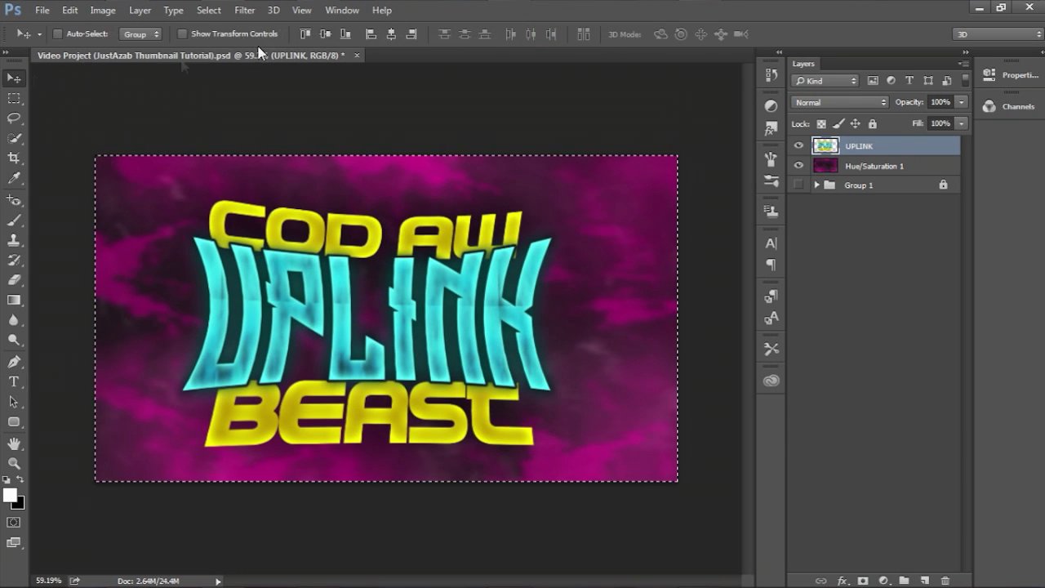
click(324, 33)
click(391, 33)
key(ctrl+d)
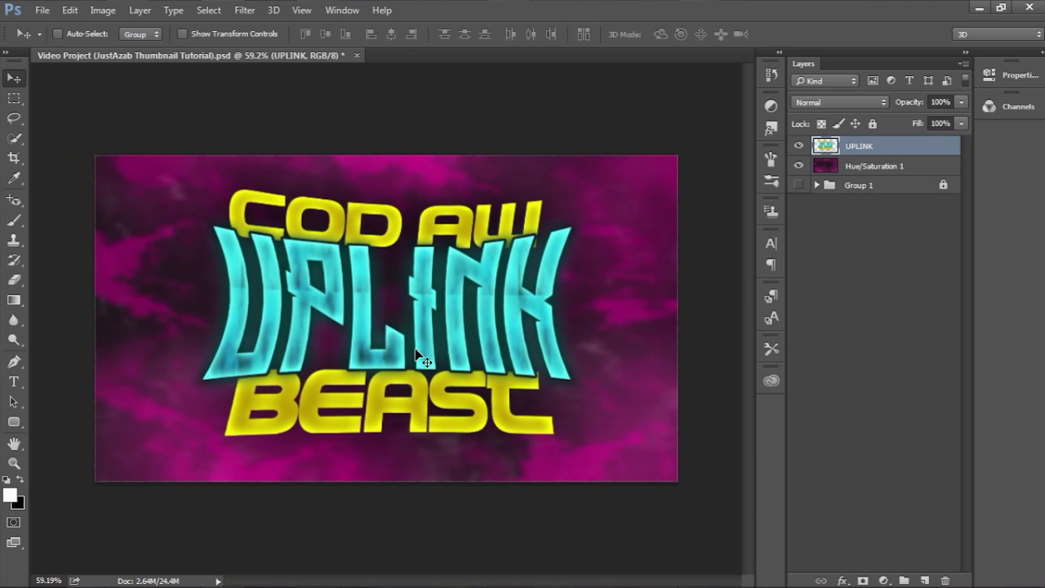
drag(454, 278, 455, 283)
Switch to Chrome and search Google Images for UPLINK
key(ctrl)
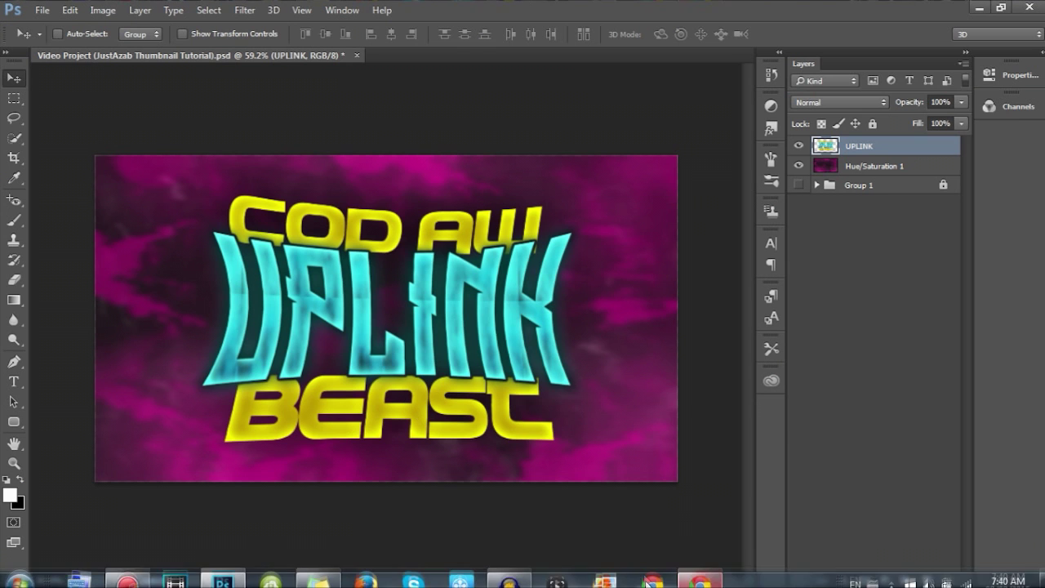
click(708, 574)
click(195, 31)
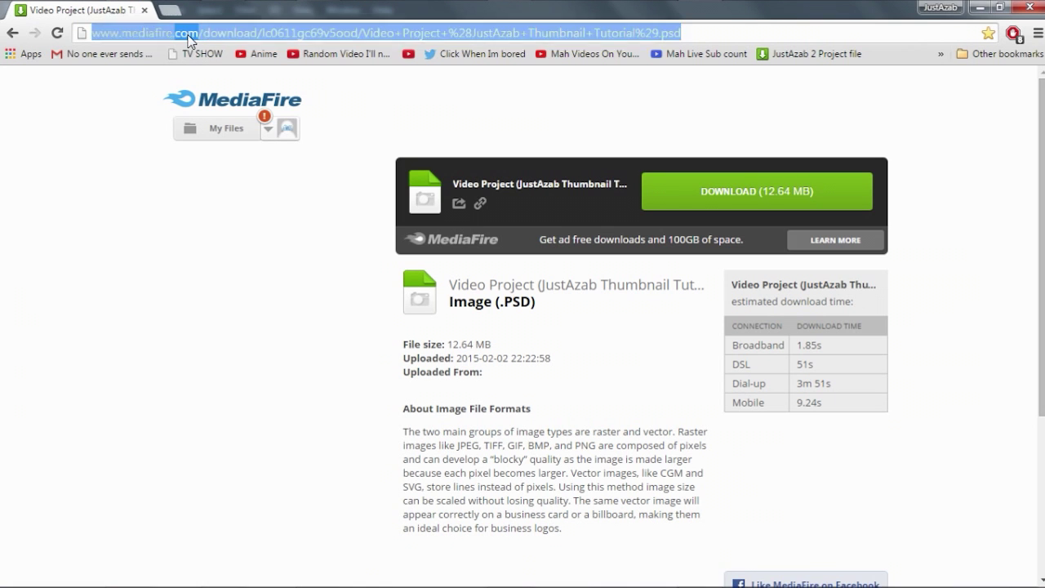
click(197, 32)
triple_click(197, 33)
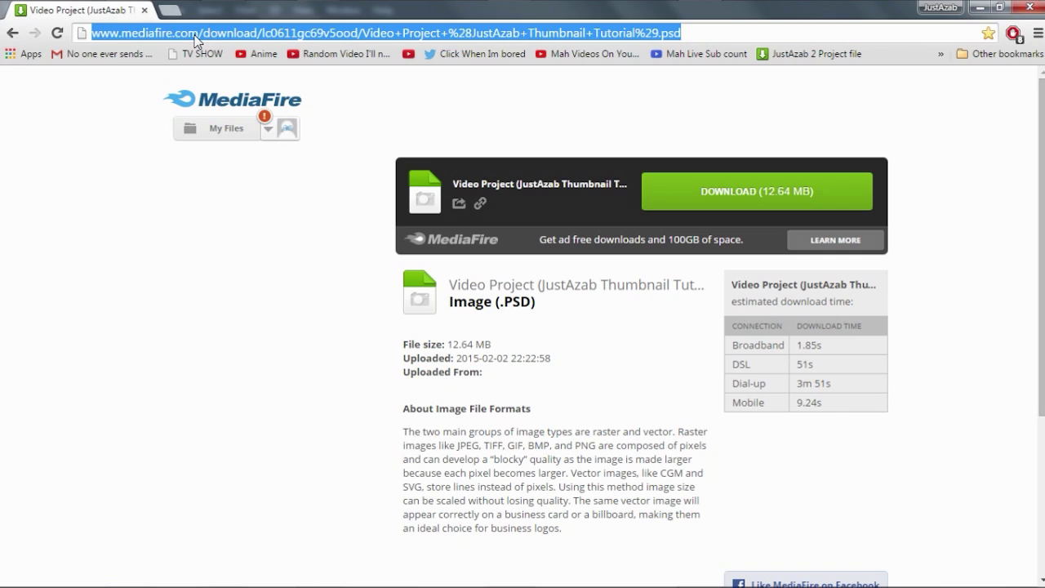
text(UPLINK)
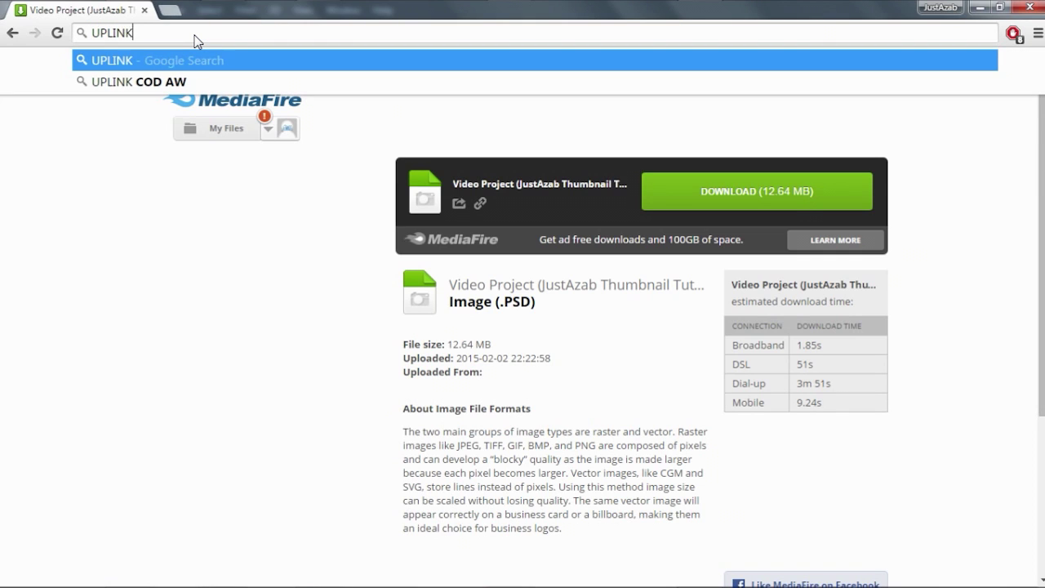
key(Return)
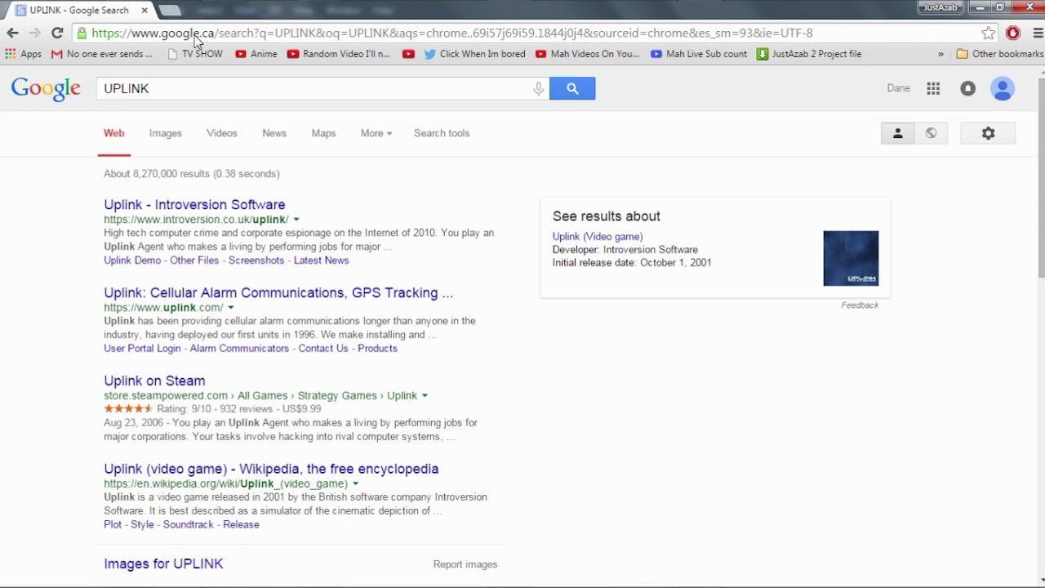
click(173, 132)
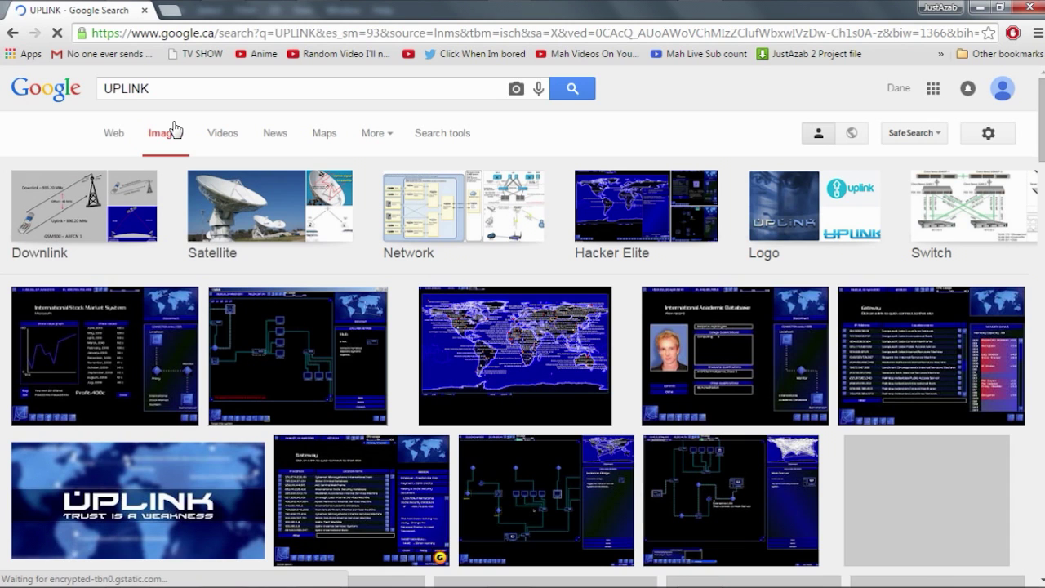
Refine the image search to UPLINK COD AW
click(161, 88)
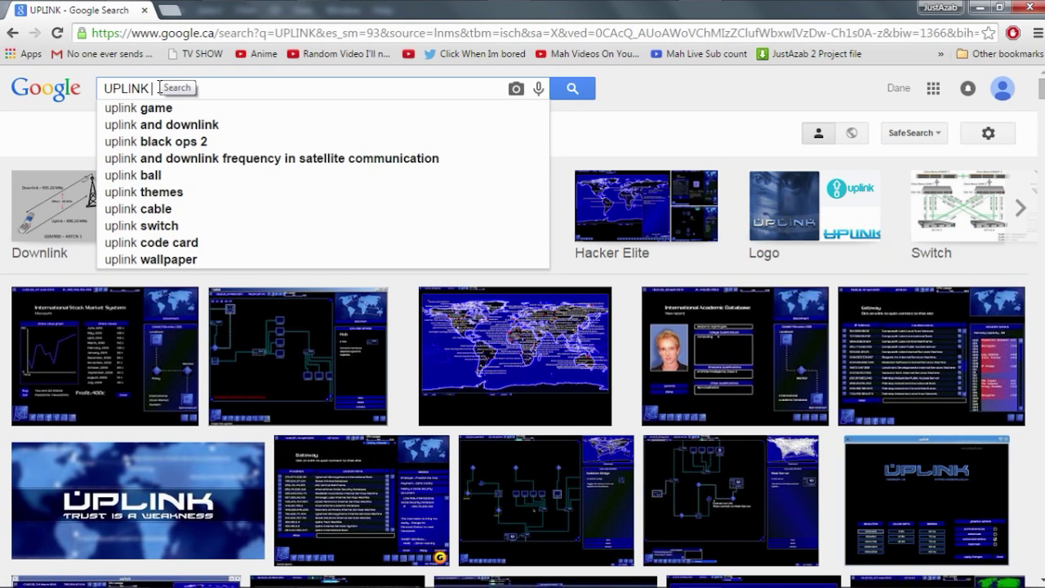
text(COD AW)
key(Return)
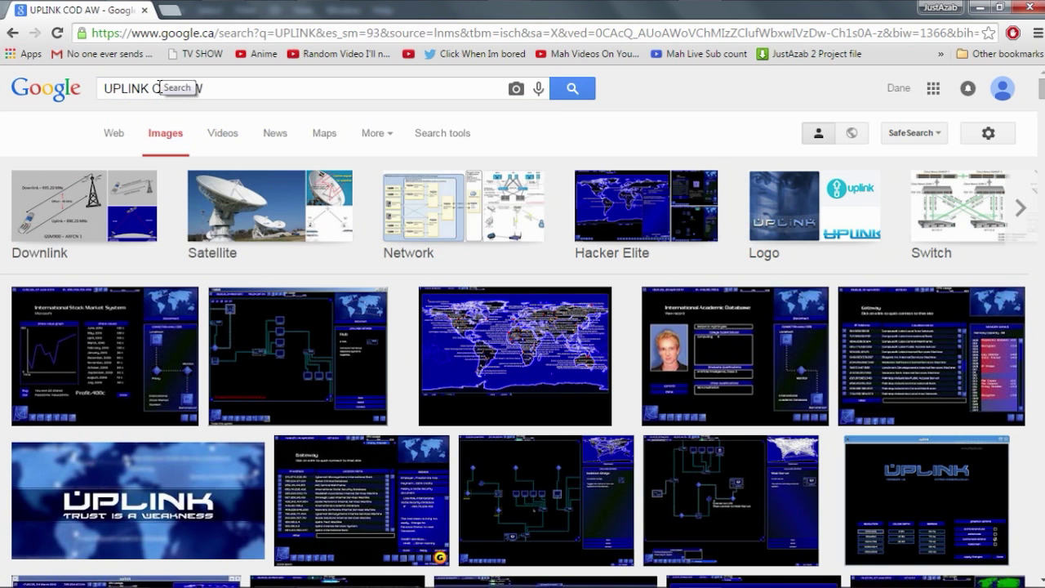
Open the 1280 × 720 GameSpot screenshot with the red uplink sphere at full size and save it to the desktop
click(147, 392)
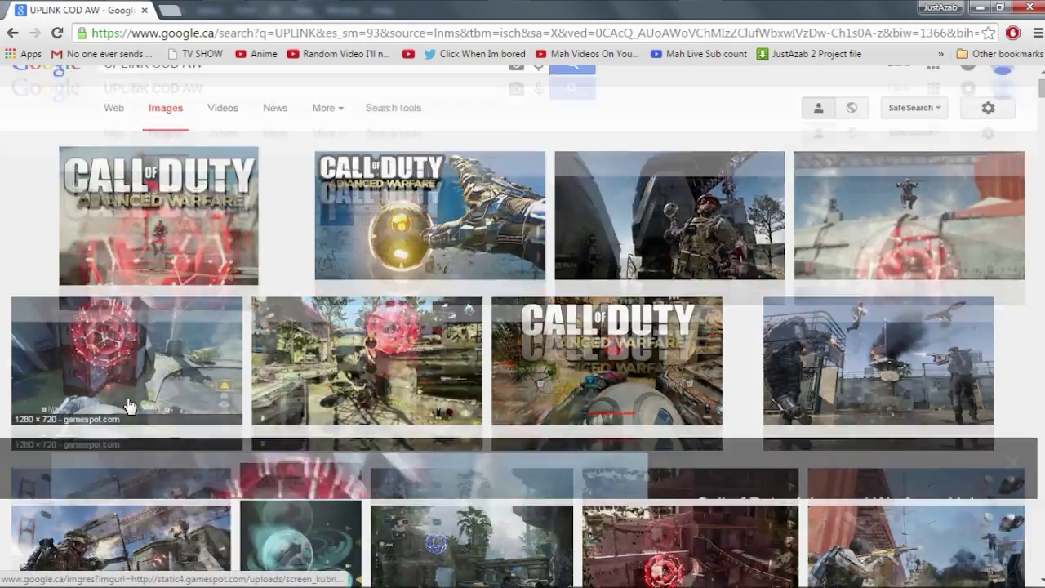
click(777, 303)
right_click(307, 244)
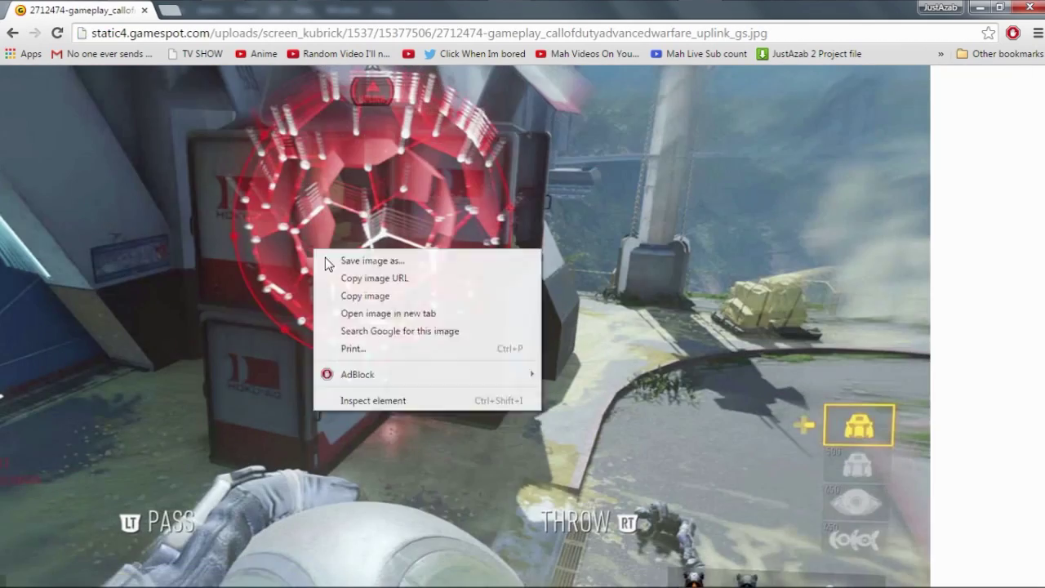
click(336, 262)
click(911, 560)
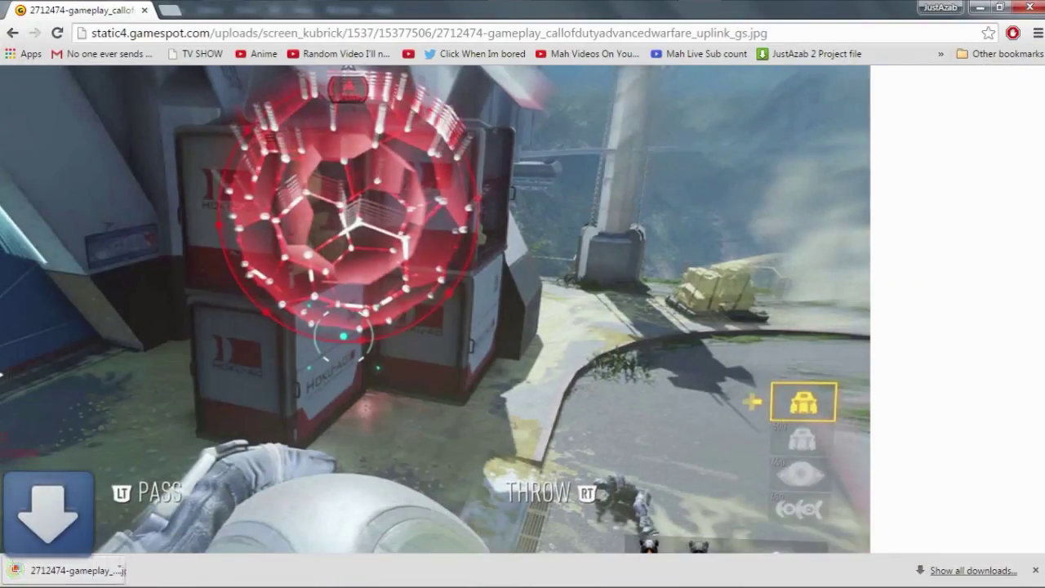
Place the saved uplink screenshot from the desktop into the Photoshop thumbnail document and move its layer directly beneath the UPLINK title layer
key(super+d)
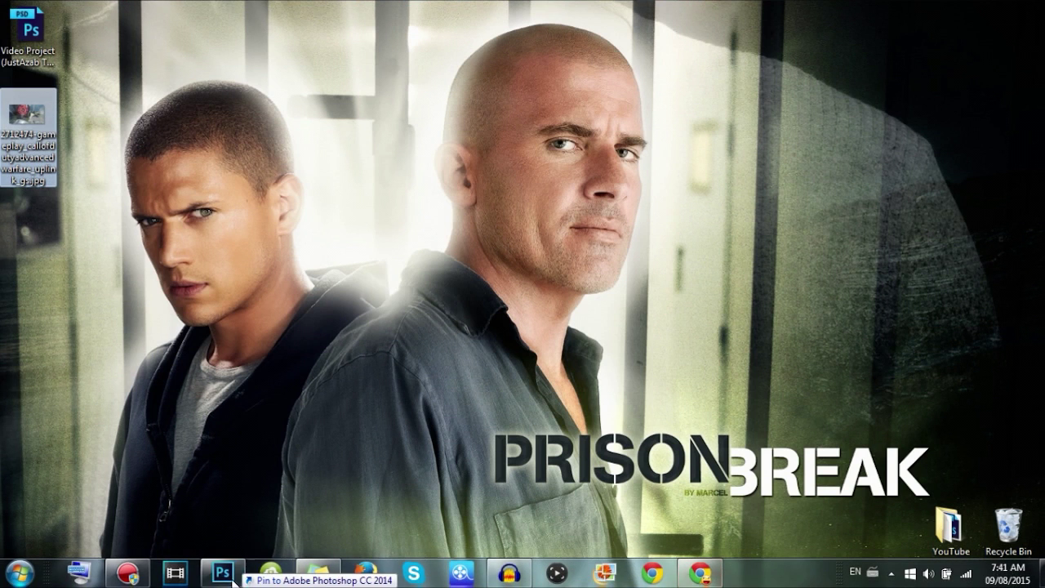
mouse_move(233, 582)
drag(232, 576, 308, 290)
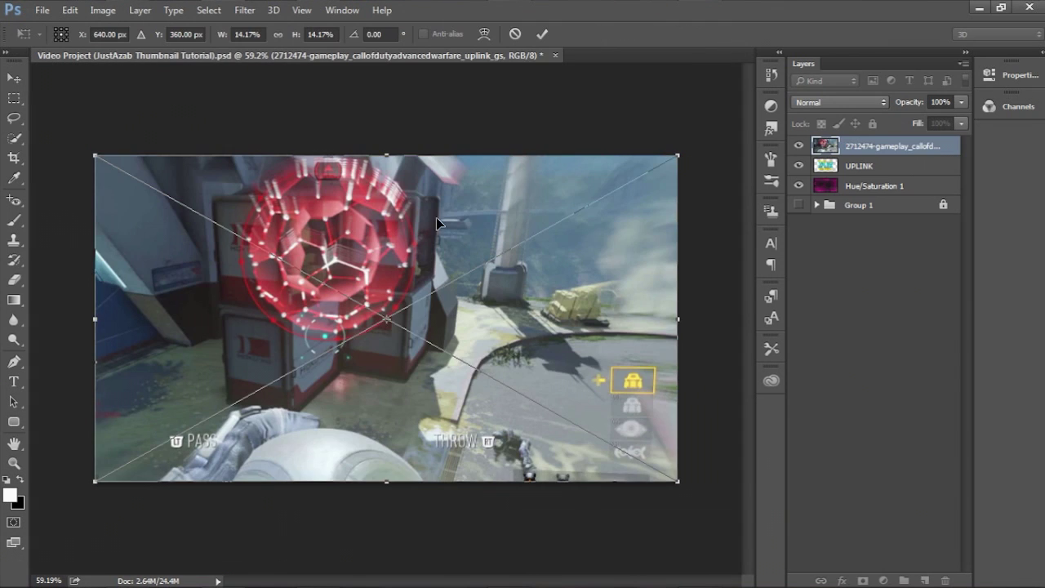
click(541, 34)
drag(904, 148, 896, 181)
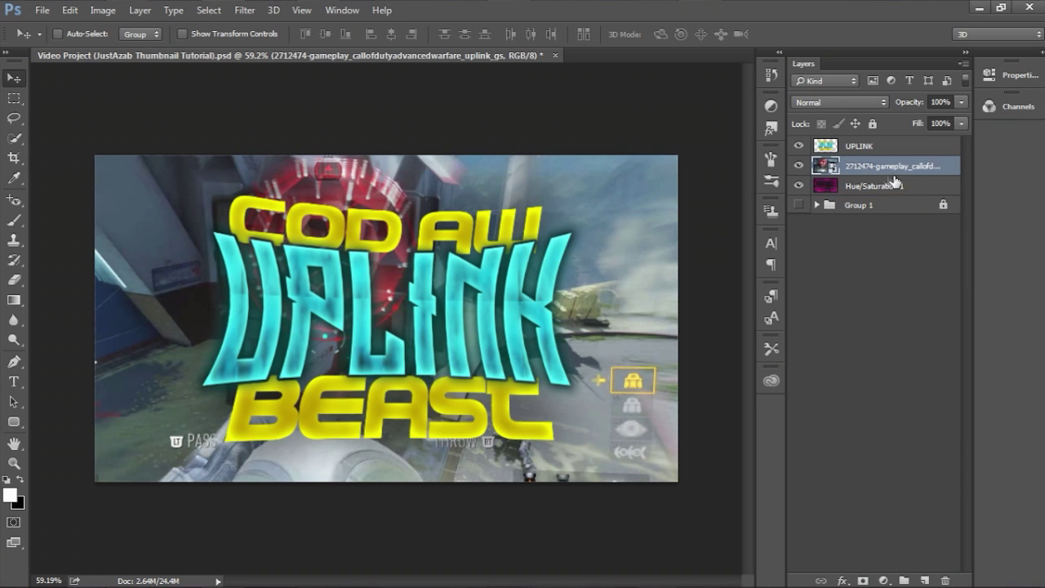
Blend the uplink screenshot layer in Soft Light mode at 62% opacity
click(865, 103)
click(832, 269)
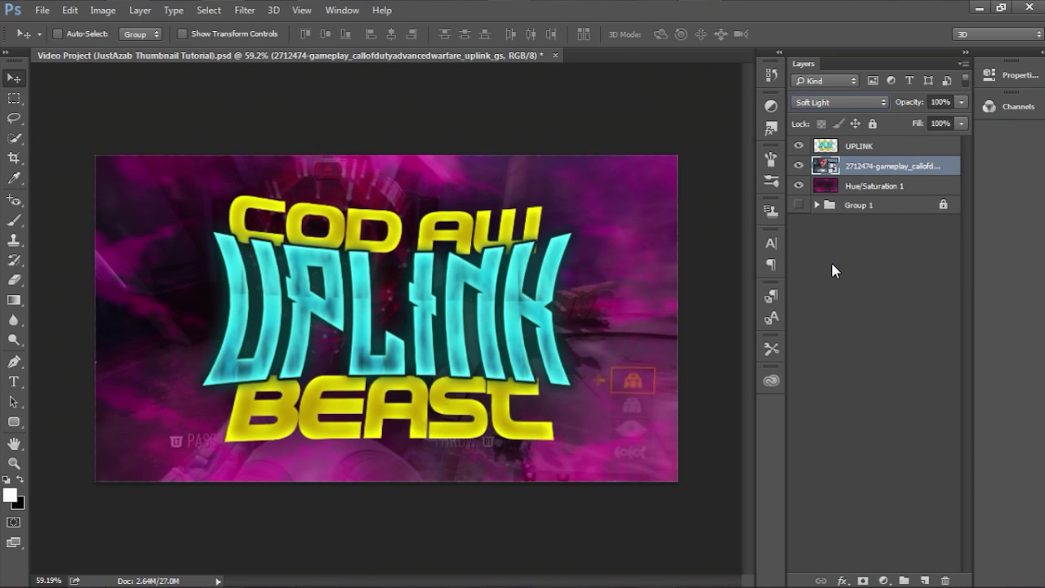
click(954, 102)
drag(937, 121, 932, 122)
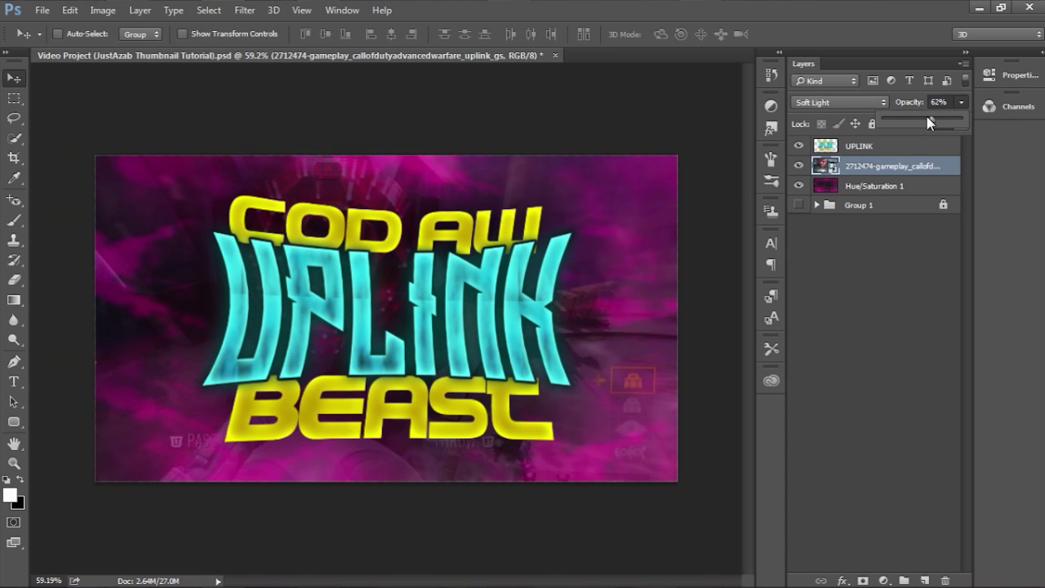
Hide the title and uplink screenshot layers to view the magenta background alone, and show them again
click(821, 188)
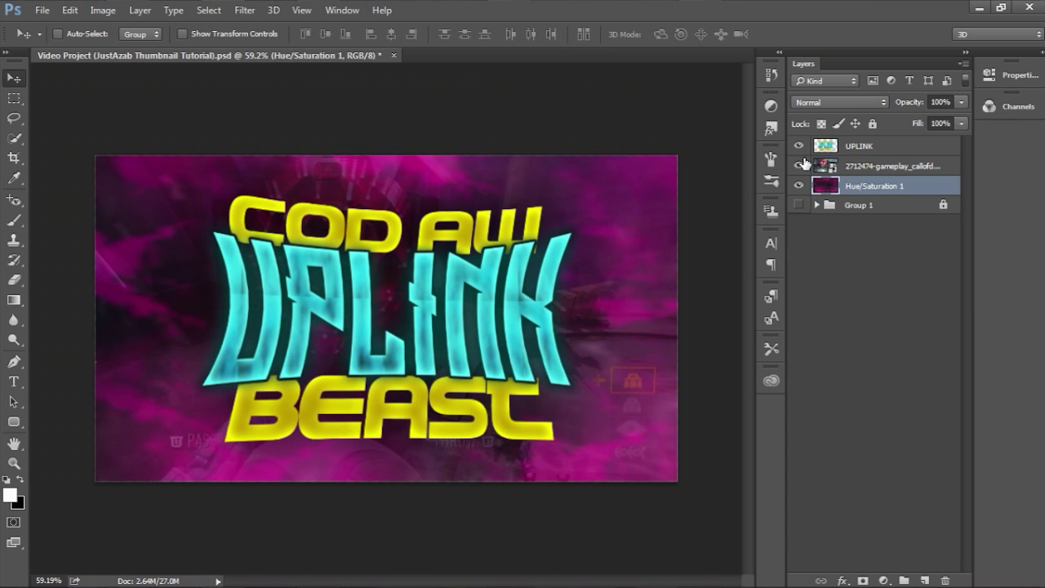
drag(800, 165, 794, 147)
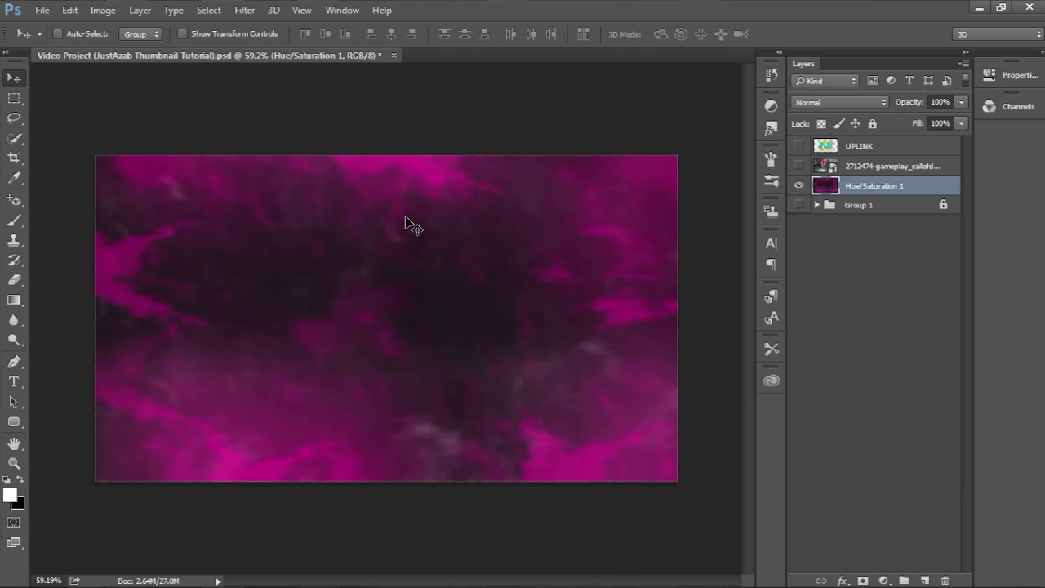
click(799, 147)
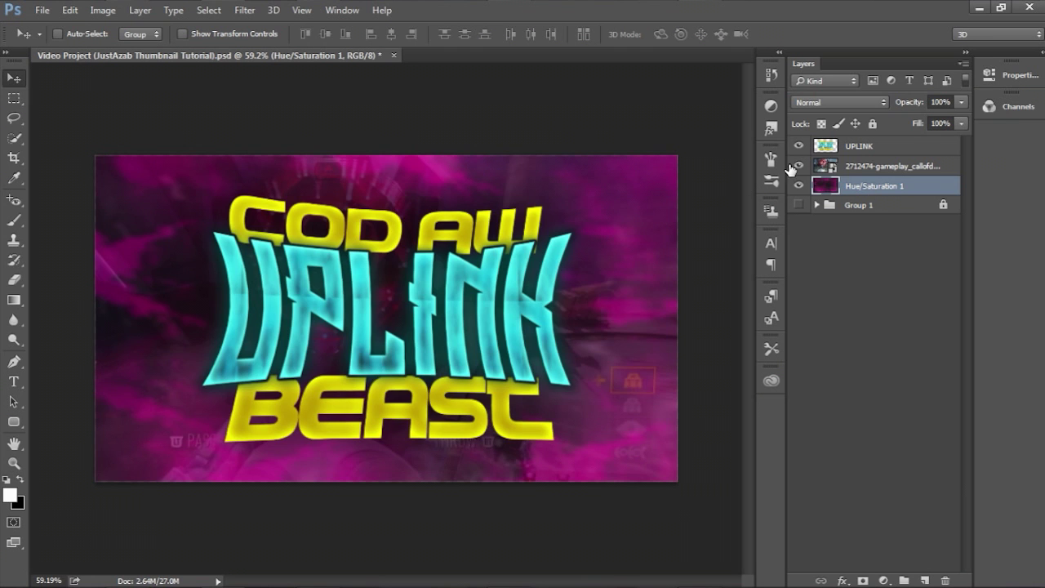
Hide the Hue/Saturation 1 background, preview the uplink screenshot layer at 100% opacity, and show the background again
drag(798, 146, 799, 186)
click(798, 145)
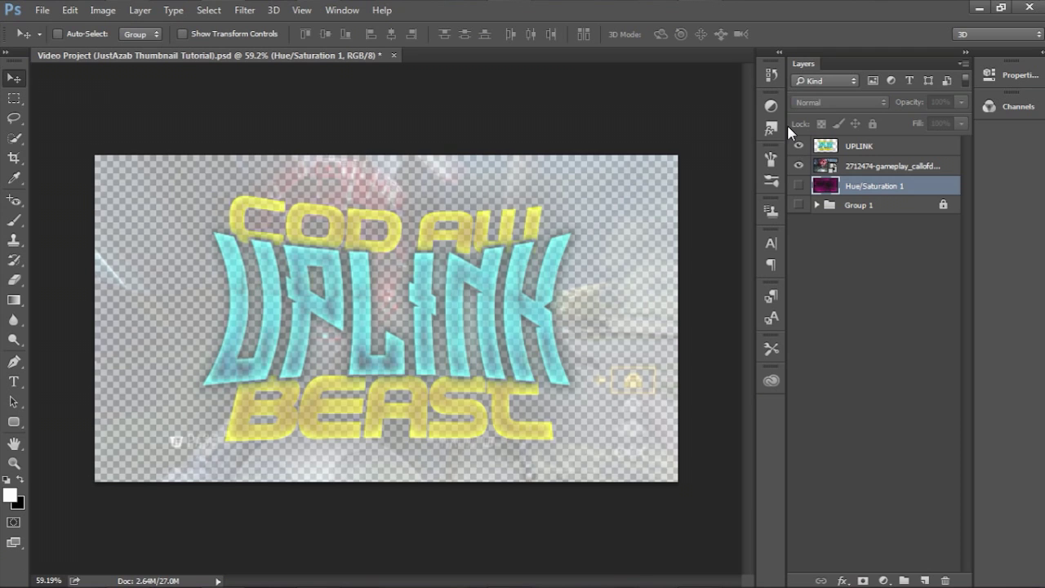
click(890, 166)
click(962, 102)
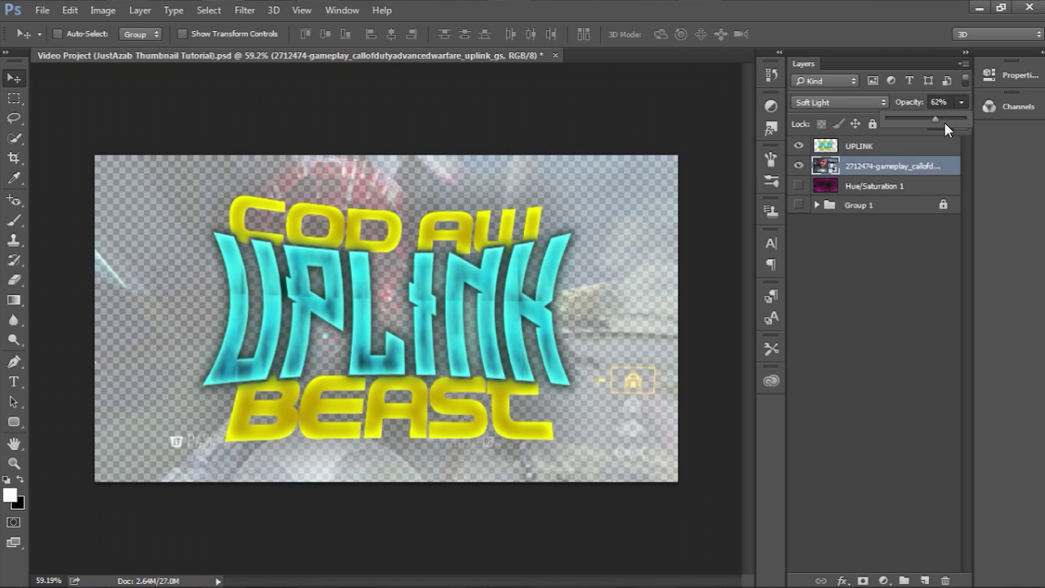
drag(945, 122, 962, 119)
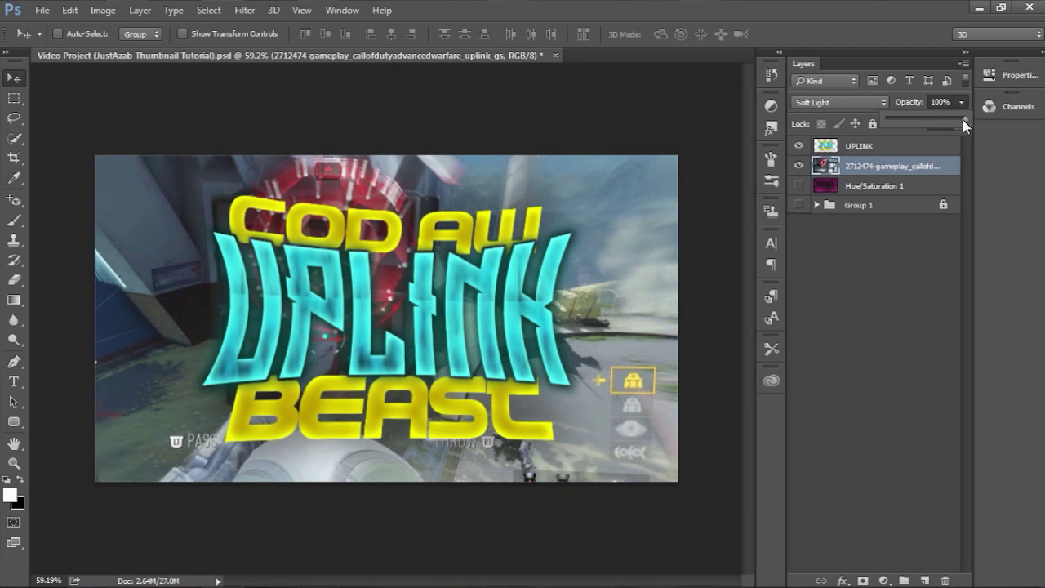
click(805, 186)
click(799, 186)
Set the uplink screenshot layer's opacity to 70%
click(851, 167)
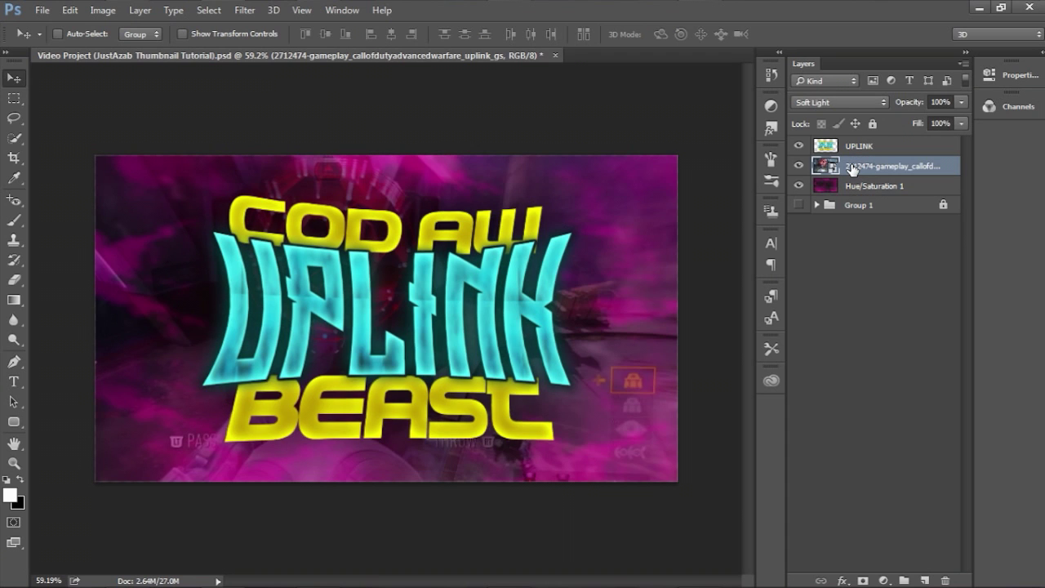
mouse_move(851, 167)
mouse_down()
mouse_move(851, 189)
mouse_move(853, 171)
mouse_up()
click(961, 102)
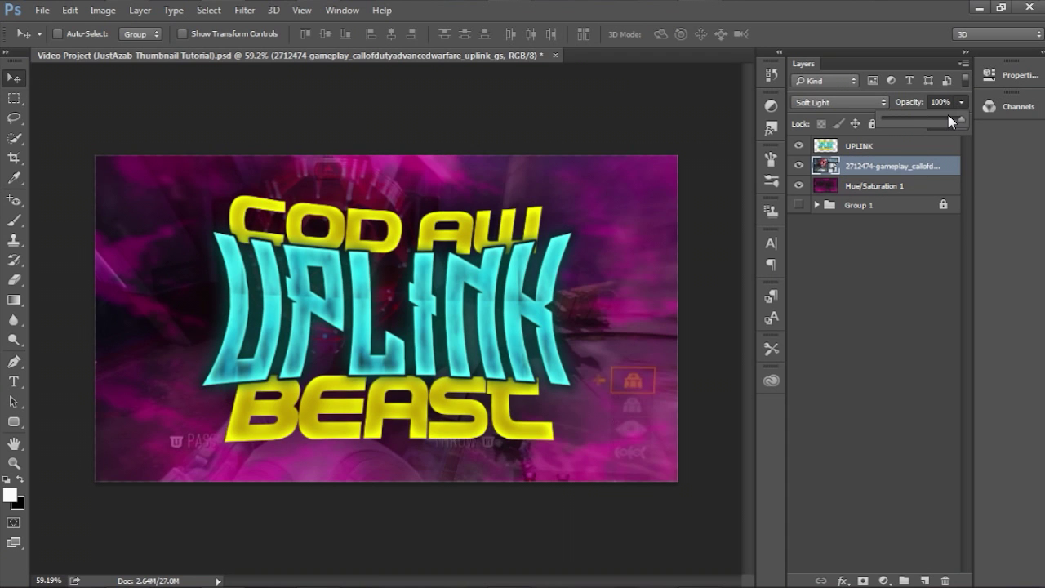
drag(961, 119, 936, 122)
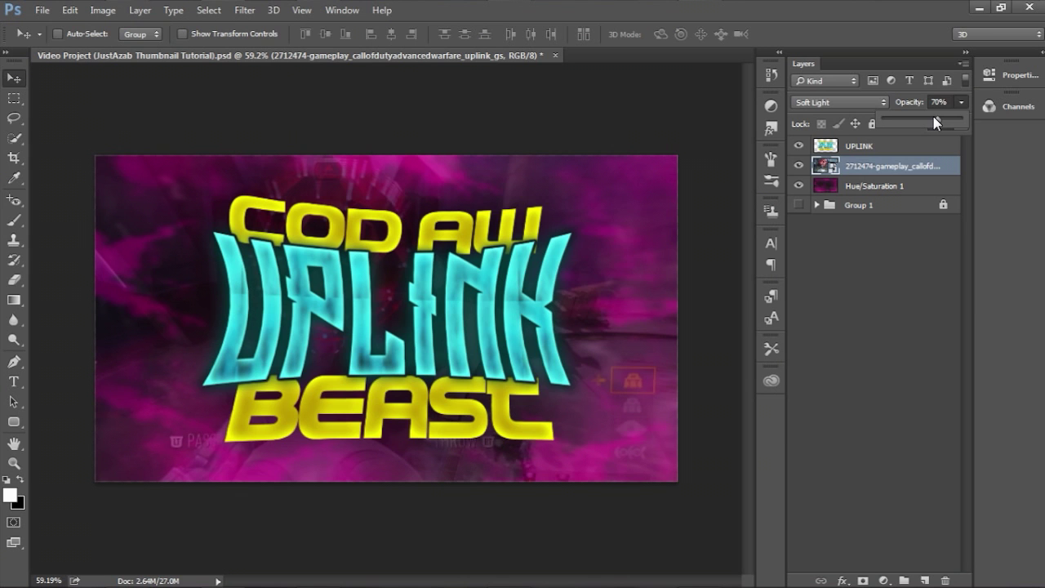
Move the title to the canvas's left half and give it a black drop shadow with 100% opacity, 0 px distance, 0% spread and 46 px size
drag(479, 268, 382, 298)
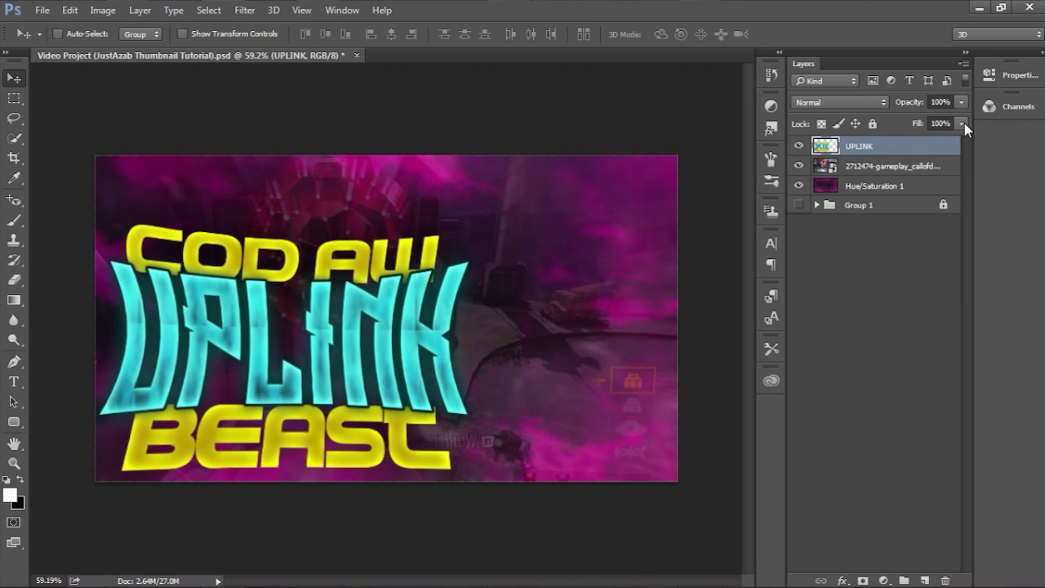
double_click(923, 146)
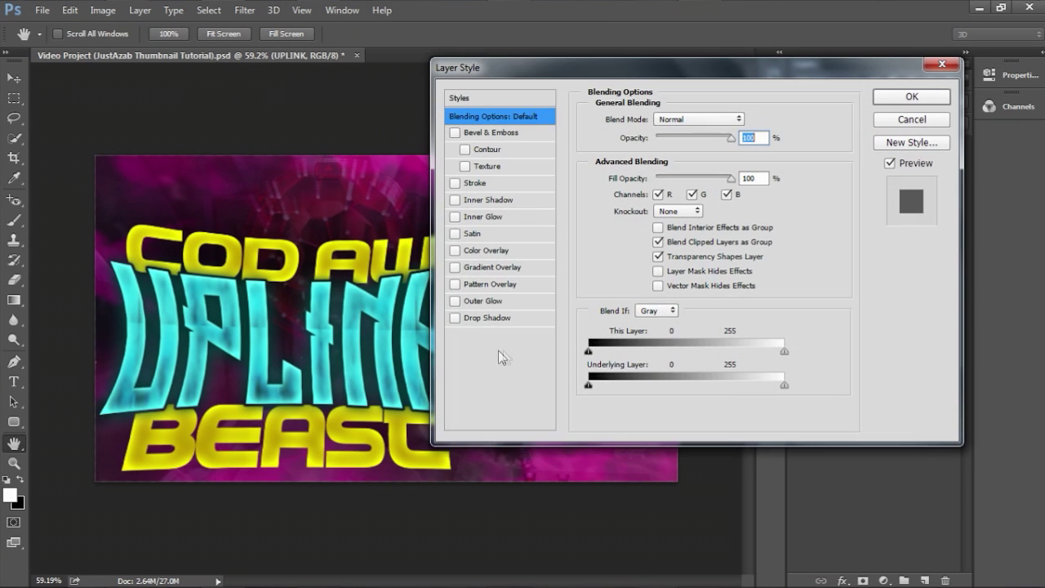
click(462, 318)
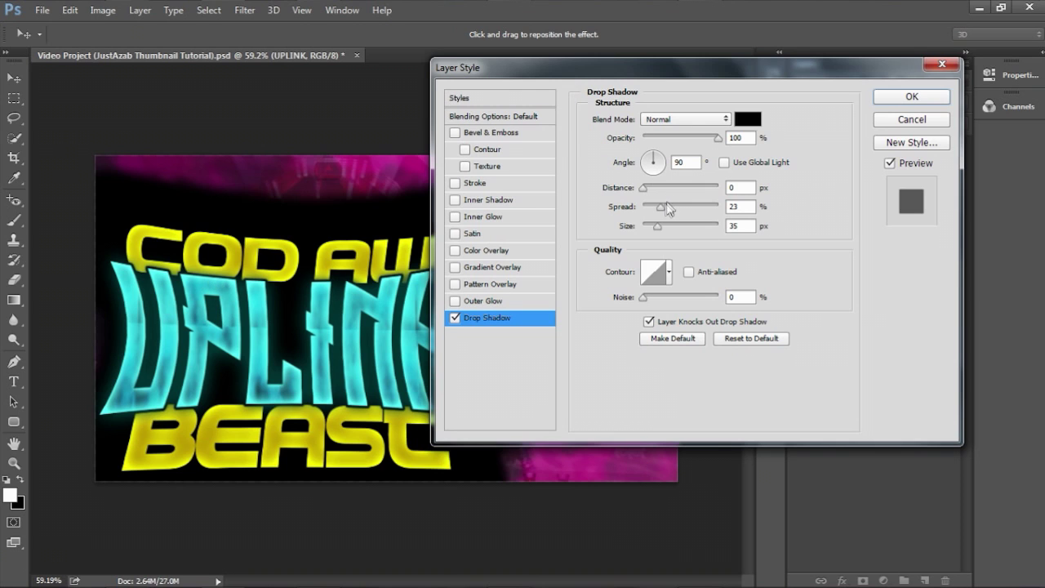
mouse_move(658, 209)
mouse_down()
mouse_move(630, 206)
mouse_move(663, 230)
mouse_up()
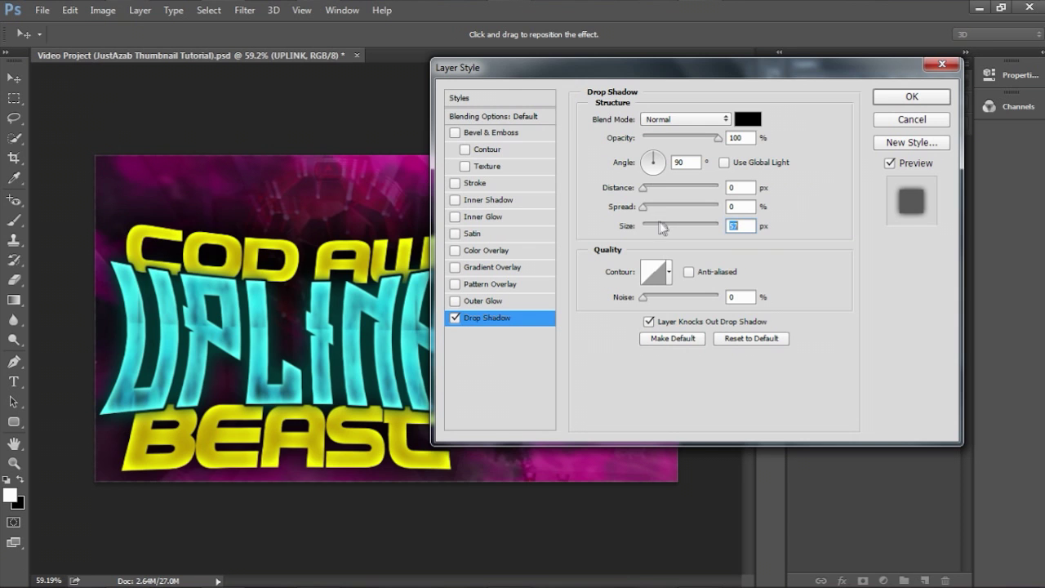
click(454, 317)
drag(499, 75, 634, 45)
click(587, 291)
click(587, 290)
click(587, 291)
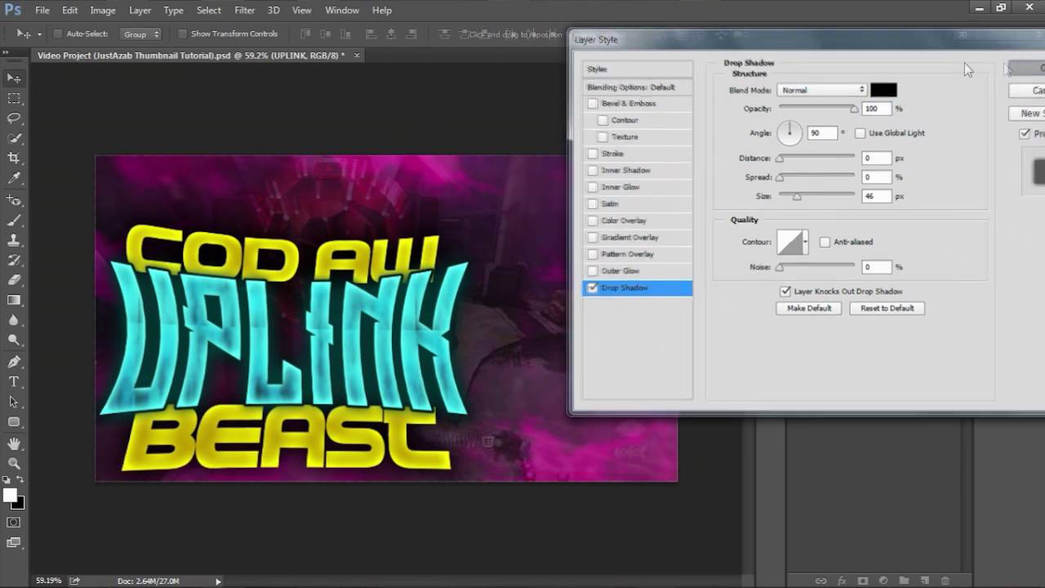
click(1024, 66)
Bring the shadowed title back to the middle and align it to the canvas's vertical and horizontal centres
drag(306, 347, 400, 304)
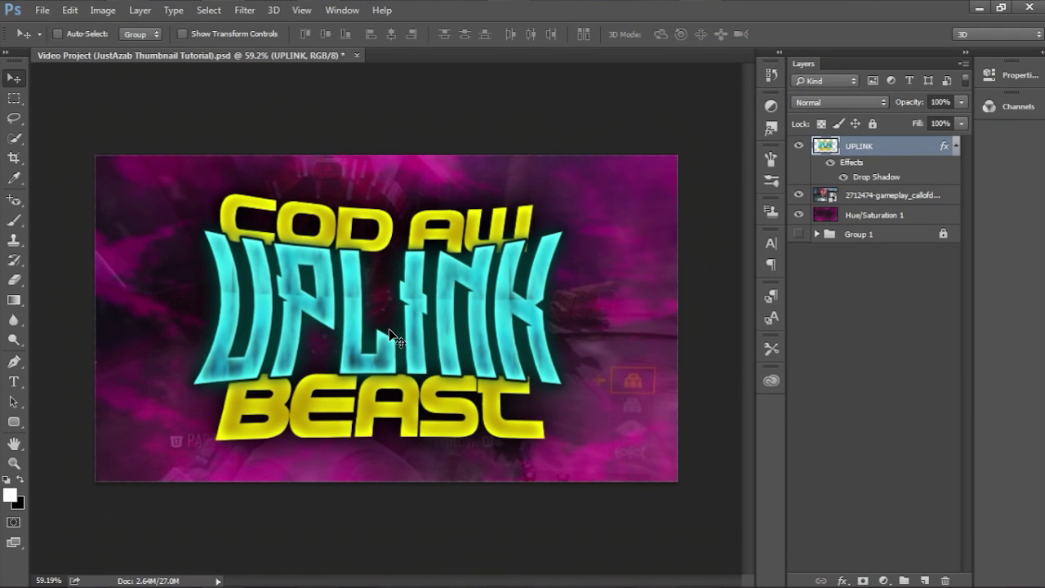
mouse_move(433, 295)
mouse_down()
mouse_move(341, 293)
mouse_move(335, 261)
mouse_move(332, 309)
mouse_move(434, 343)
mouse_move(430, 298)
mouse_up()
key(ctrl+a)
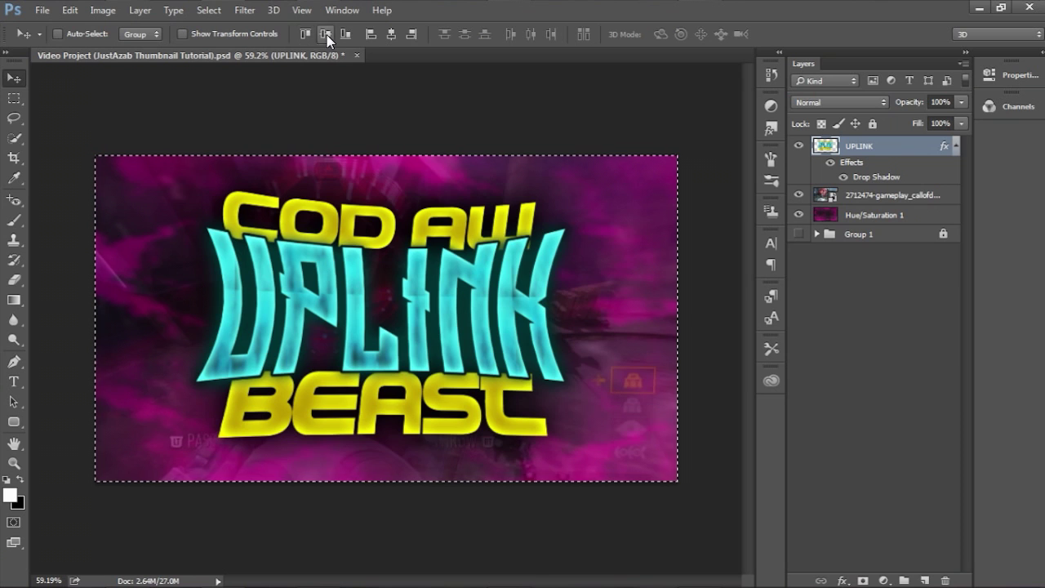
click(325, 35)
click(384, 36)
key(ctrl+d)
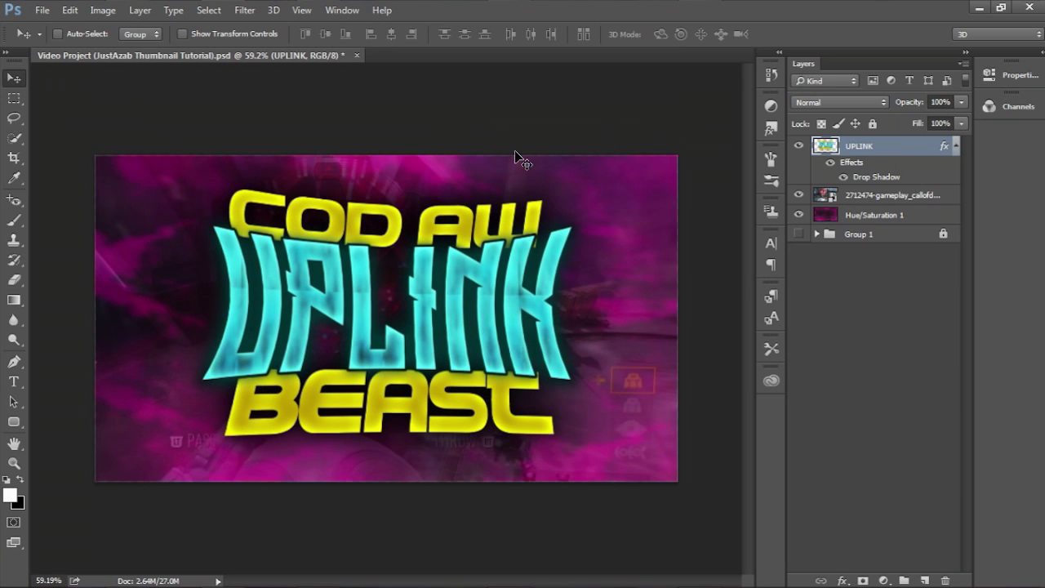
Nudge the title slightly downward, then move Group 1 directly above the Hue/Saturation 1 background, make it visible and expand it
drag(465, 278, 465, 281)
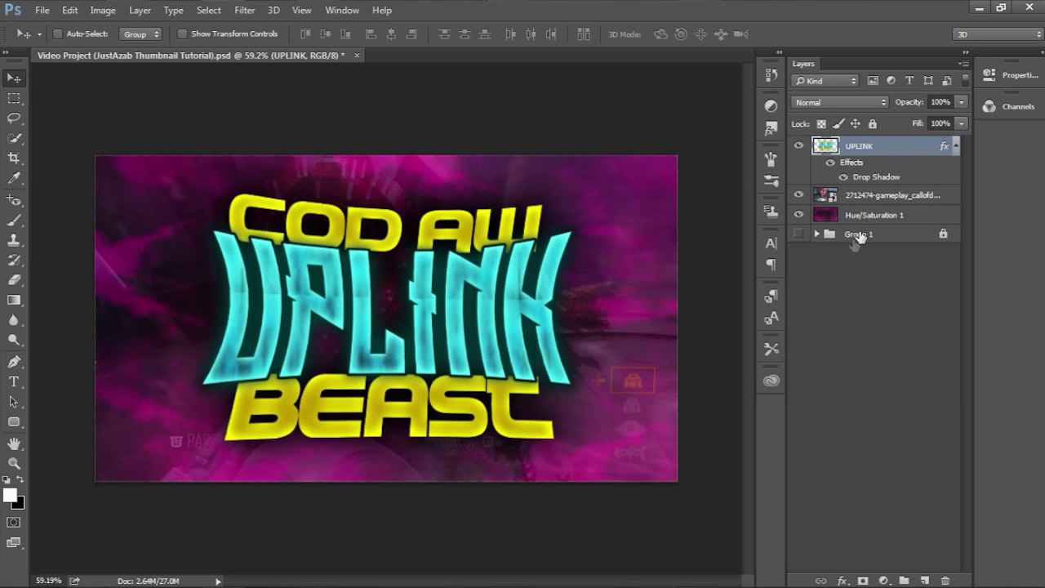
drag(825, 237, 853, 210)
click(815, 214)
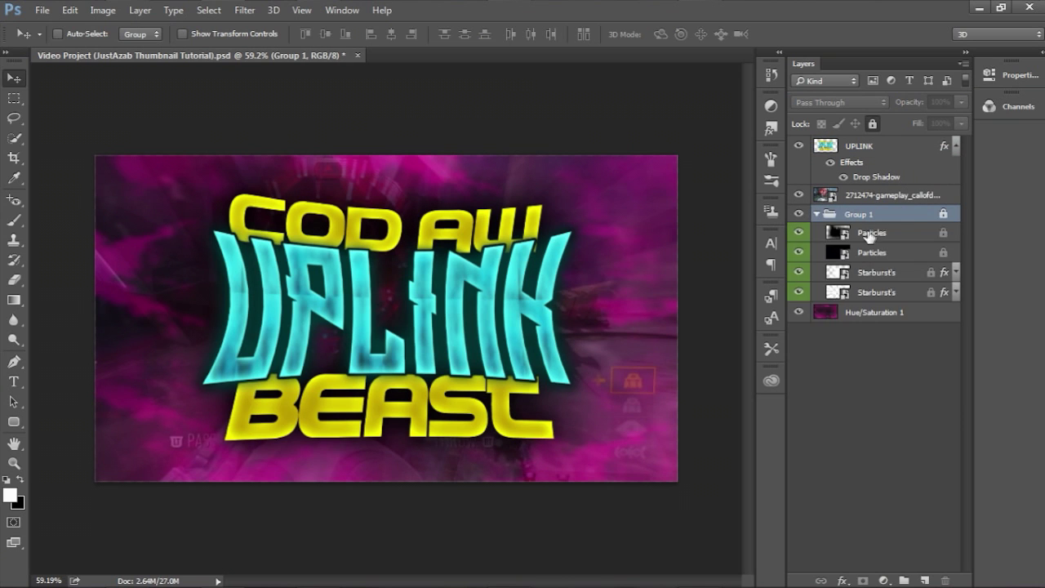
Unlock Group 1 and set its upper Particles layer's opacity to 100%
click(882, 234)
click(943, 237)
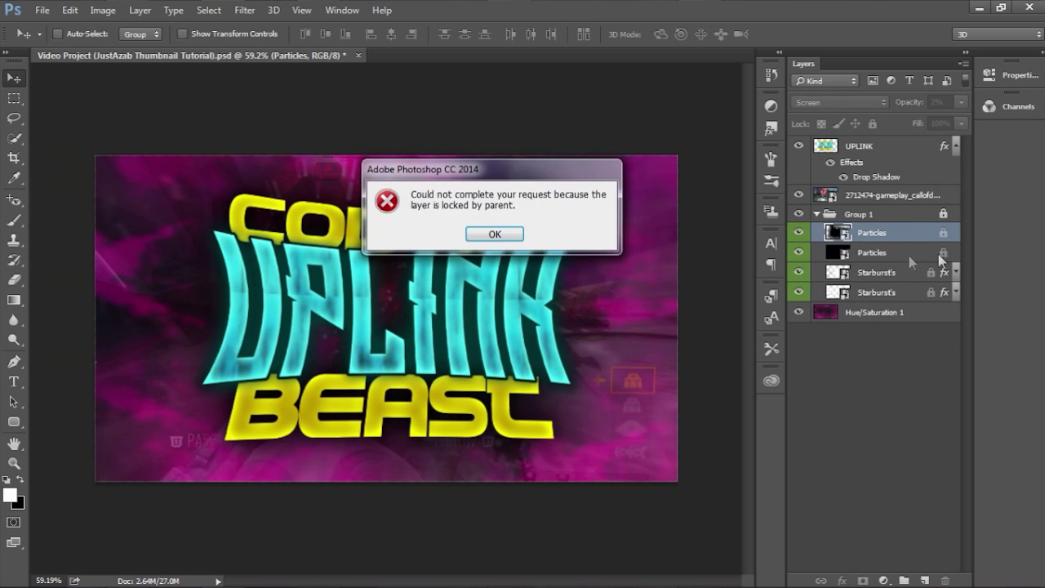
click(495, 234)
click(942, 216)
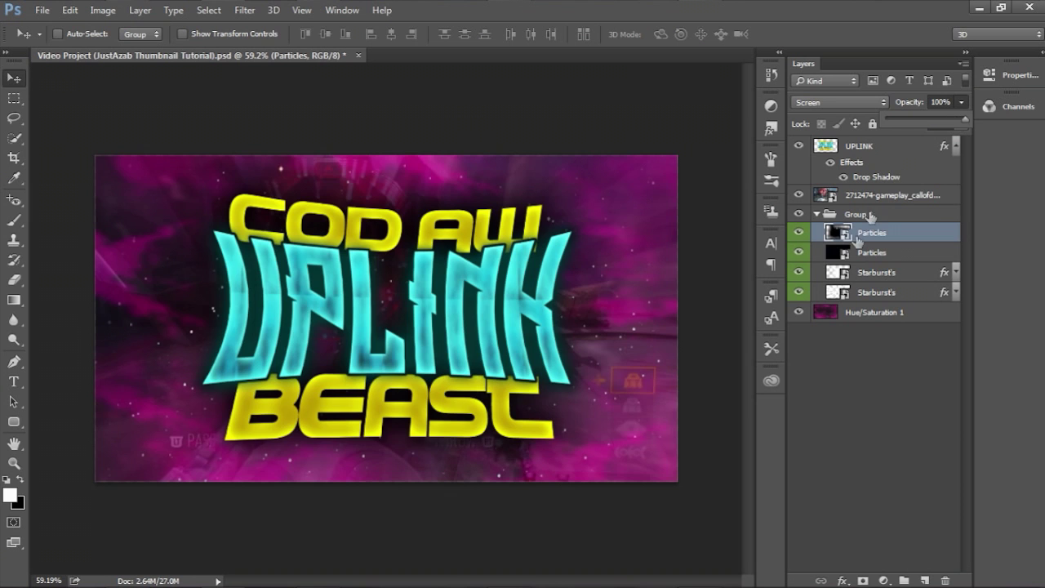
Set the lower Particles layer's opacity to 100%
key(ctrl+plus)
key(ctrl+minus)
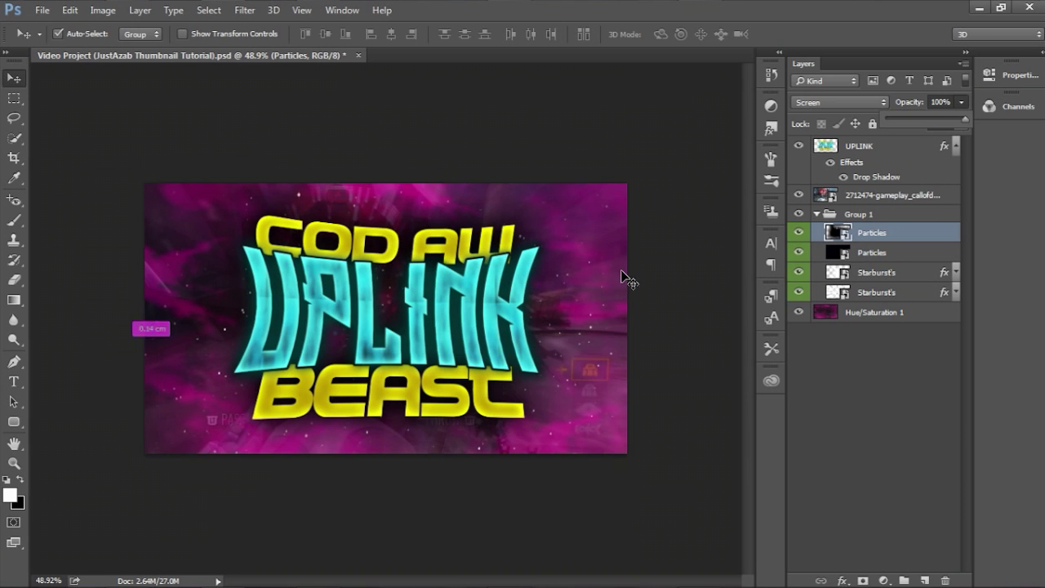
click(878, 257)
drag(952, 103, 951, 122)
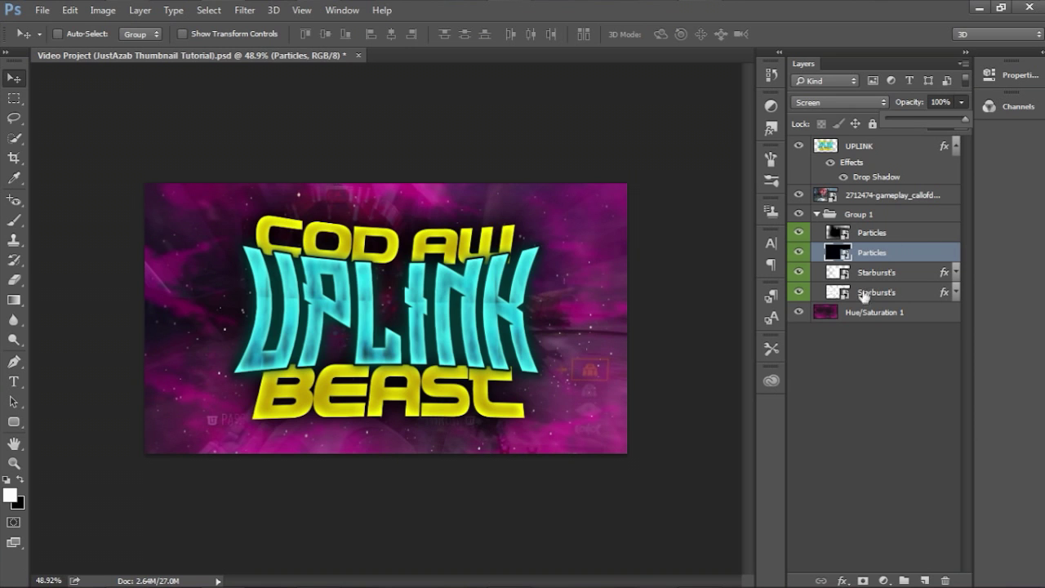
Delete both Starburst's layers from Group 1
click(950, 275)
key(Delete)
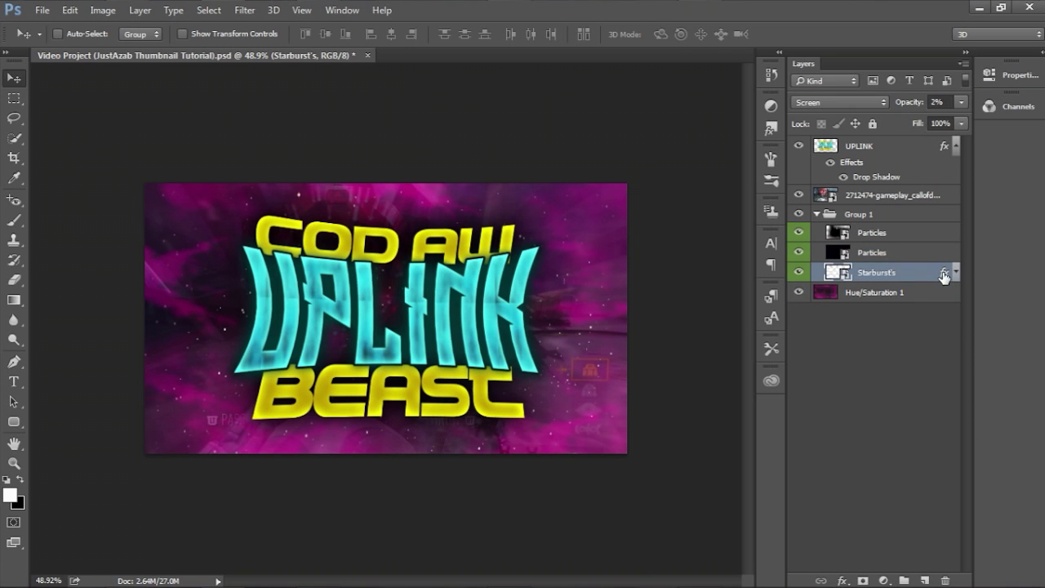
key(Delete)
Enlarge both Particles layers together with Free Transform, in proportion, so they extend well beyond the canvas on all sides
scroll(268, 427, up, 2)
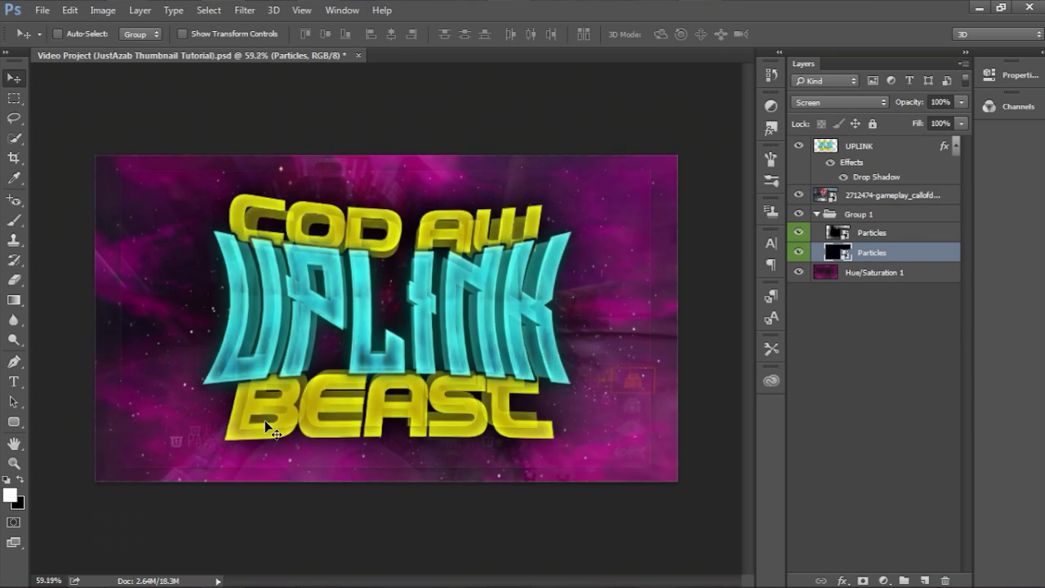
shift+click(881, 238)
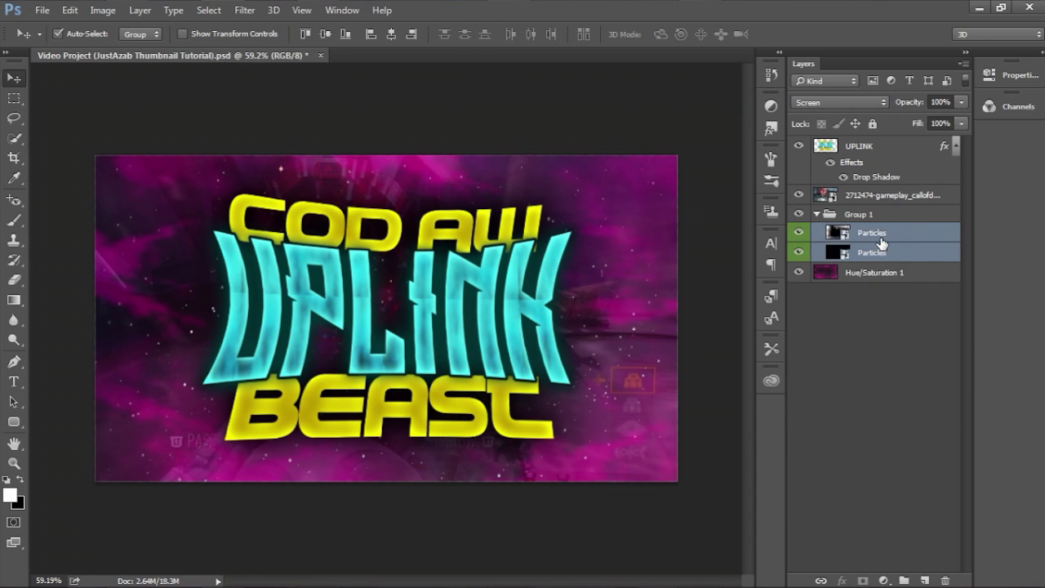
key(ctrl+t)
scroll(667, 178, down, 6)
drag(636, 196, 717, 153)
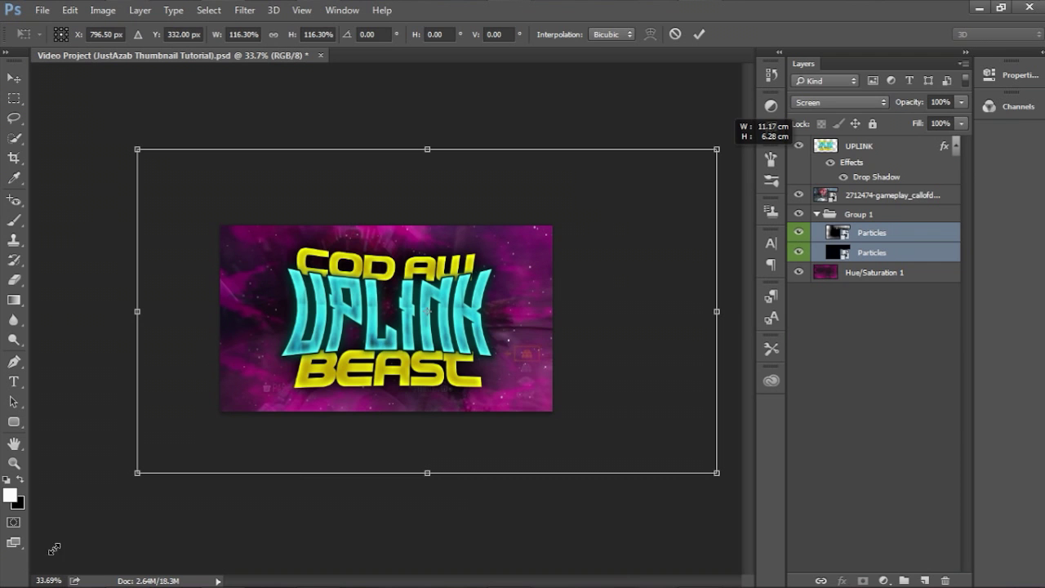
drag(137, 473, 88, 496)
click(707, 34)
scroll(572, 300, up, 3)
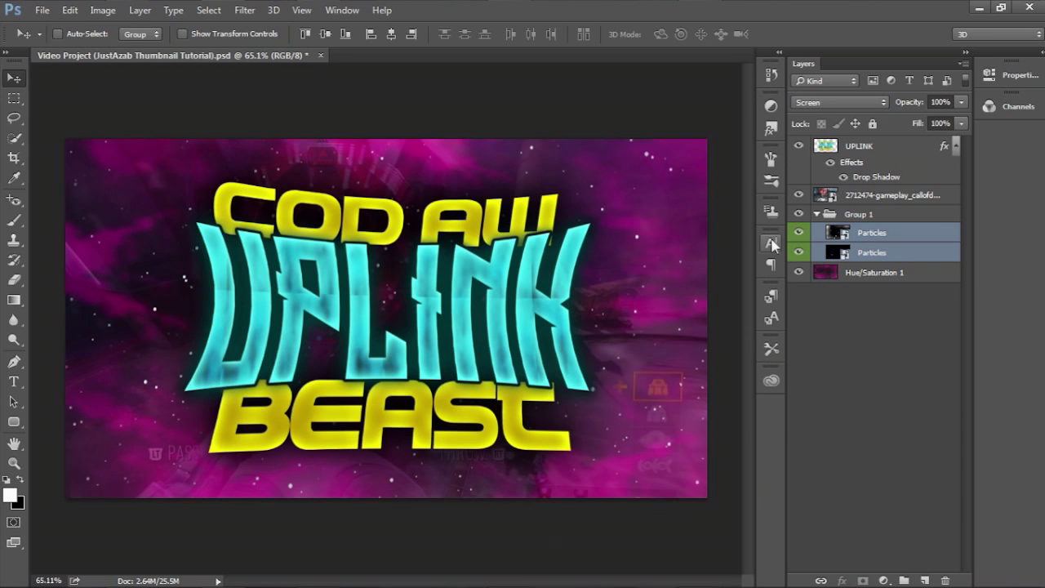
Merge the title, screenshot, Group 1 and Hue/Saturation 1 background into one layer
click(853, 271)
shift+click(875, 156)
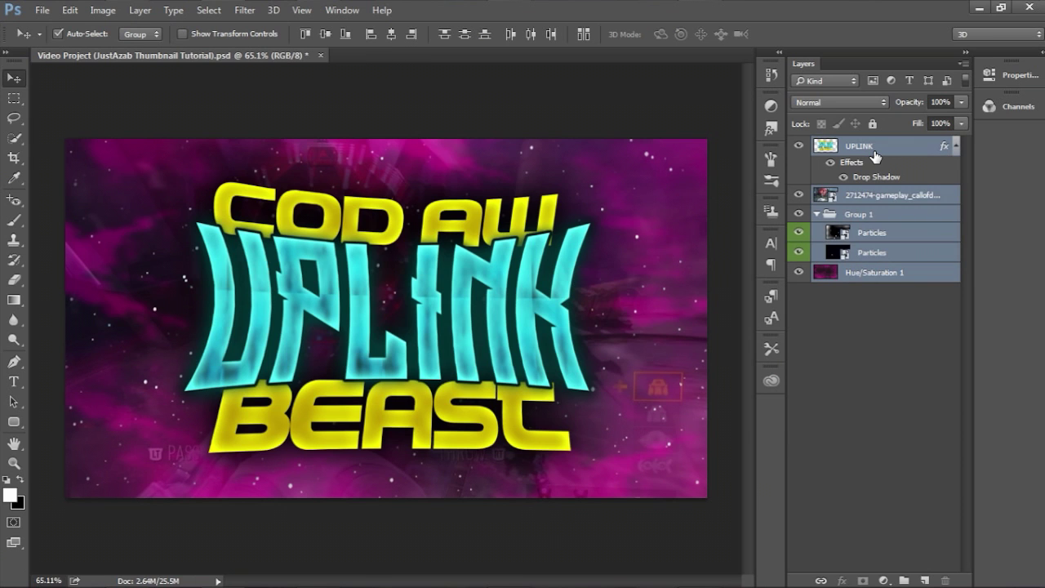
key(ctrl+e)
scroll(671, 271, down, 2)
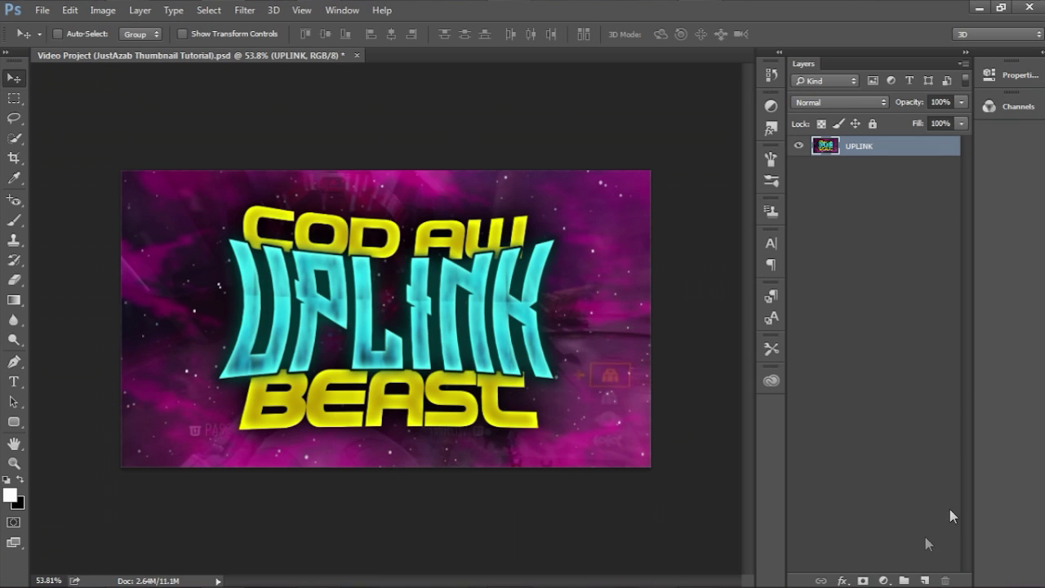
Add a new layer and draw a closed Pen path covering the canvas's upper-left half, cut diagonally from the upper-right to the lower-left corner
click(921, 580)
key(p)
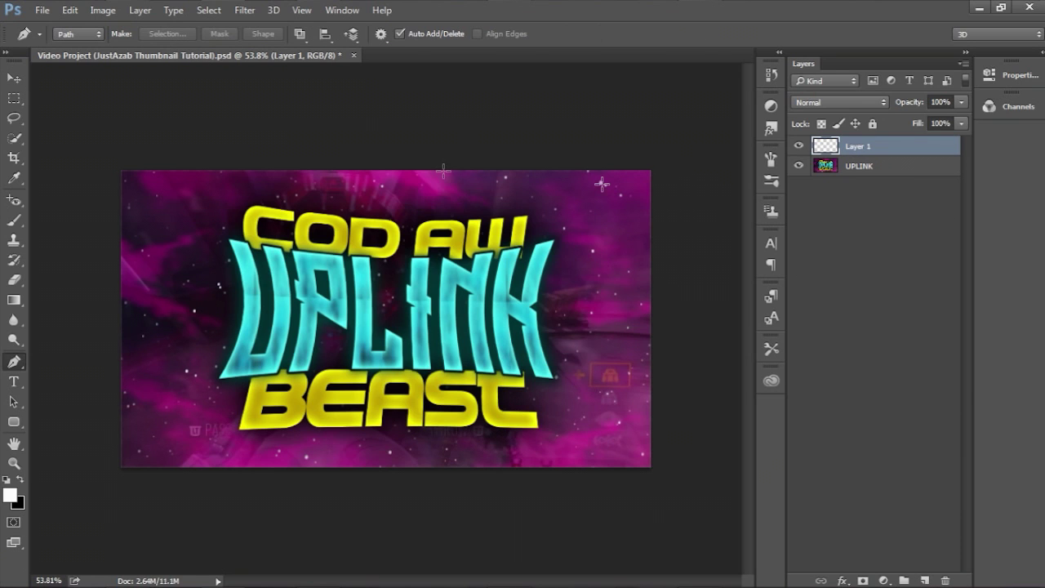
click(650, 169)
click(120, 464)
click(72, 170)
click(168, 99)
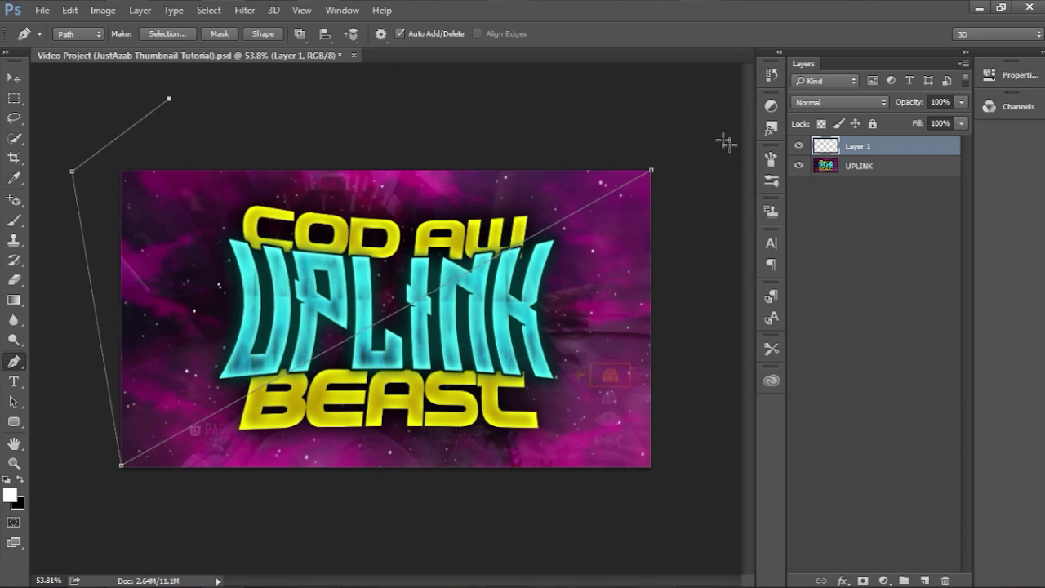
click(650, 169)
Fill the diagonal path with white at 100% opacity in Normal mode and delete the path
right_click(484, 196)
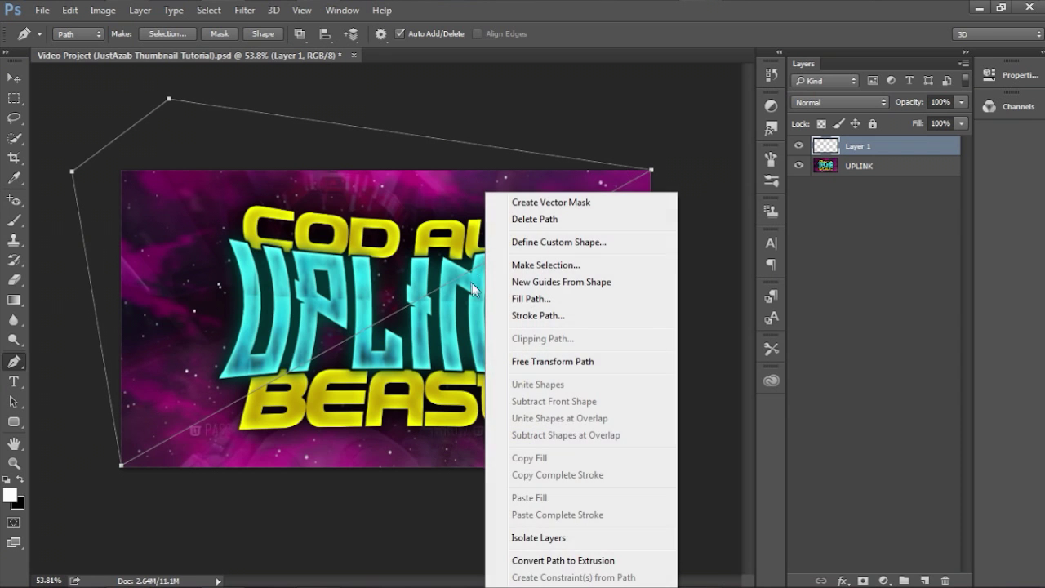
right_click(357, 183)
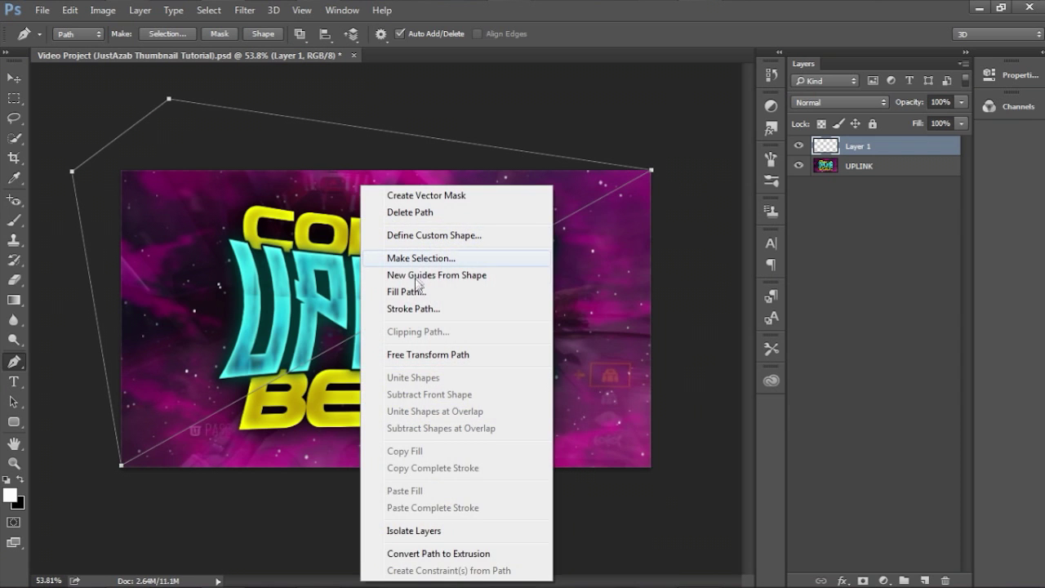
click(411, 294)
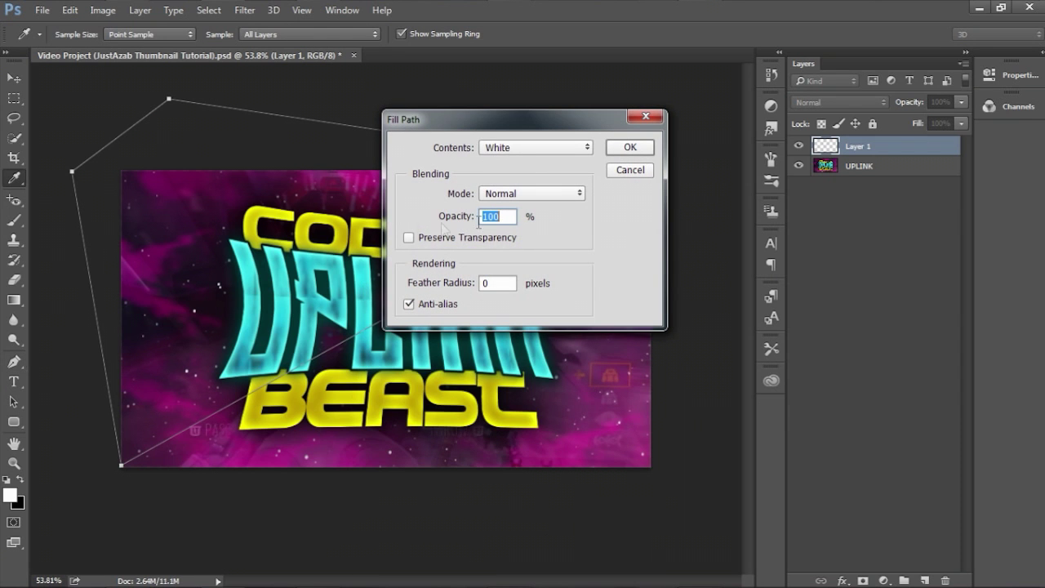
click(629, 147)
right_click(531, 168)
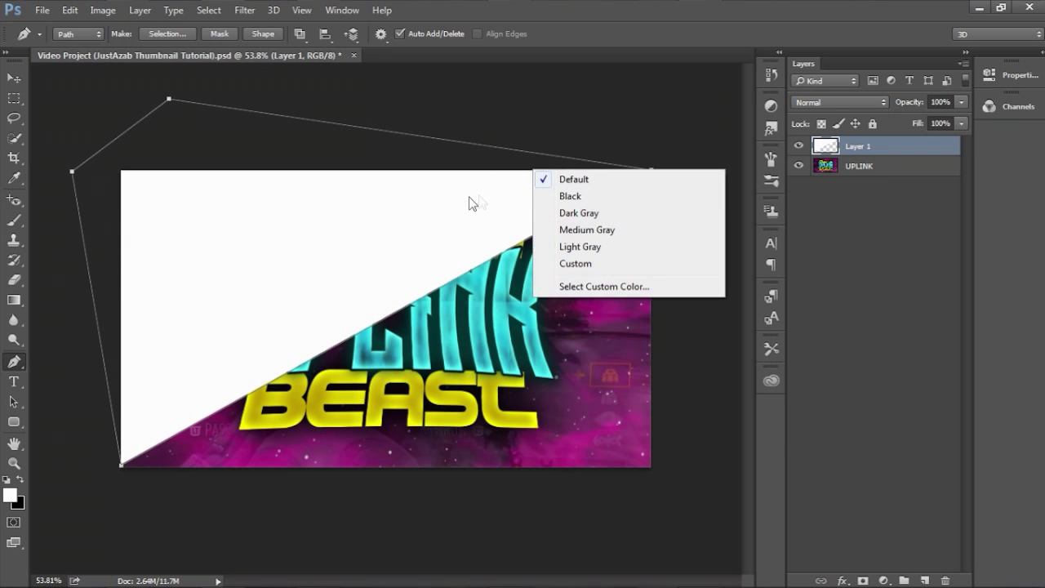
right_click(467, 194)
click(518, 219)
Set the white diagonal layer's opacity to 8%
click(962, 102)
drag(893, 121, 890, 119)
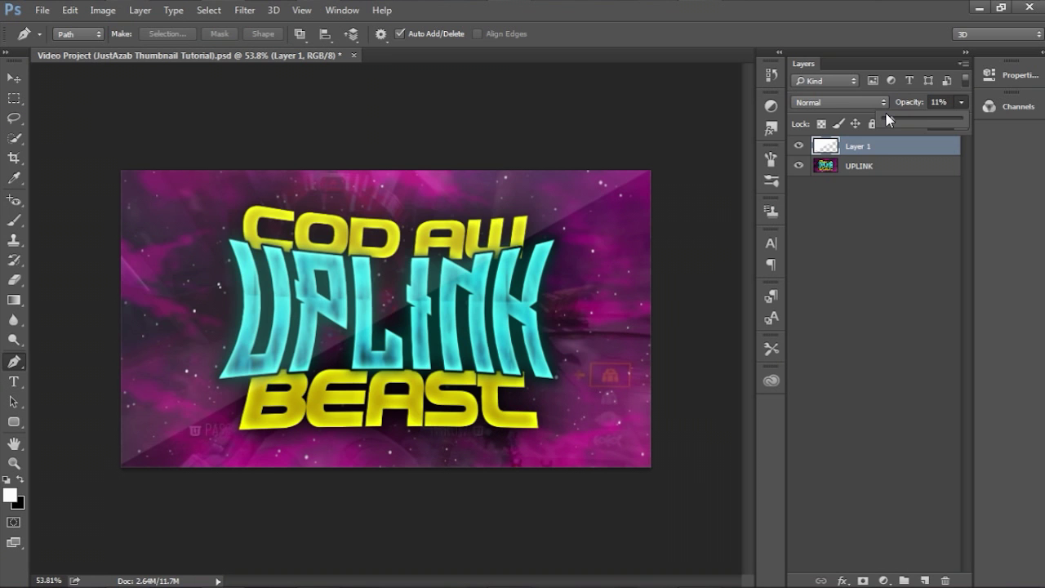
scroll(561, 245, up, 1)
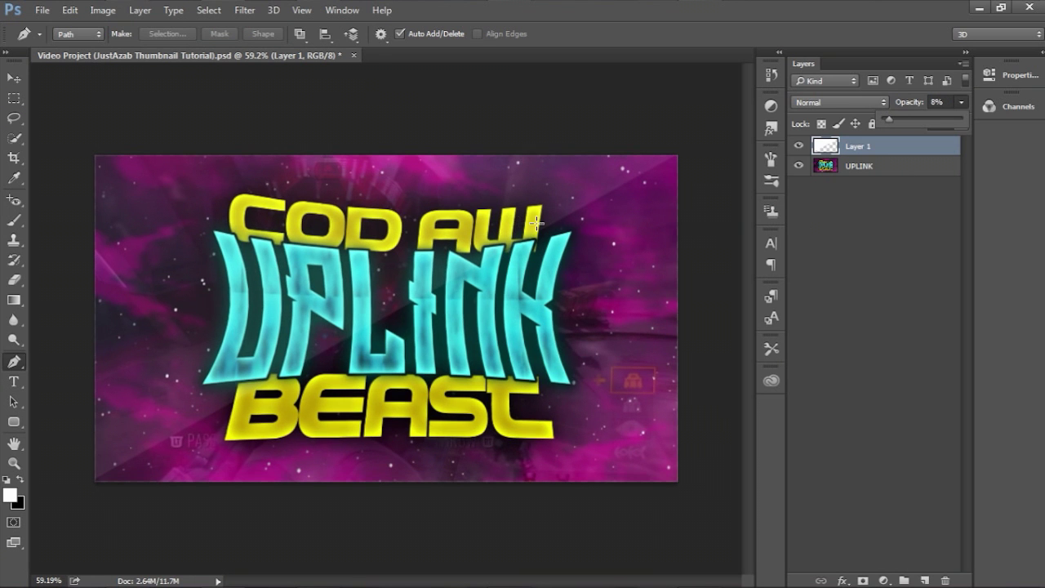
Give the white diagonal layer a drop shadow with the preset settings and collapse its effects list
double_click(934, 145)
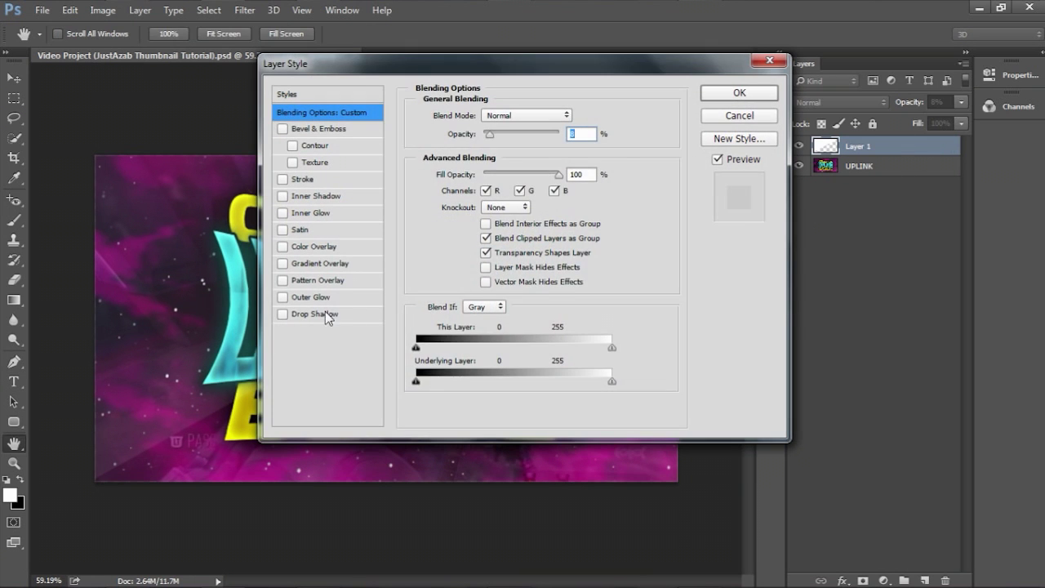
click(330, 312)
click(737, 94)
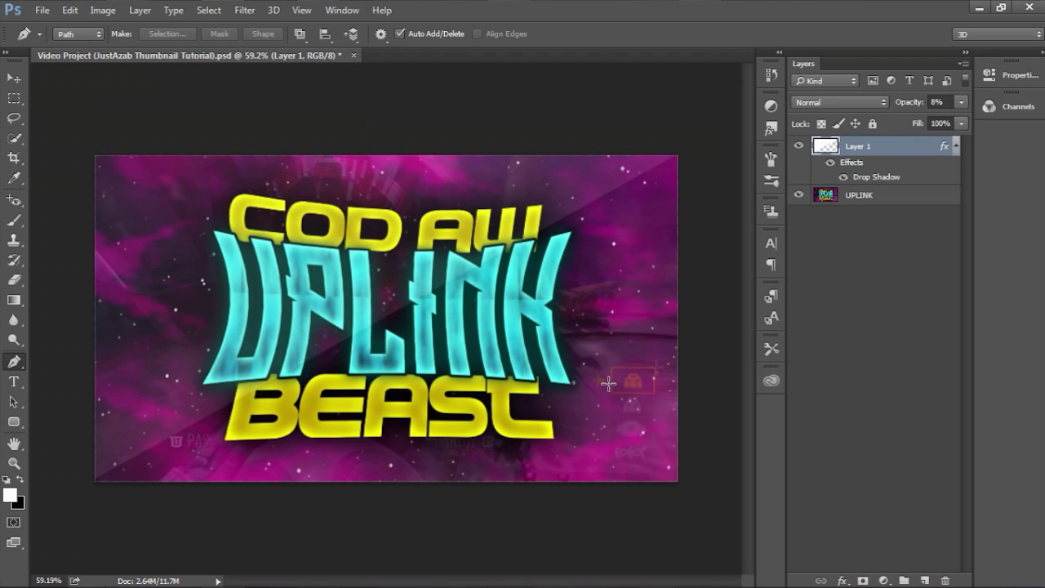
scroll(650, 267, up, 1)
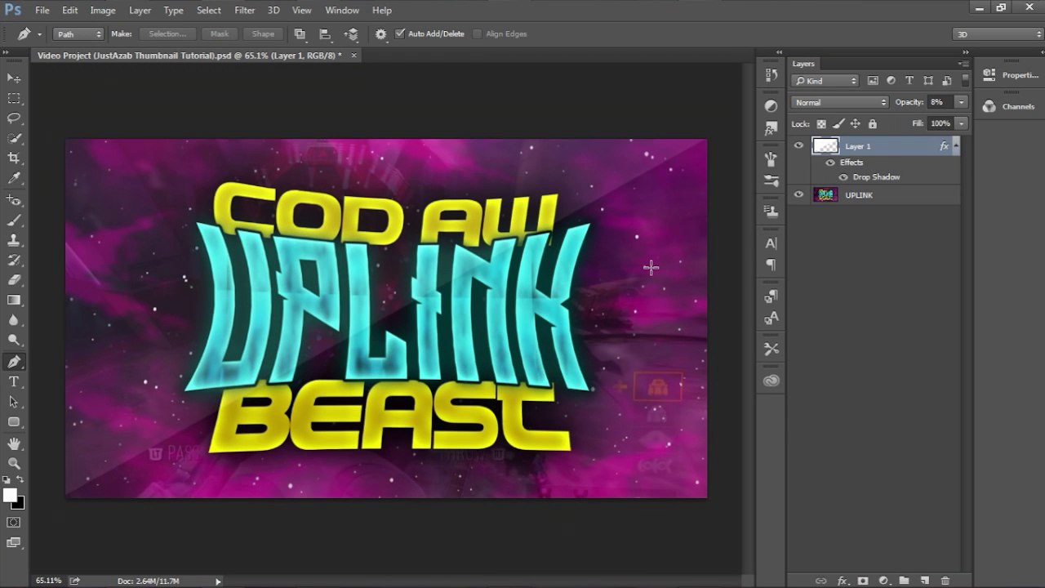
click(952, 145)
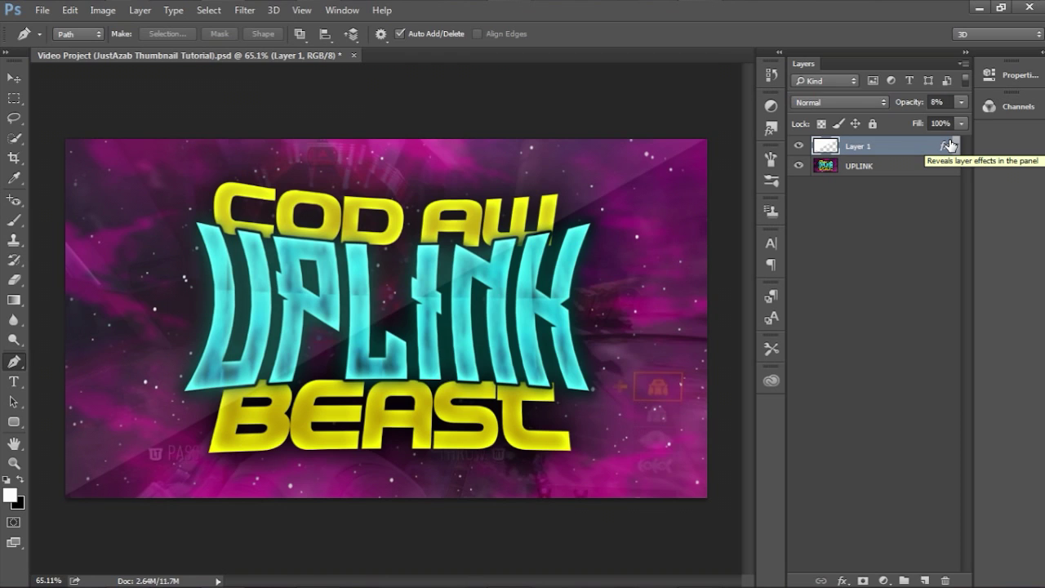
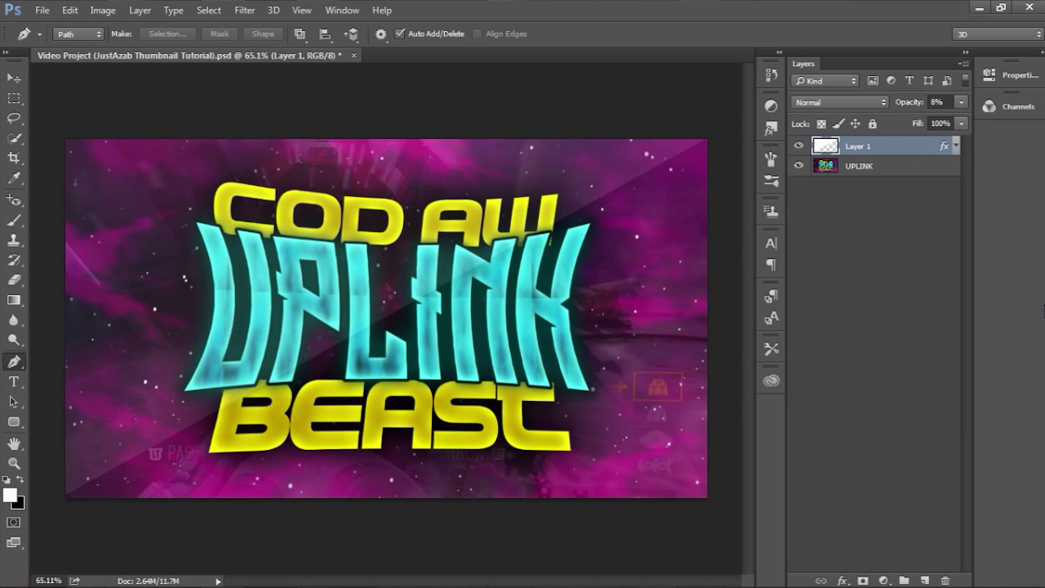
scroll(542, 271, up, 8)
scroll(510, 301, down, 8)
scroll(510, 320, down, 2)
scroll(196, 237, up, 3)
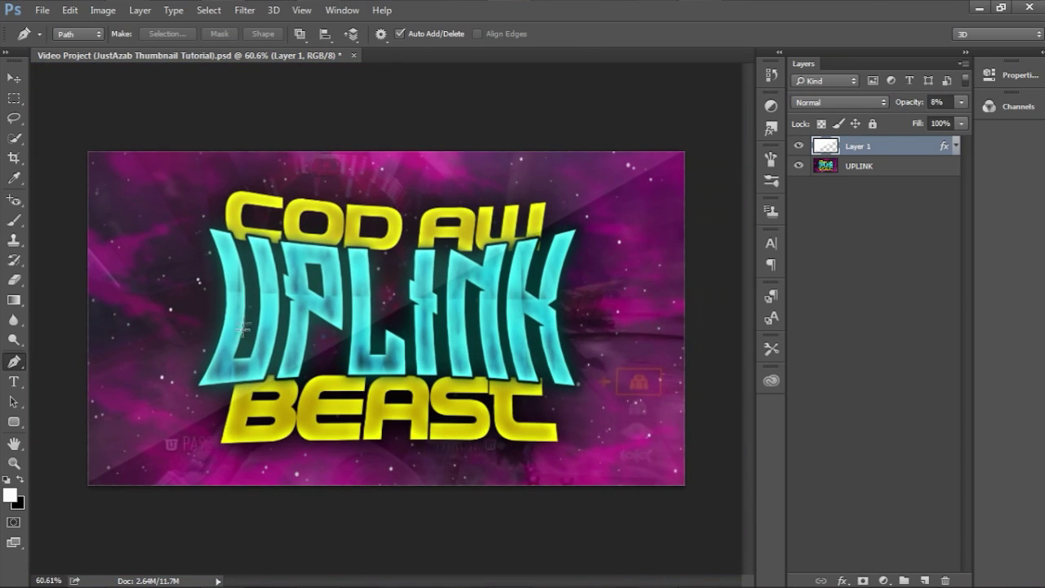
scroll(315, 338, up, 3)
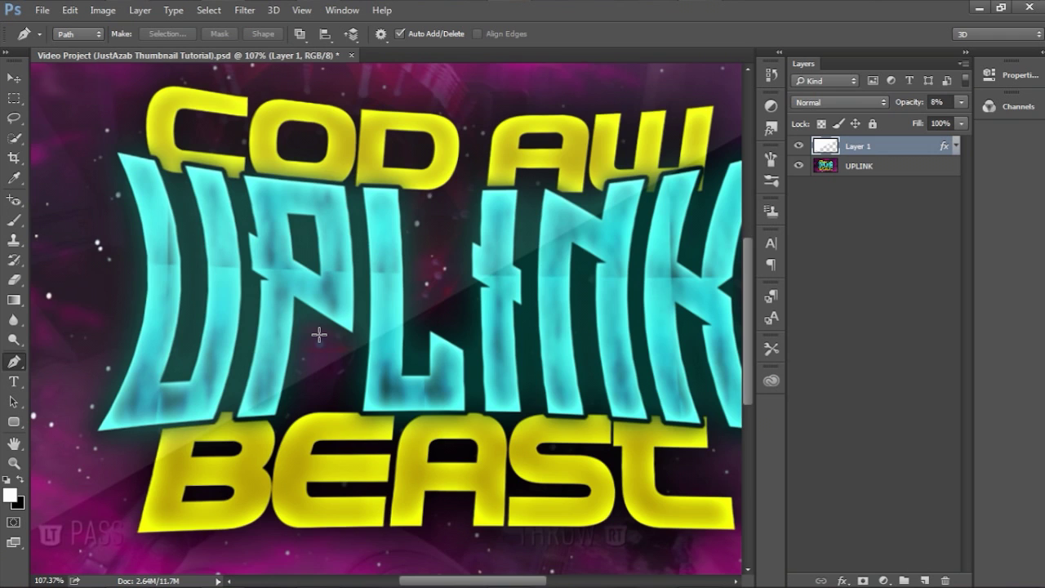
Merge the diagonal gloss layer with the UPLINK layer
scroll(319, 334, down, 3)
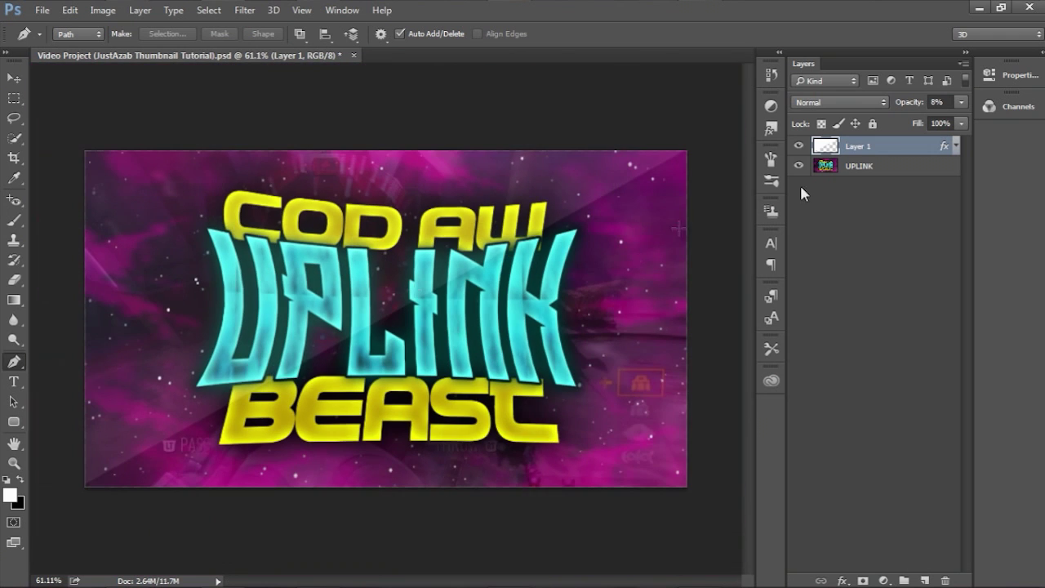
shift+click(864, 168)
key(ctrl+e)
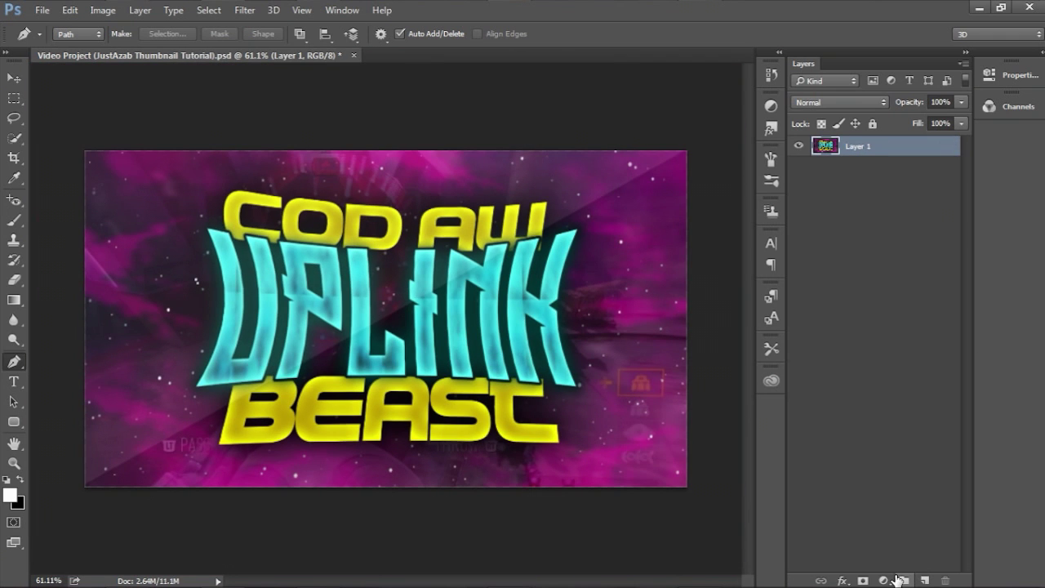
Try a green background with red and blue lettering using a Hue/Saturation adjustment layer over the thumbnail, and delete that layer
click(883, 580)
click(918, 390)
drag(881, 167, 799, 183)
click(852, 399)
click(877, 147)
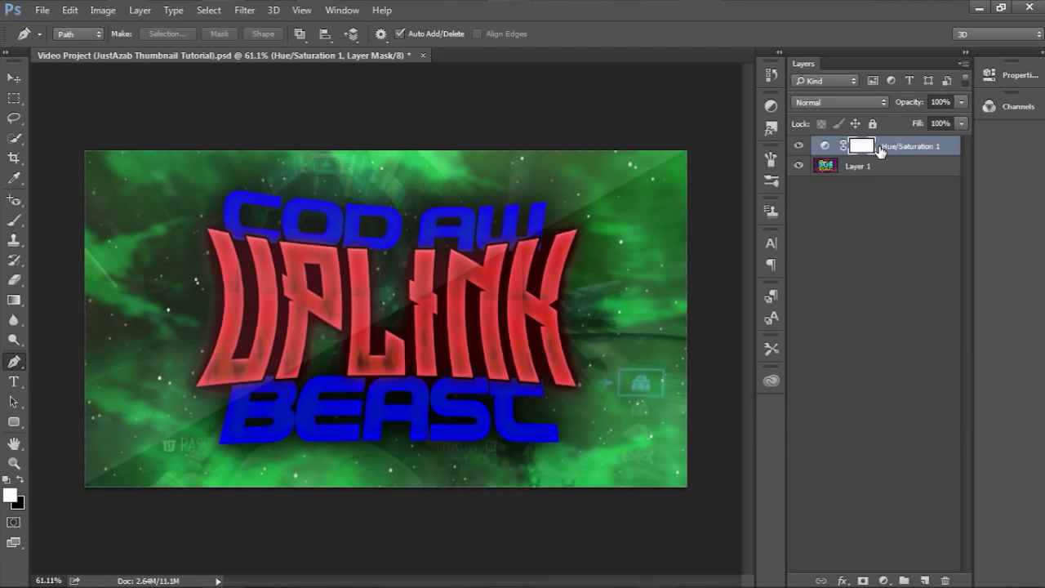
key(Delete)
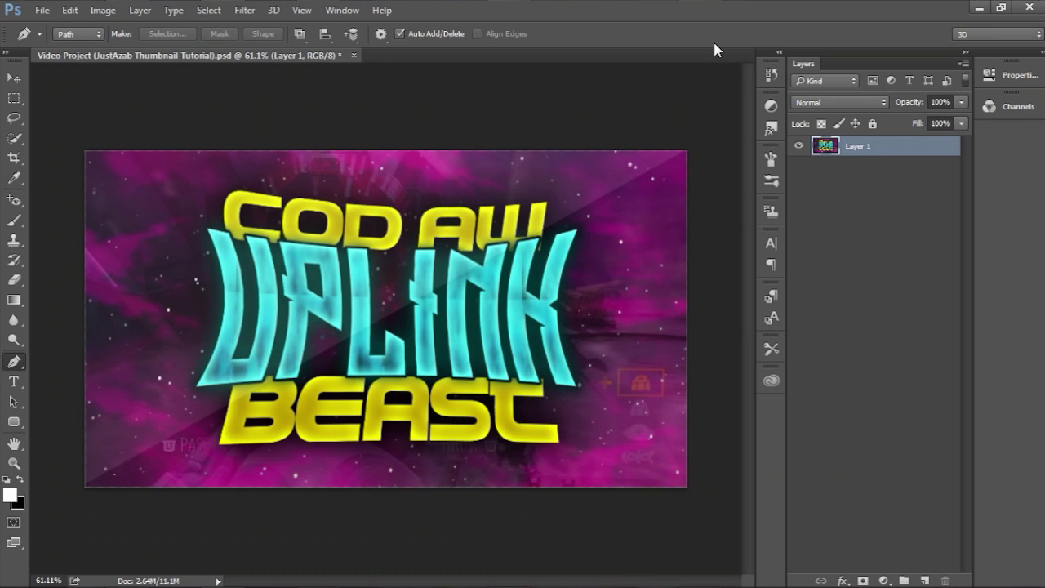
Save the thumbnail to the Desktop as the JPEG file Video Project (JustAzab Thumbnail Tutorial).jpg
key(shift+ctrl+s)
click(178, 442)
click(141, 287)
click(62, 155)
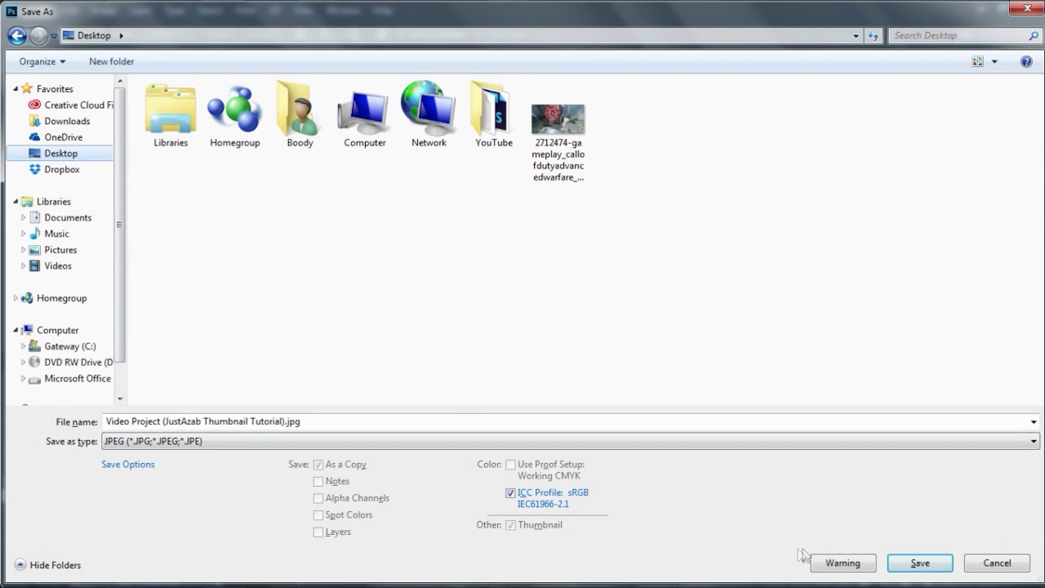
click(908, 565)
click(612, 145)
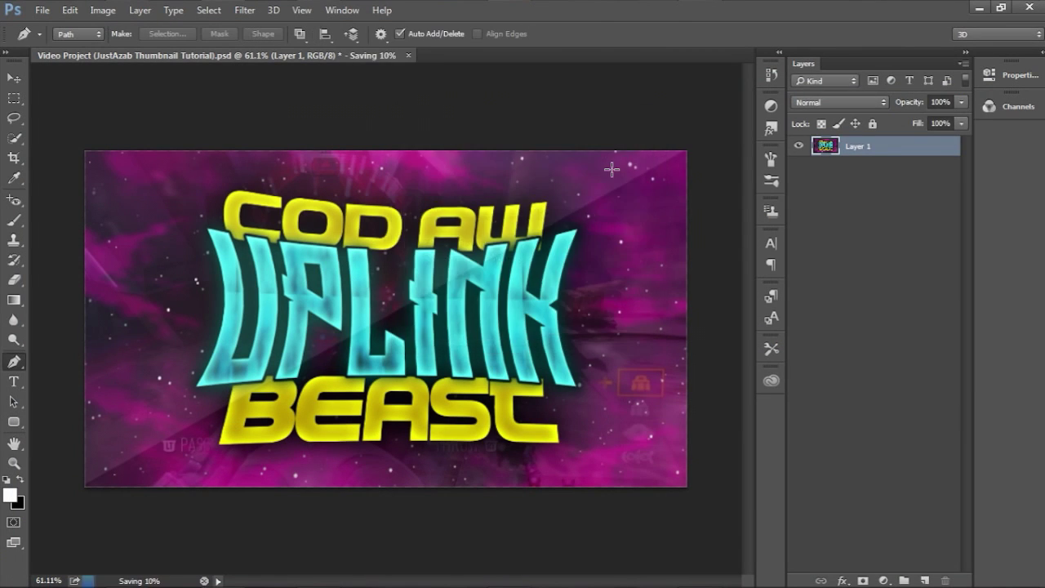
Open the saved JPEG from the desktop in Windows Live Photo Gallery, set it as the desktop background and close the viewer
click(1041, 576)
double_click(24, 200)
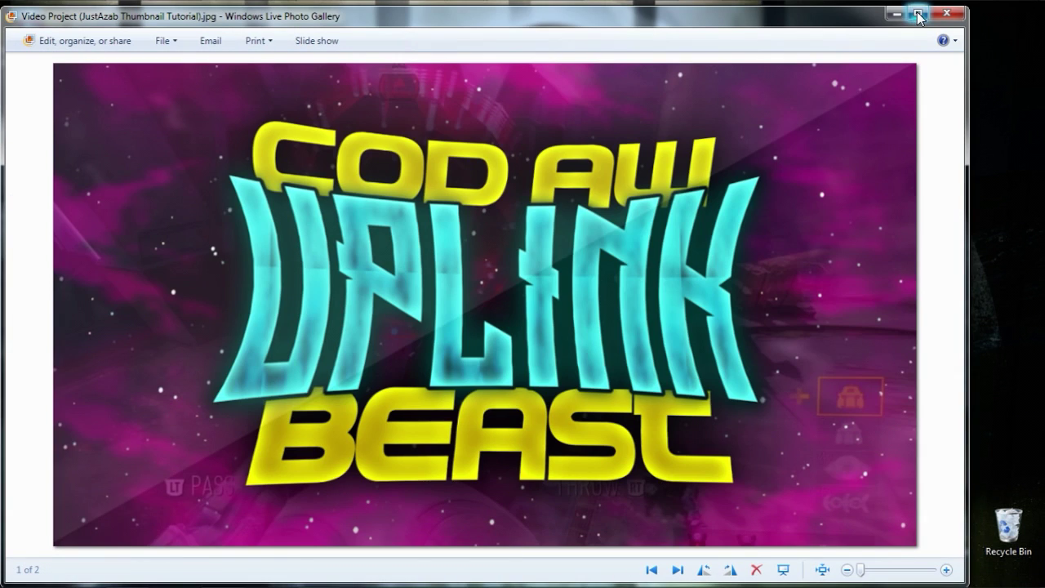
right_click(547, 221)
click(588, 253)
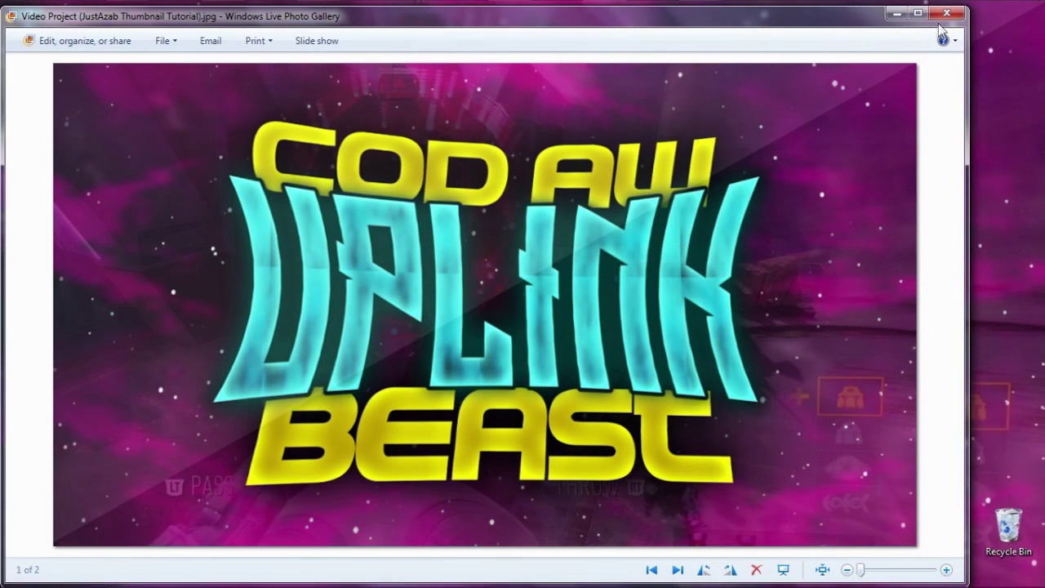
click(947, 14)
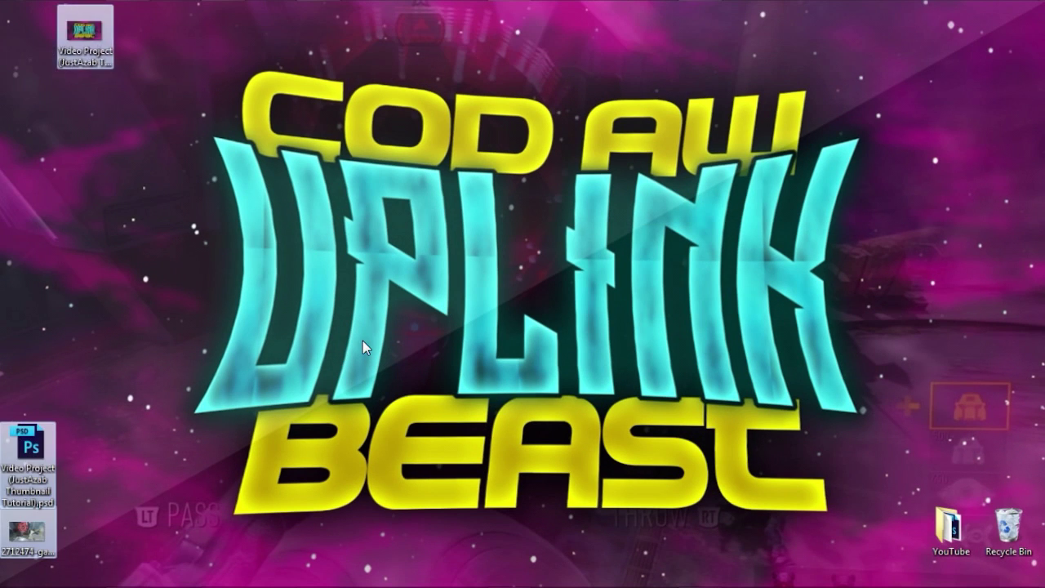